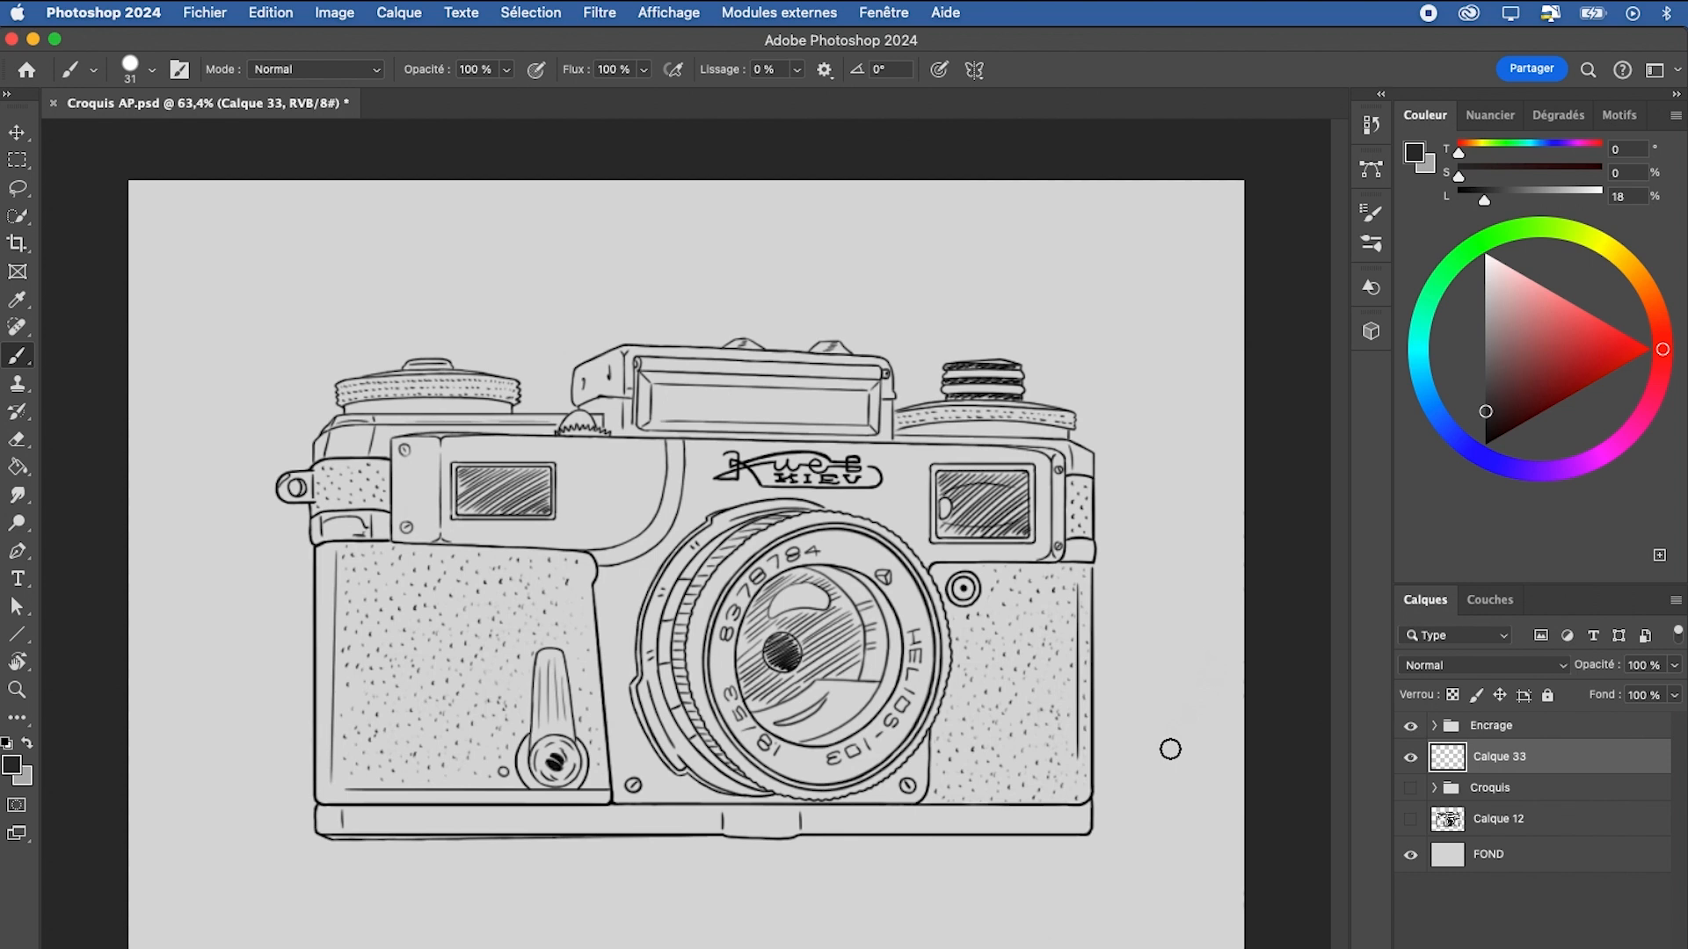
Paint both textured leather panels of the camera body dark grey (23% lightness) with an 89 px brush
{"action": "left_click", "coordinate": [1469, 393]}
{"action": "mouse_move", "coordinate": [376, 598]}
{"action": "left_mouse_down"}
{"action": "mouse_move", "coordinate": [385, 577]}
{"action": "mouse_move", "coordinate": [343, 778]}
{"action": "left_mouse_up"}
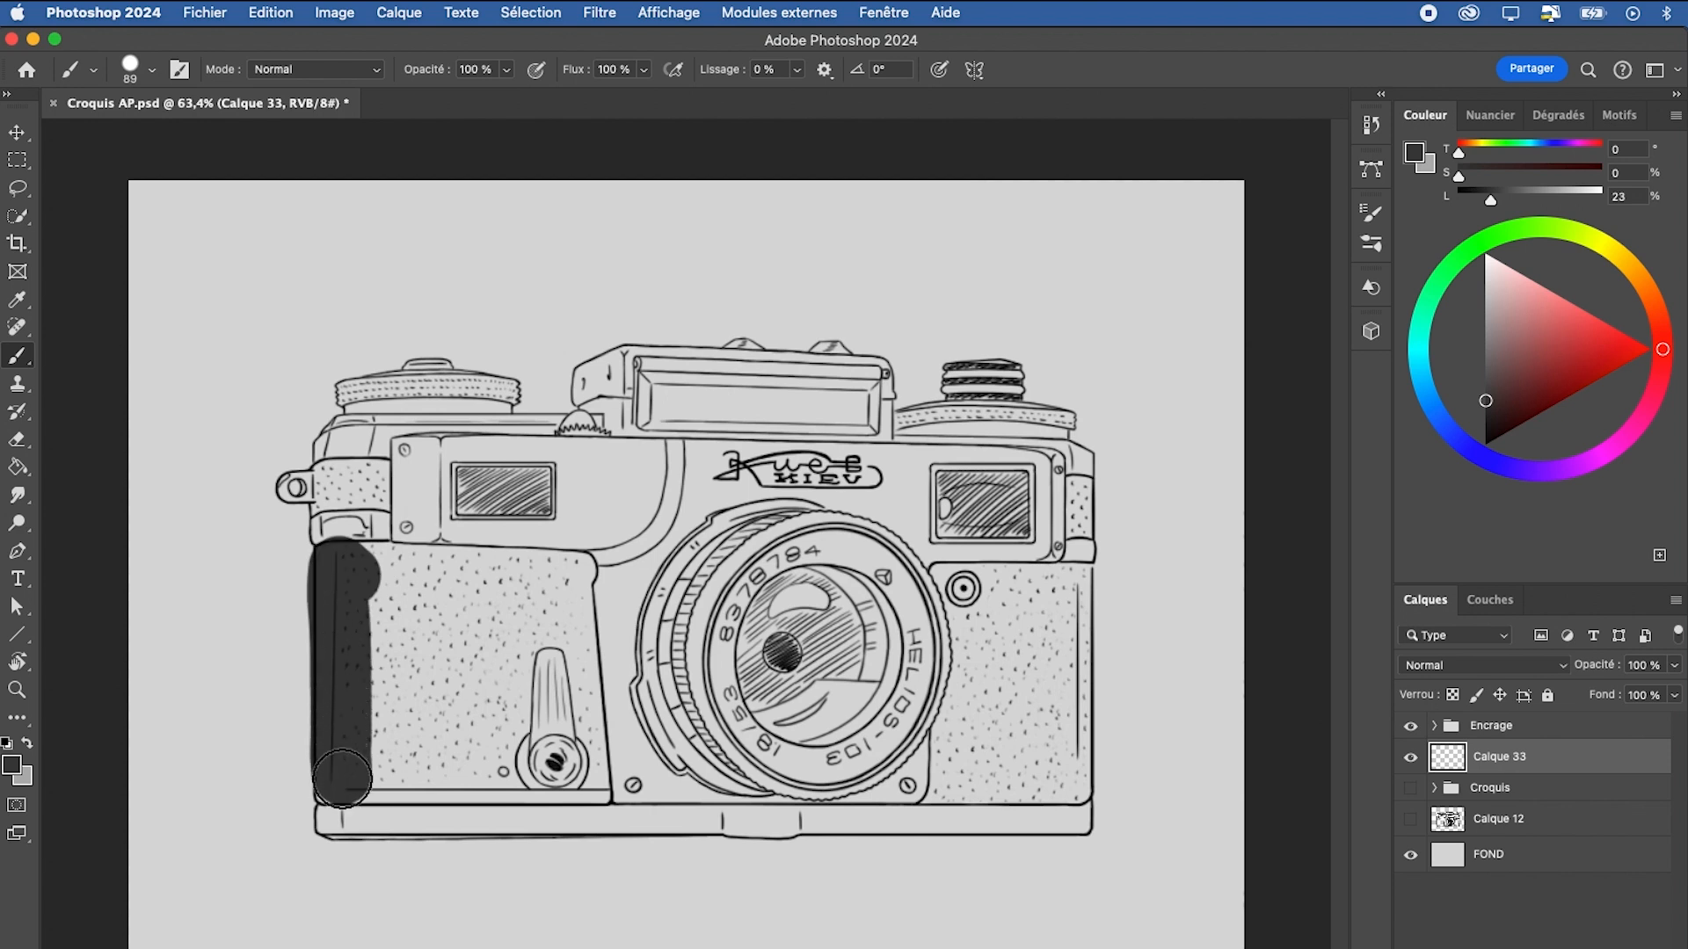
{"action": "mouse_move", "coordinate": [361, 570]}
{"action": "left_mouse_down"}
{"action": "mouse_move", "coordinate": [587, 580]}
{"action": "mouse_move", "coordinate": [582, 783]}
{"action": "left_mouse_up"}
{"action": "left_click_drag", "start_coordinate": [333, 788], "coordinate": [554, 773]}
{"action": "mouse_move", "coordinate": [391, 584]}
{"action": "left_mouse_down"}
{"action": "mouse_move", "coordinate": [539, 609]}
{"action": "mouse_move", "coordinate": [379, 639]}
{"action": "mouse_move", "coordinate": [556, 692]}
{"action": "left_mouse_up"}
{"action": "left_click_drag", "start_coordinate": [369, 739], "coordinate": [567, 747]}
{"action": "mouse_move", "coordinate": [932, 585]}
{"action": "left_mouse_down"}
{"action": "mouse_move", "coordinate": [1071, 579]}
{"action": "mouse_move", "coordinate": [1080, 754]}
{"action": "mouse_move", "coordinate": [1064, 787]}
{"action": "mouse_move", "coordinate": [943, 792]}
{"action": "mouse_move", "coordinate": [1034, 625]}
{"action": "mouse_move", "coordinate": [980, 676]}
{"action": "mouse_move", "coordinate": [971, 711]}
{"action": "mouse_move", "coordinate": [1046, 723]}
{"action": "left_mouse_up"}
Choose a light grey with 70% lightness and paint over the lens and the top viewfinder housing
{"action": "left_click", "coordinate": [1485, 310]}
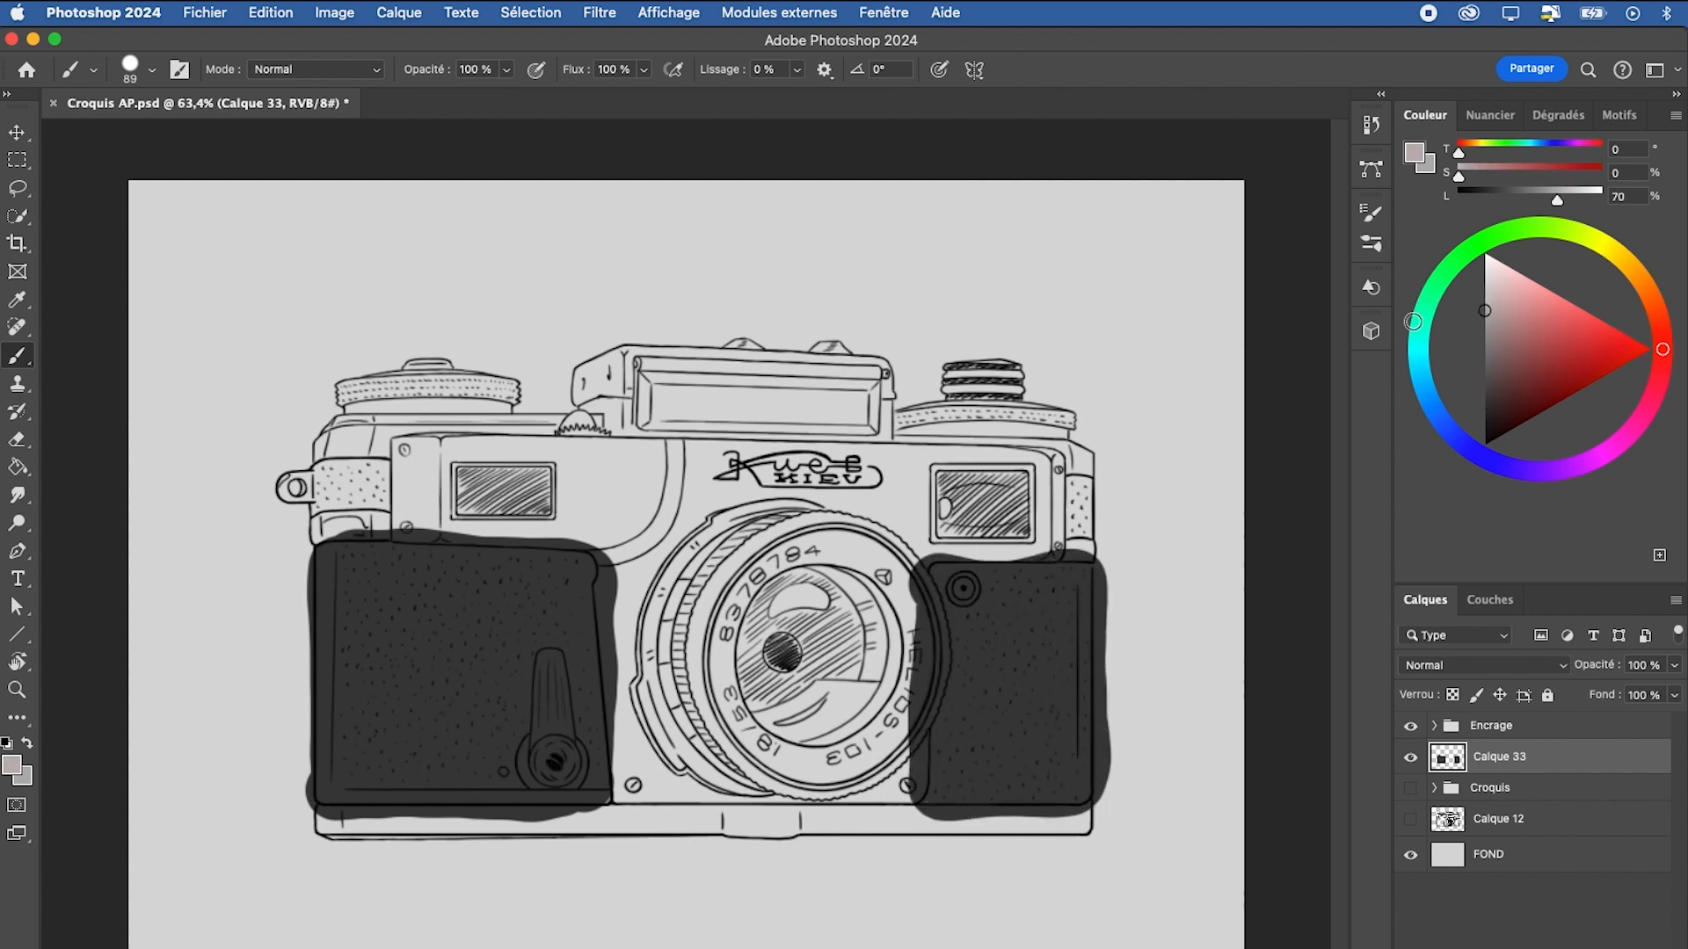
{"action": "left_click_drag", "start_coordinate": [817, 659], "coordinate": [848, 659]}
{"action": "mouse_move", "coordinate": [813, 655]}
{"action": "left_mouse_down"}
{"action": "mouse_move", "coordinate": [790, 682]}
{"action": "mouse_move", "coordinate": [752, 615]}
{"action": "mouse_move", "coordinate": [817, 590]}
{"action": "mouse_move", "coordinate": [715, 692]}
{"action": "mouse_move", "coordinate": [832, 587]}
{"action": "mouse_move", "coordinate": [752, 564]}
{"action": "mouse_move", "coordinate": [701, 617]}
{"action": "mouse_move", "coordinate": [693, 701]}
{"action": "mouse_move", "coordinate": [829, 732]}
{"action": "mouse_move", "coordinate": [867, 608]}
{"action": "mouse_move", "coordinate": [808, 563]}
{"action": "mouse_move", "coordinate": [874, 600]}
{"action": "mouse_move", "coordinate": [877, 698]}
{"action": "mouse_move", "coordinate": [800, 738]}
{"action": "mouse_move", "coordinate": [871, 730]}
{"action": "left_mouse_up"}
{"action": "left_click_drag", "start_coordinate": [621, 388], "coordinate": [849, 391]}
{"action": "left_click_drag", "start_coordinate": [897, 546], "coordinate": [866, 546]}
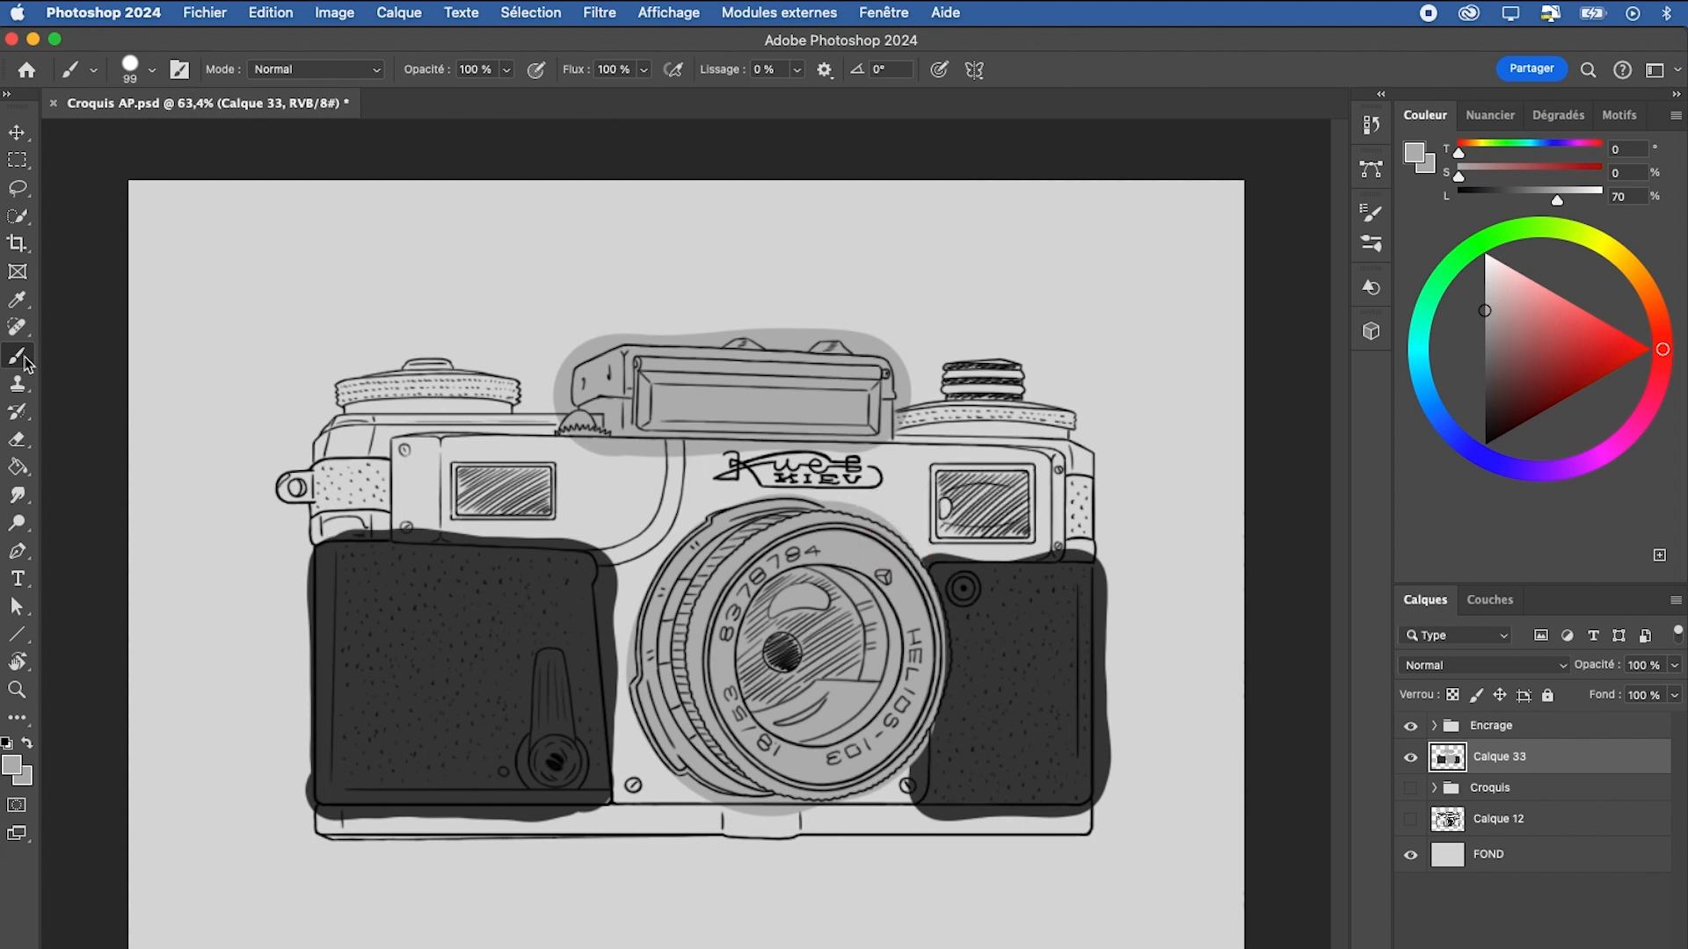
Erase the grey overspill beside the housing's upper right corner and smudge the paint along its upper edge
{"action": "left_click", "coordinate": [18, 438]}
{"action": "mouse_move", "coordinate": [923, 356]}
{"action": "left_mouse_down"}
{"action": "mouse_move", "coordinate": [912, 408]}
{"action": "mouse_move", "coordinate": [923, 371]}
{"action": "left_mouse_up"}
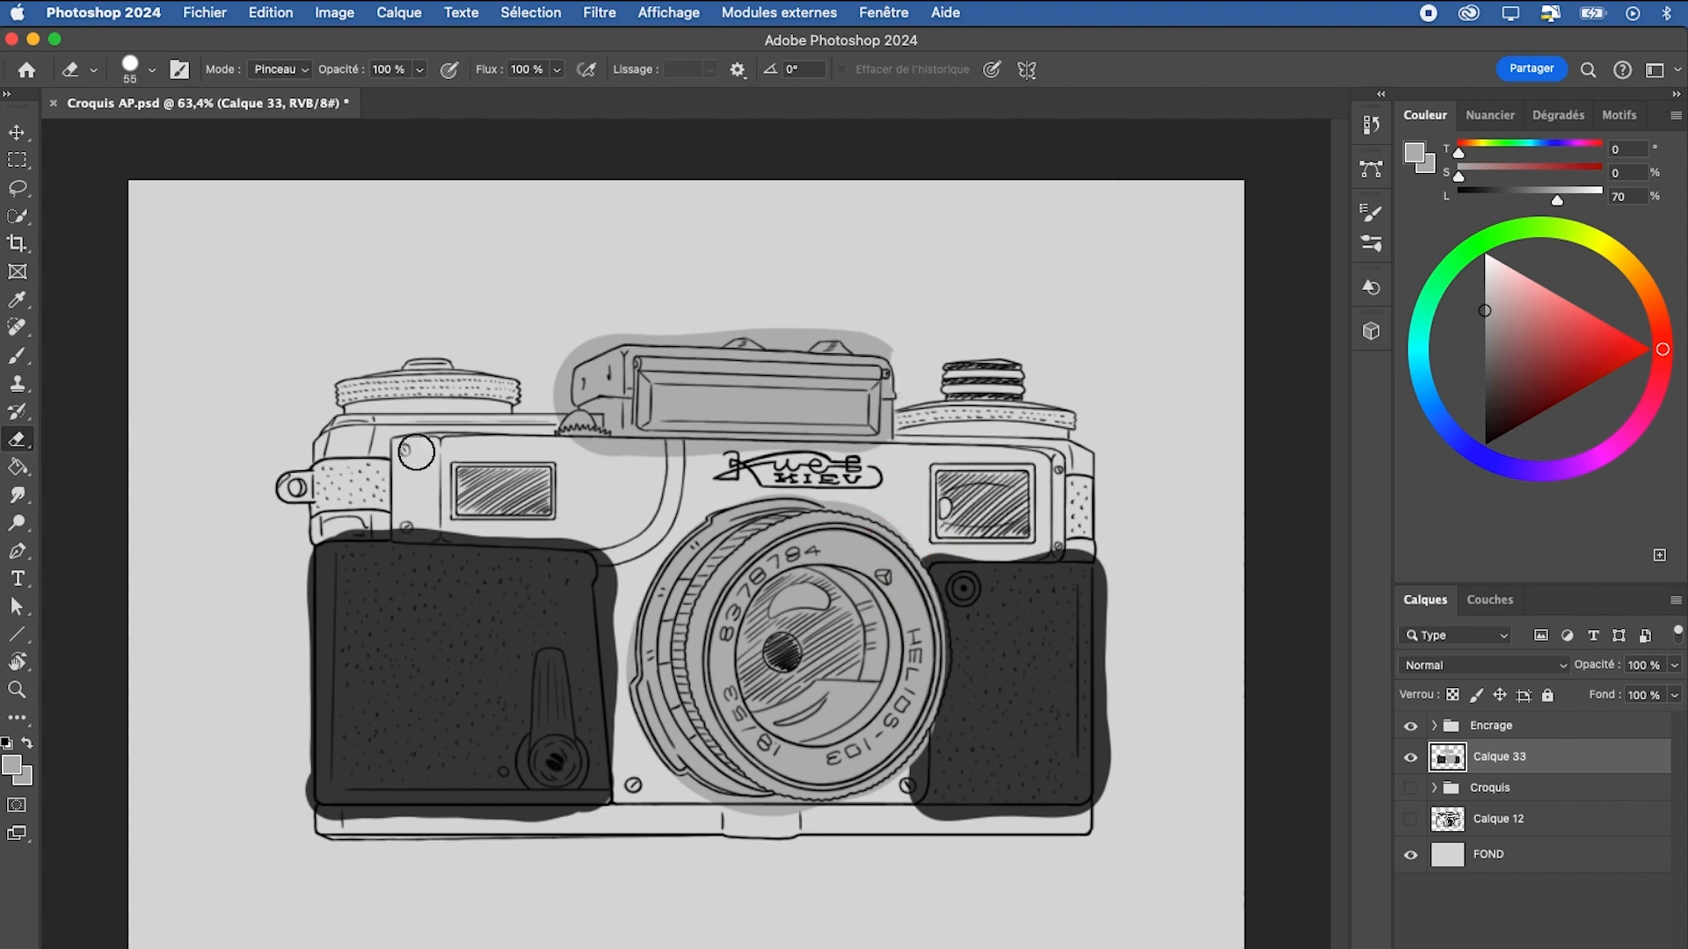
{"action": "left_click", "coordinate": [17, 495]}
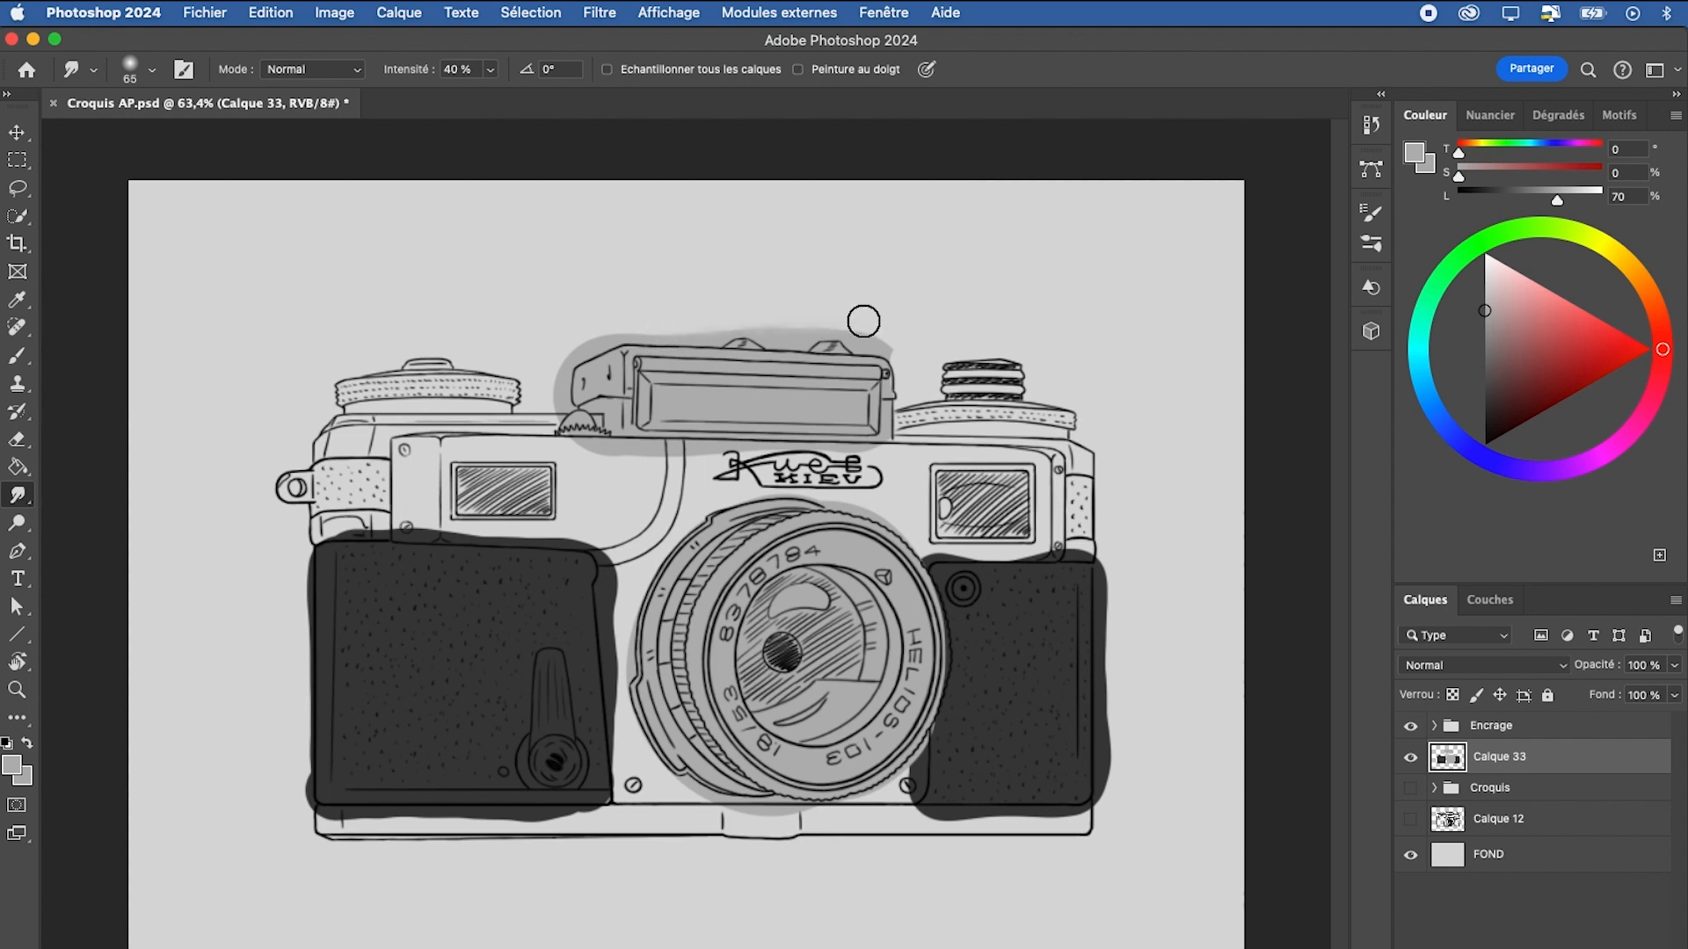
Sample the dark grey from the left leather panel and rotate the canvas view to about -2°
{"action": "key", "text": "i"}
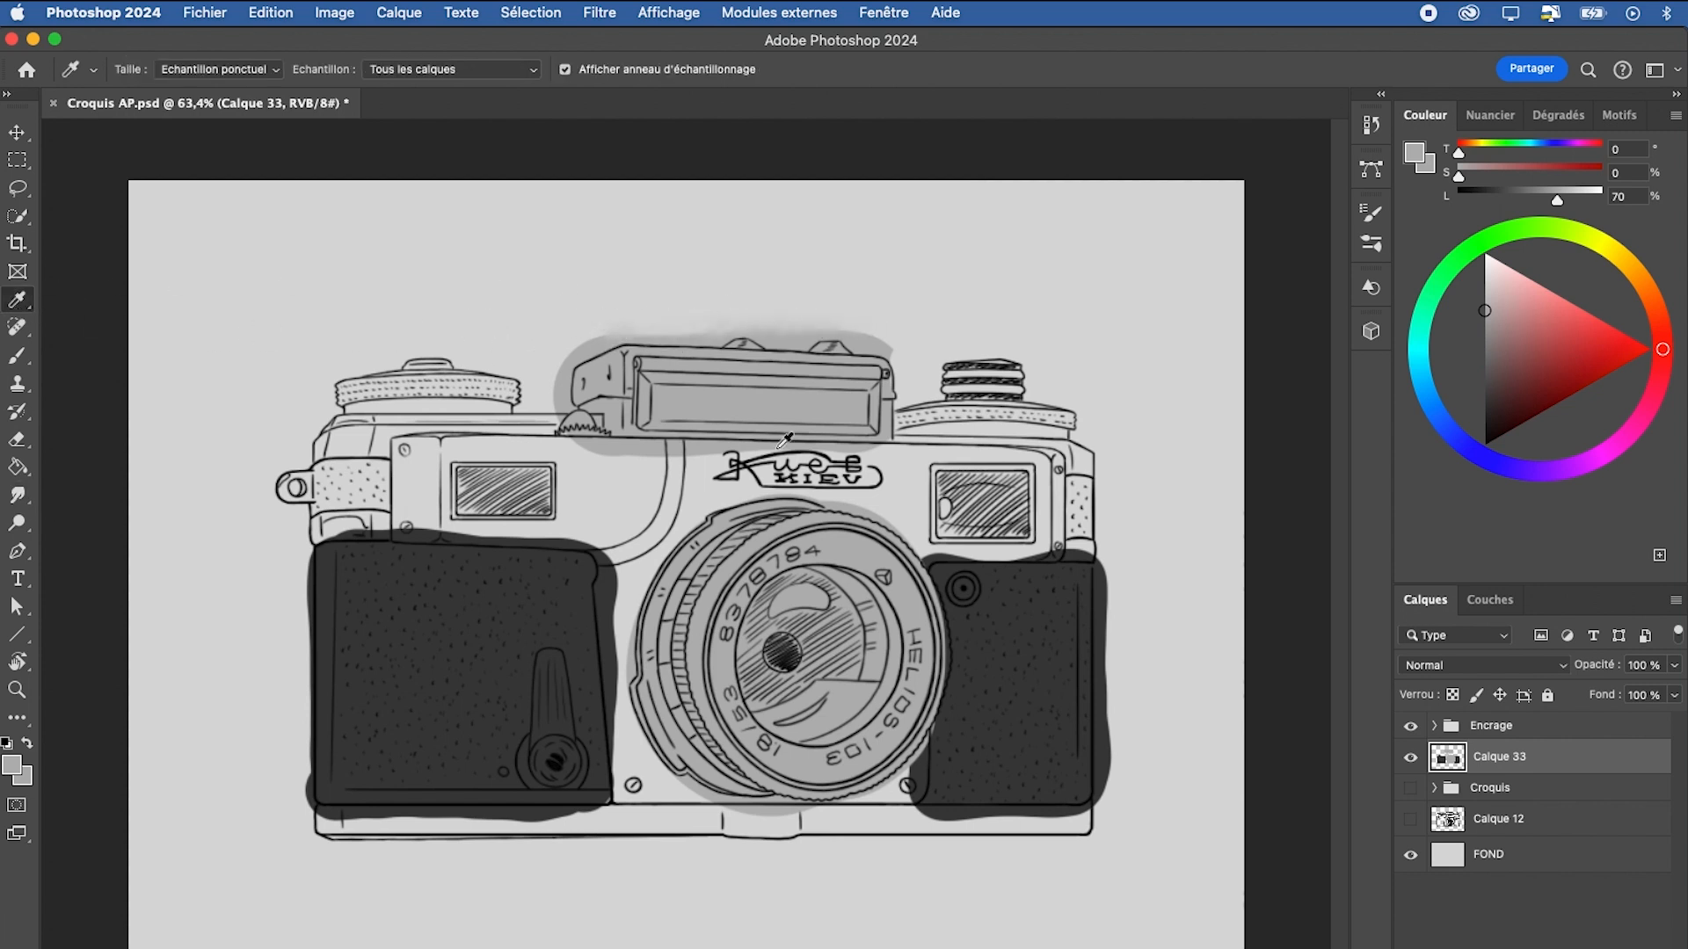
{"action": "left_click", "coordinate": [588, 565]}
{"action": "left_click", "coordinate": [17, 661]}
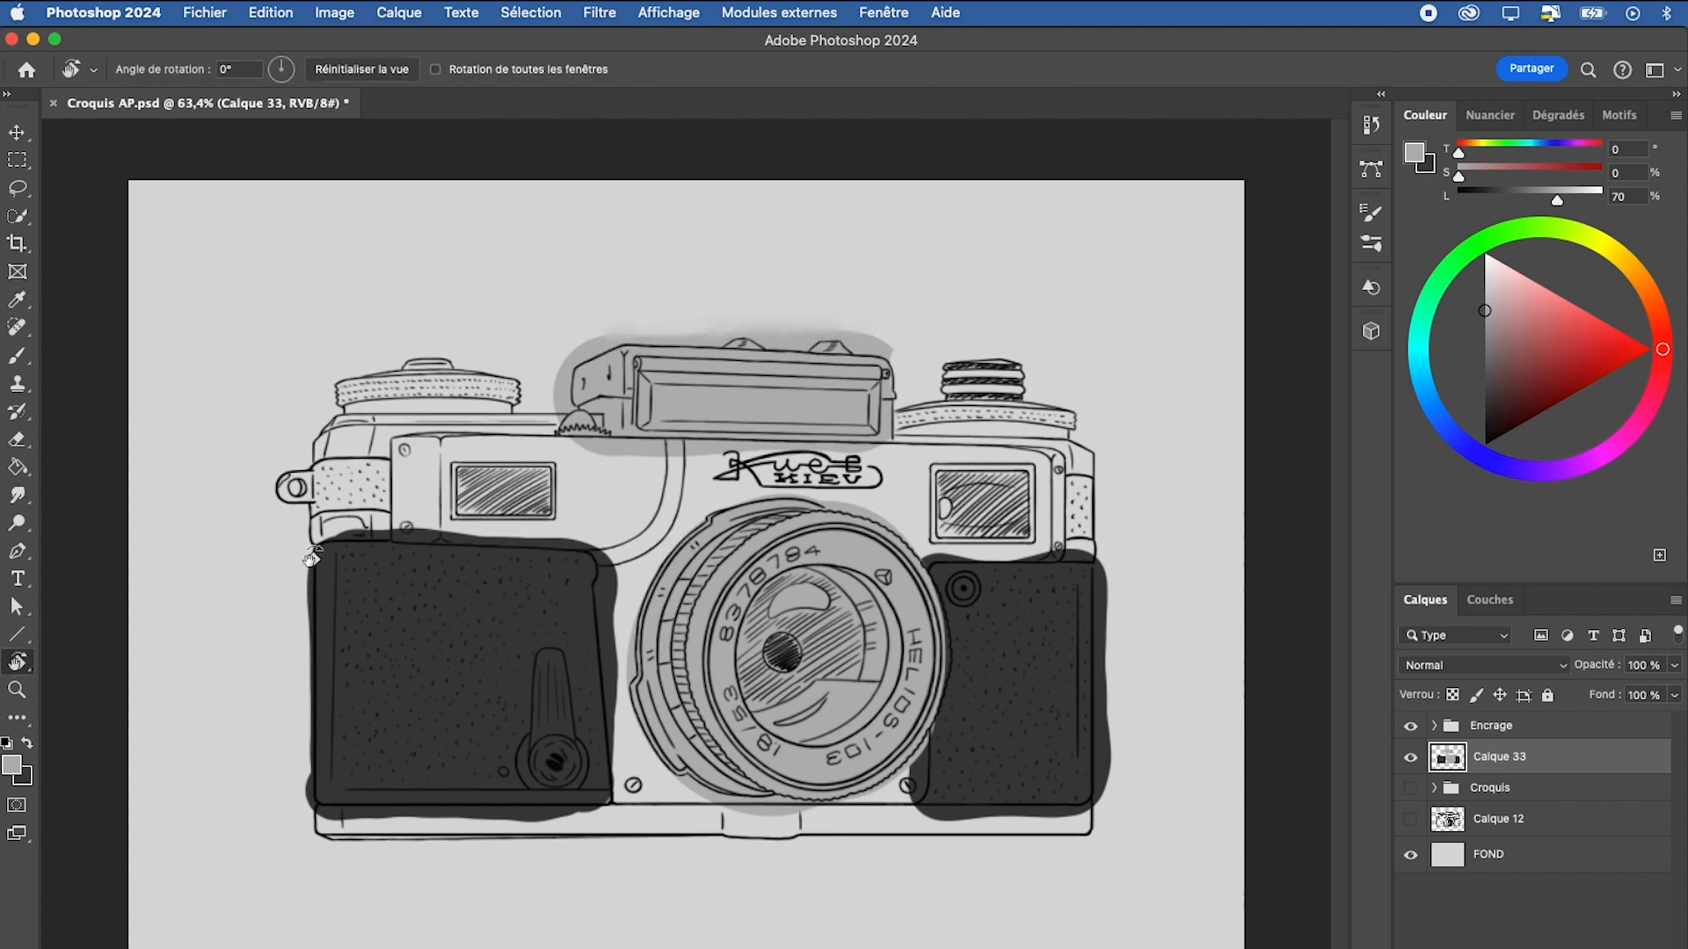
{"action": "mouse_move", "coordinate": [1167, 354]}
{"action": "left_mouse_down"}
{"action": "mouse_move", "coordinate": [1176, 501]}
{"action": "mouse_move", "coordinate": [1164, 404]}
{"action": "mouse_move", "coordinate": [1138, 363]}
{"action": "left_mouse_up"}
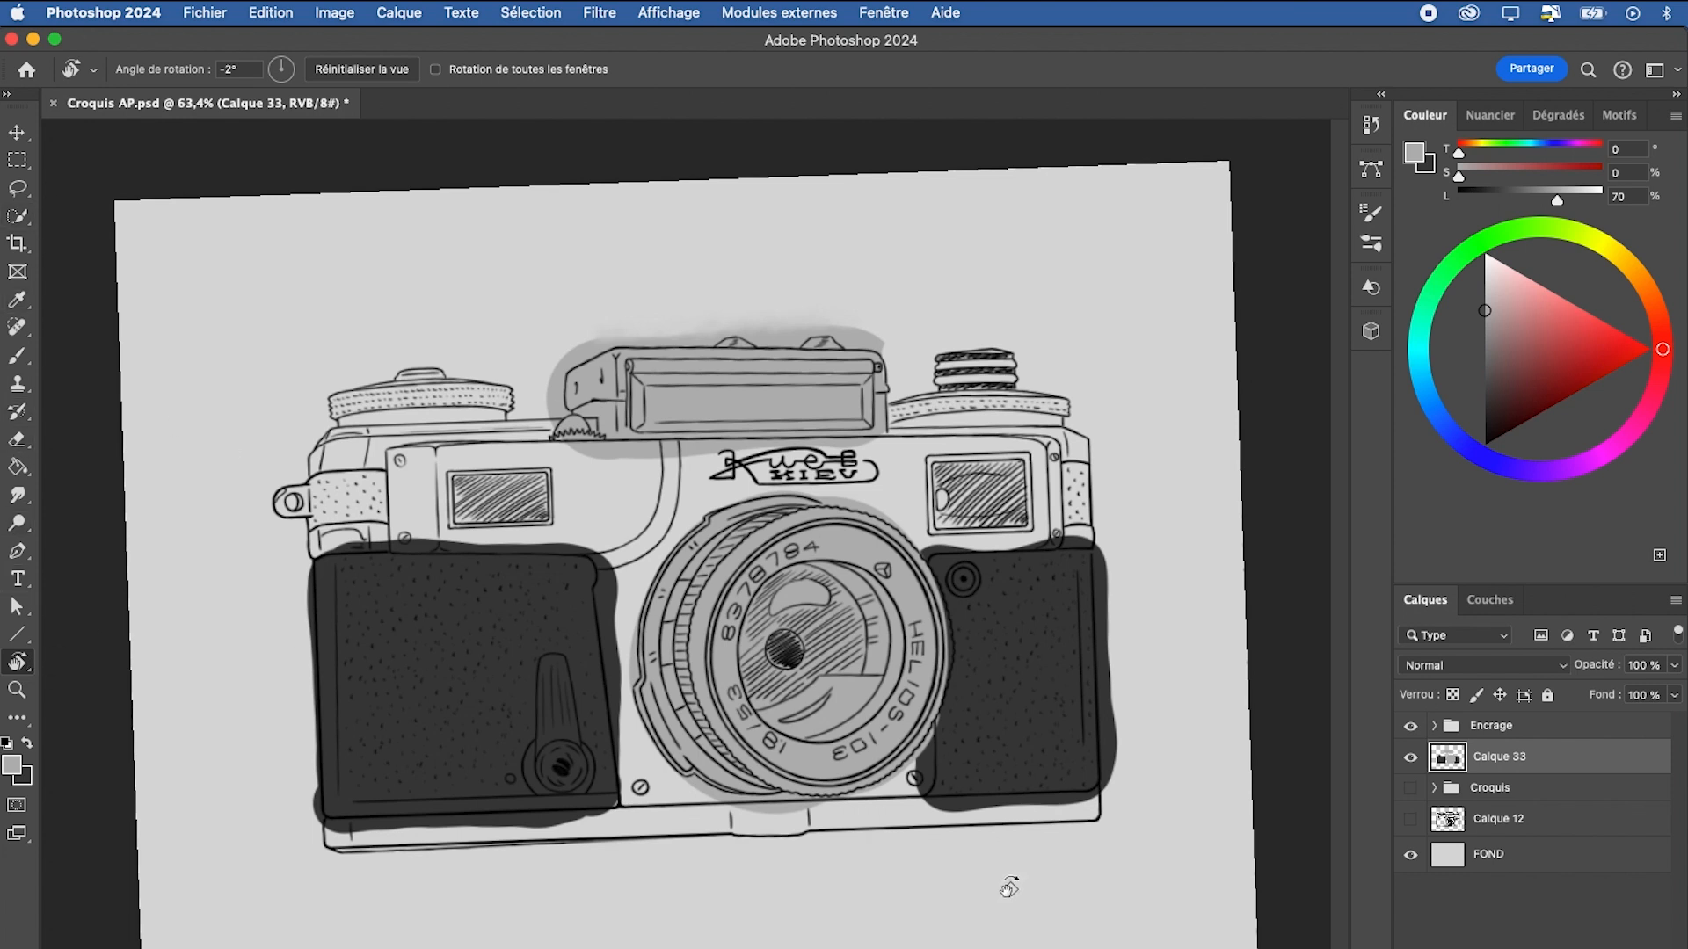
Brush a light grey stroke above the left dial and erase its right side
{"action": "key", "text": "b"}
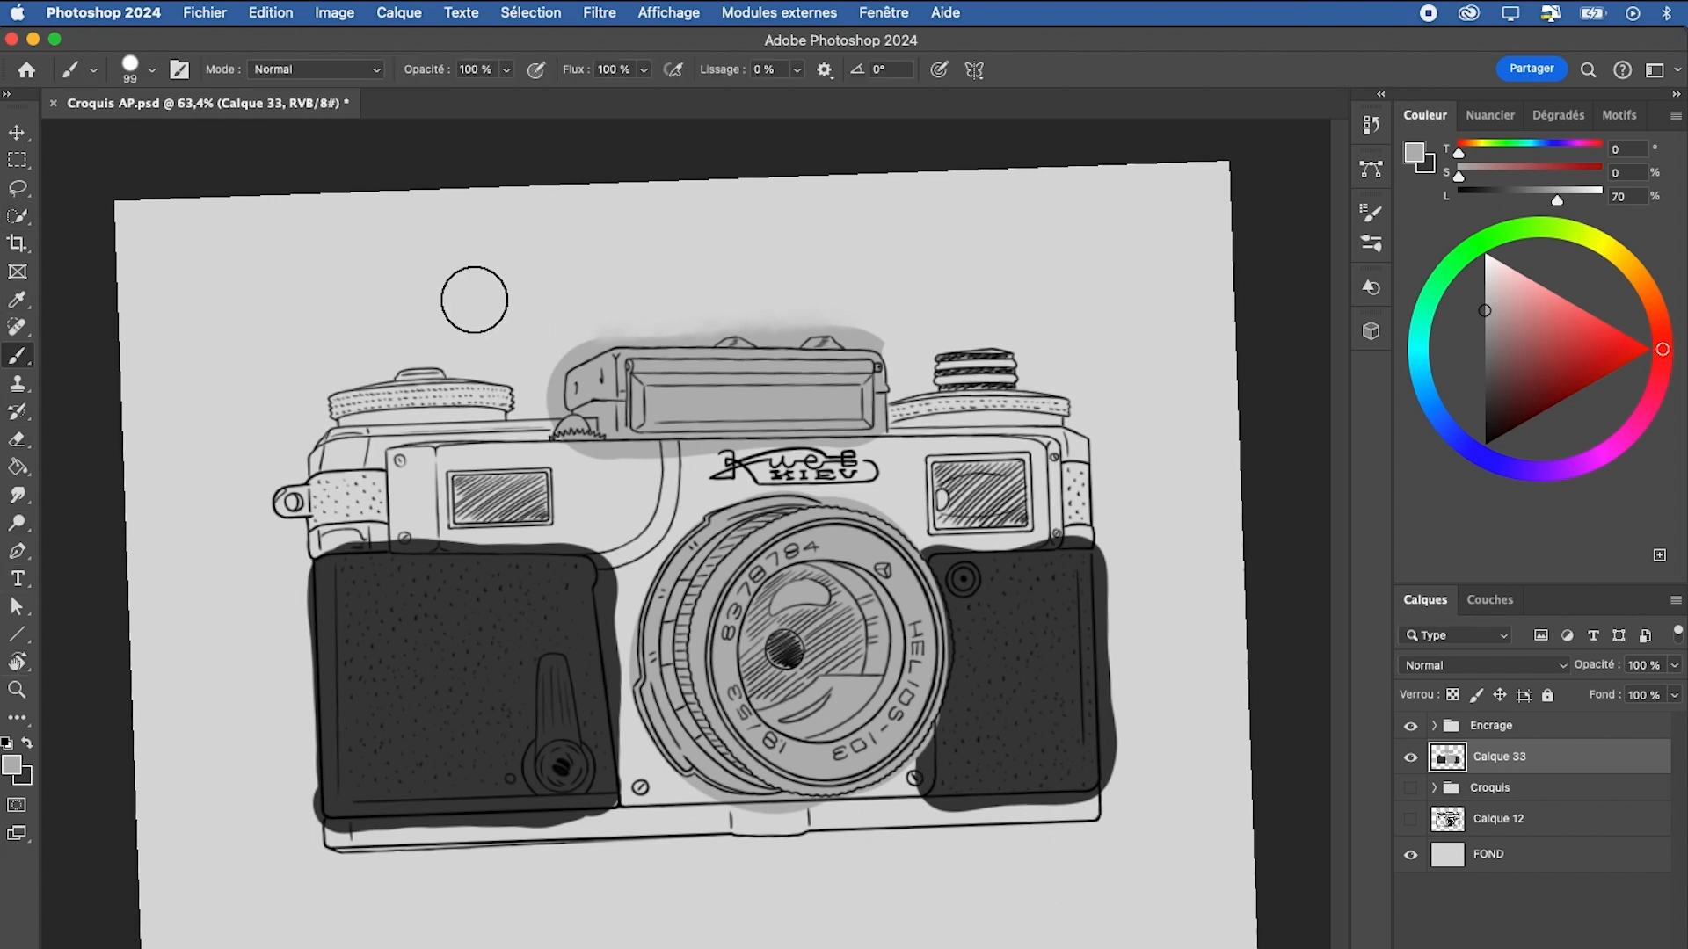
{"action": "left_click_drag", "start_coordinate": [453, 268], "coordinate": [436, 333]}
{"action": "key", "text": "e"}
{"action": "left_click_drag", "start_coordinate": [497, 239], "coordinate": [466, 348]}
Sample the leather panel's dark grey and paint a short dark stroke beside the light grey one
{"action": "key", "text": "b"}
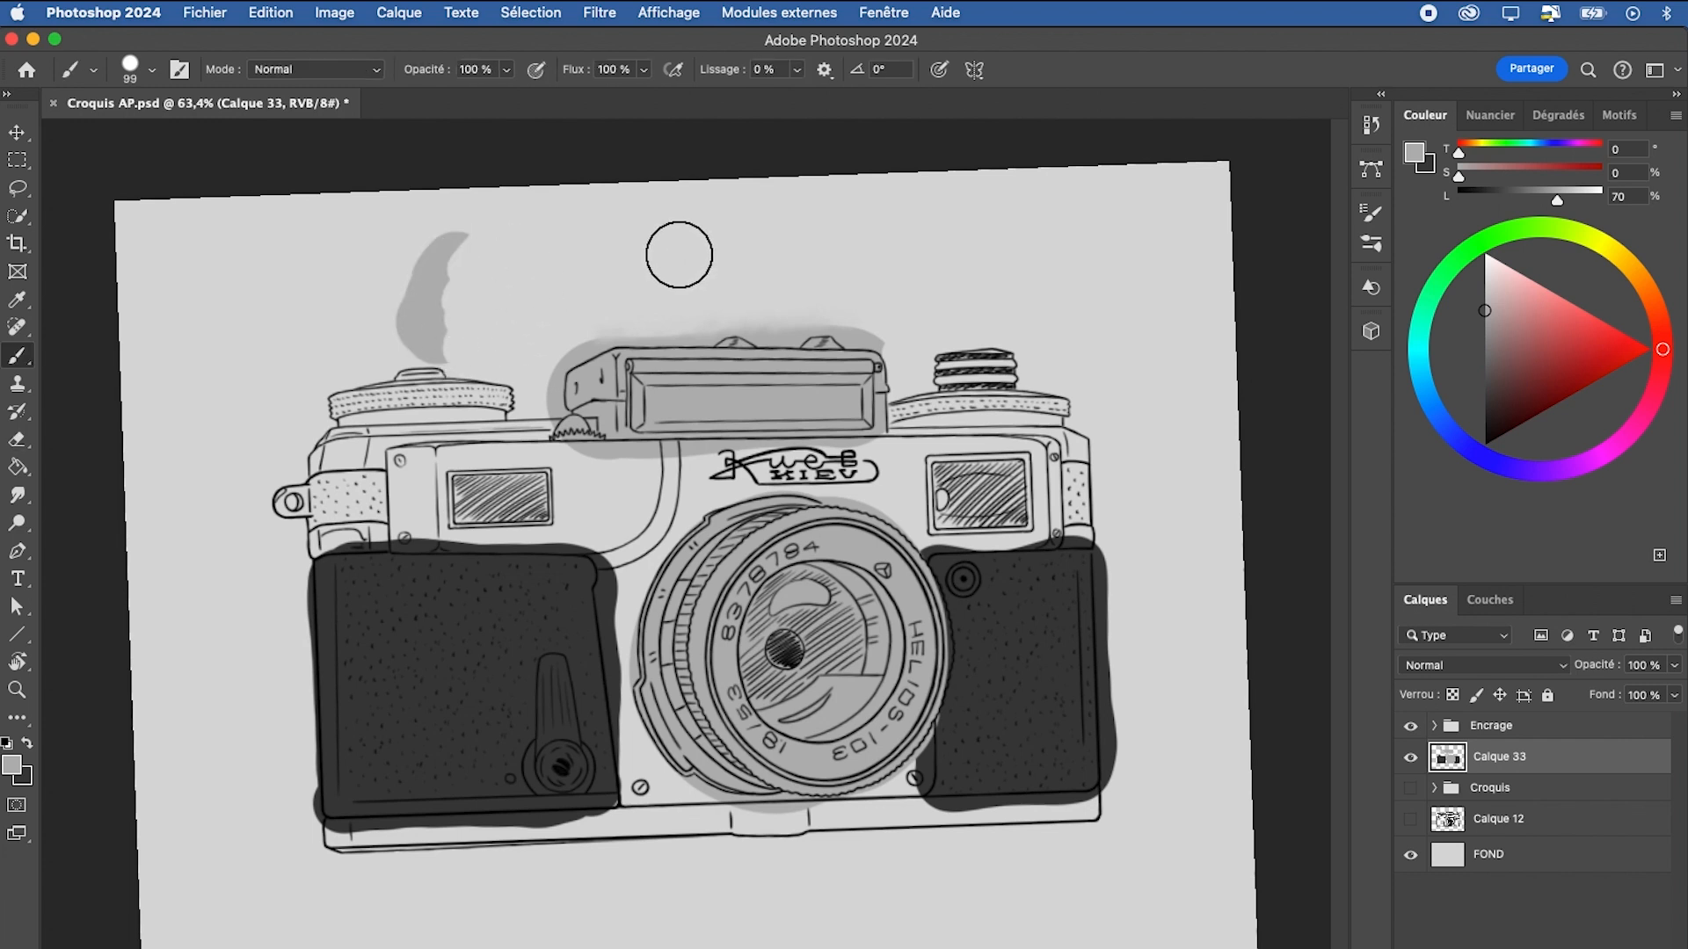
{"action": "left_click", "coordinate": [584, 591], "text": "alt"}
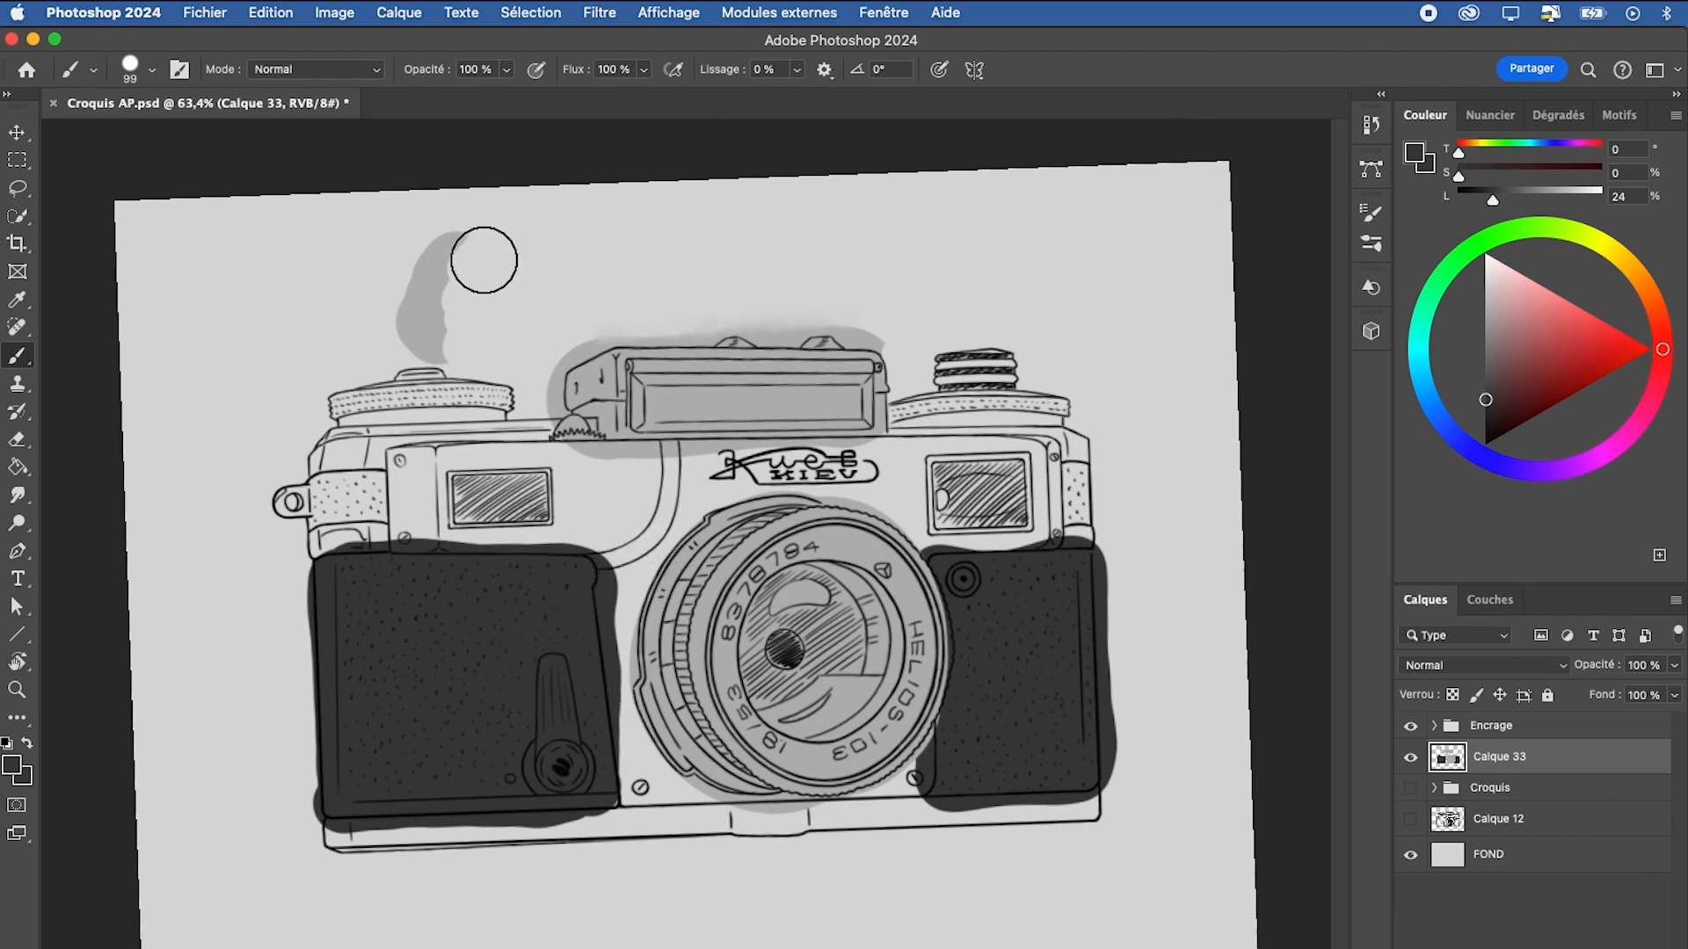
{"action": "left_click_drag", "start_coordinate": [484, 260], "coordinate": [464, 332]}
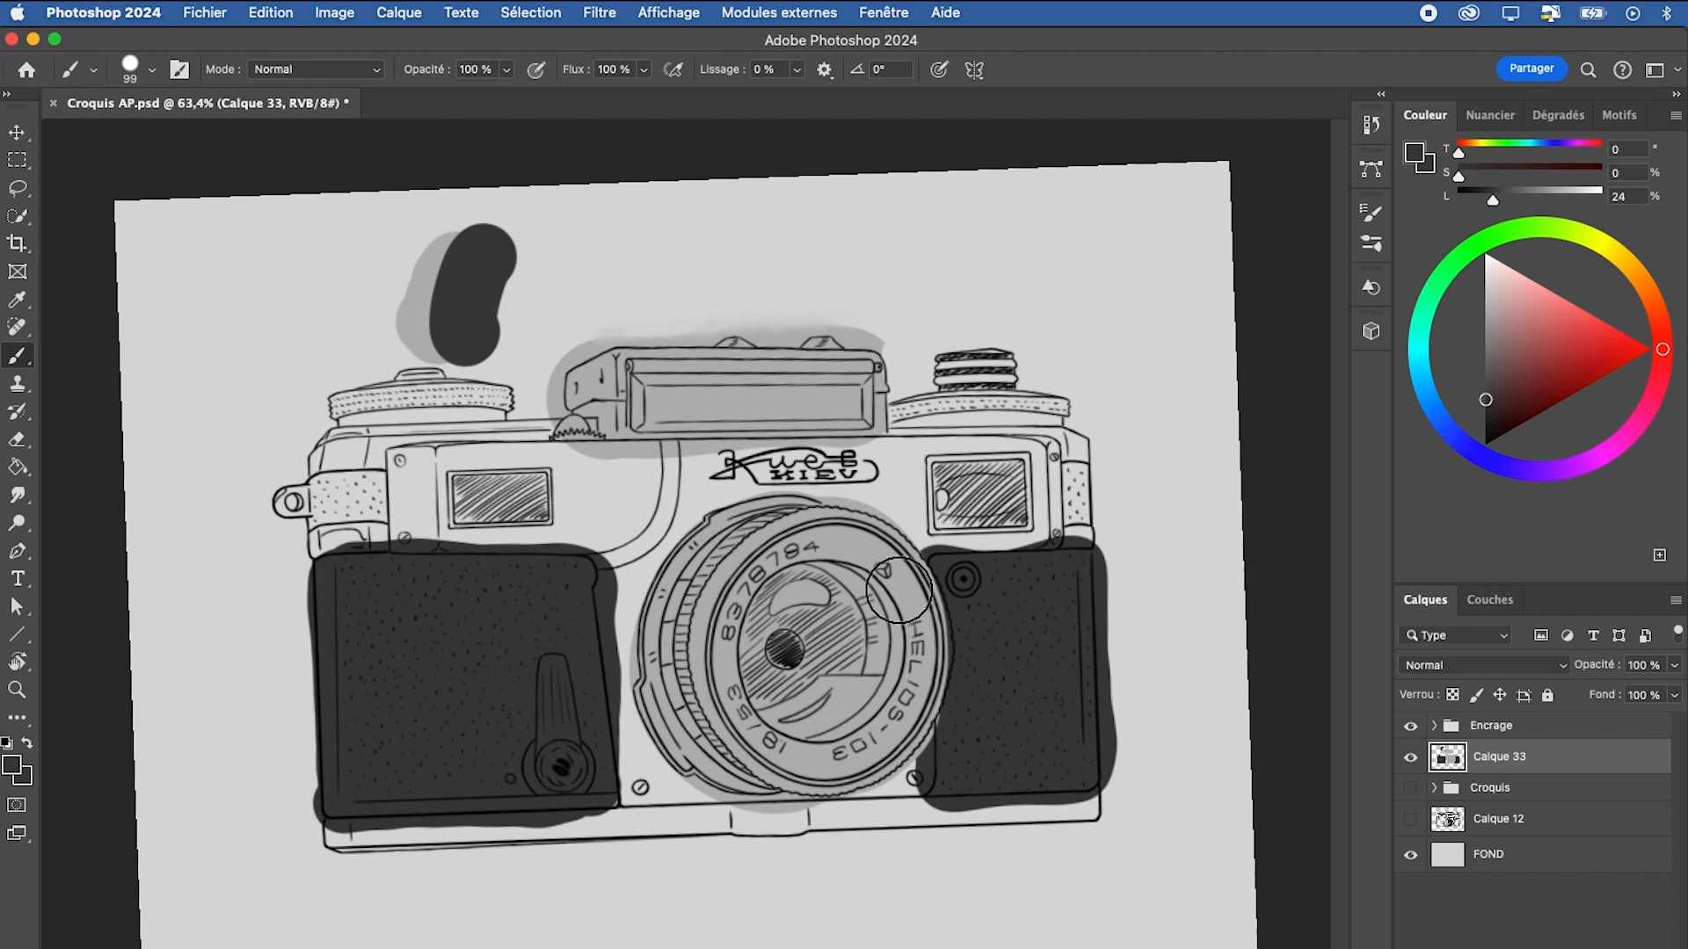
Rotate the canvas view slightly and smudge the boundary between the light and dark strokes above the left dial
{"action": "key", "text": "r"}
{"action": "left_click_drag", "start_coordinate": [886, 241], "coordinate": [990, 242]}
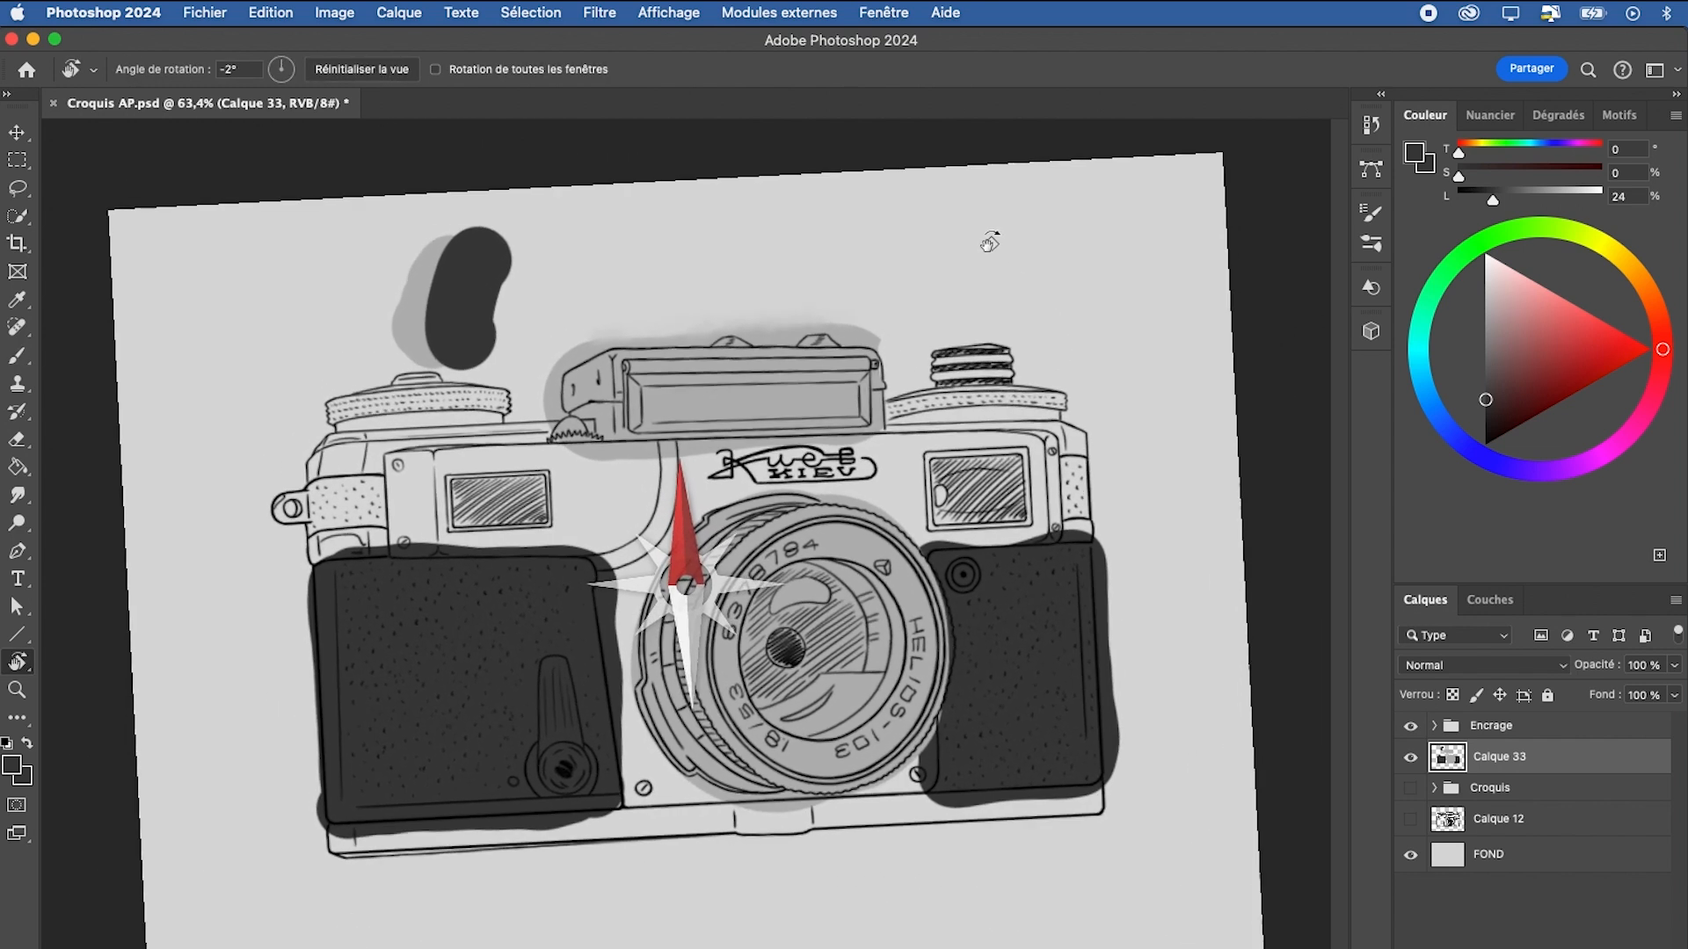
{"action": "key", "text": "b"}
{"action": "key", "text": "n"}
{"action": "mouse_move", "coordinate": [462, 247]}
{"action": "left_mouse_down"}
{"action": "mouse_move", "coordinate": [430, 338]}
{"action": "mouse_move", "coordinate": [445, 248]}
{"action": "mouse_move", "coordinate": [430, 274]}
{"action": "mouse_move", "coordinate": [434, 347]}
{"action": "mouse_move", "coordinate": [452, 251]}
{"action": "mouse_move", "coordinate": [432, 295]}
{"action": "mouse_move", "coordinate": [439, 351]}
{"action": "mouse_move", "coordinate": [463, 227]}
{"action": "mouse_move", "coordinate": [453, 355]}
{"action": "mouse_move", "coordinate": [451, 268]}
{"action": "mouse_move", "coordinate": [424, 265]}
{"action": "mouse_move", "coordinate": [428, 352]}
{"action": "mouse_move", "coordinate": [459, 240]}
{"action": "mouse_move", "coordinate": [446, 343]}
{"action": "left_mouse_up"}
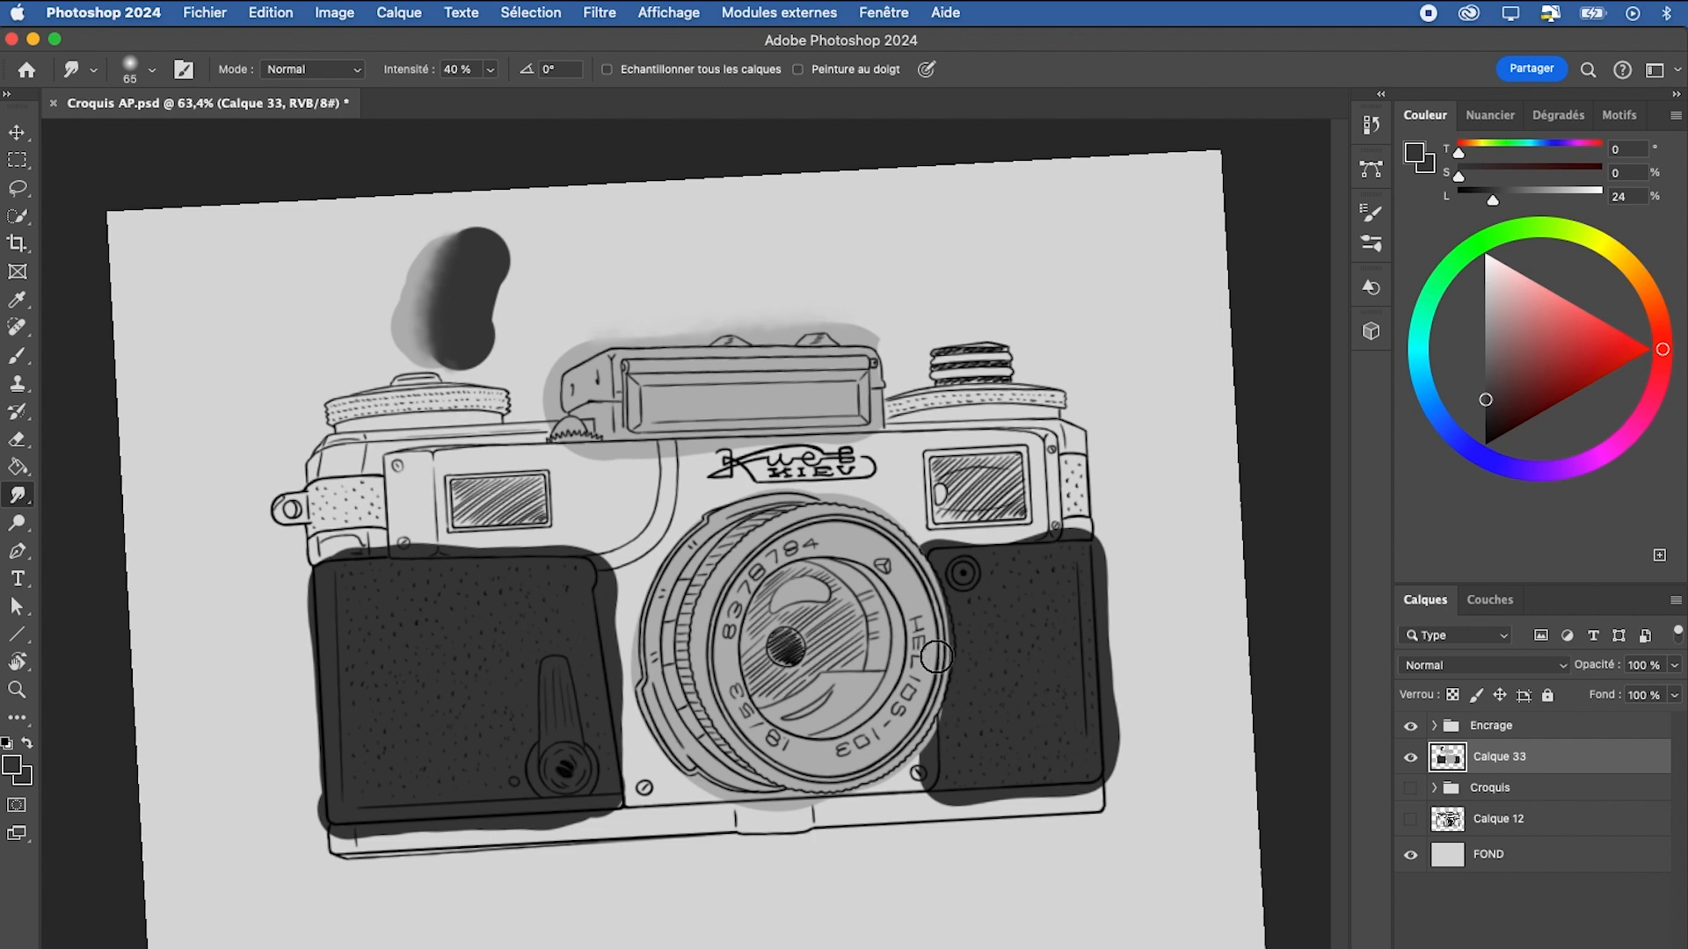
Lasso an area above the right dial, paint it dark grey and clear the selection
{"action": "key", "text": "l"}
{"action": "mouse_move", "coordinate": [999, 256]}
{"action": "left_mouse_down"}
{"action": "mouse_move", "coordinate": [911, 352]}
{"action": "mouse_move", "coordinate": [1072, 300]}
{"action": "mouse_move", "coordinate": [876, 362]}
{"action": "left_mouse_up"}
{"action": "key", "text": "b"}
{"action": "key", "text": "super+d"}
Try zooming and rotating the canvas view, and reset the view rotation
{"action": "key", "text": "super+space"}
{"action": "left_click_drag", "start_coordinate": [1101, 392], "coordinate": [1021, 430]}
{"action": "key", "text": "r"}
{"action": "left_click_drag", "start_coordinate": [886, 425], "coordinate": [935, 435]}
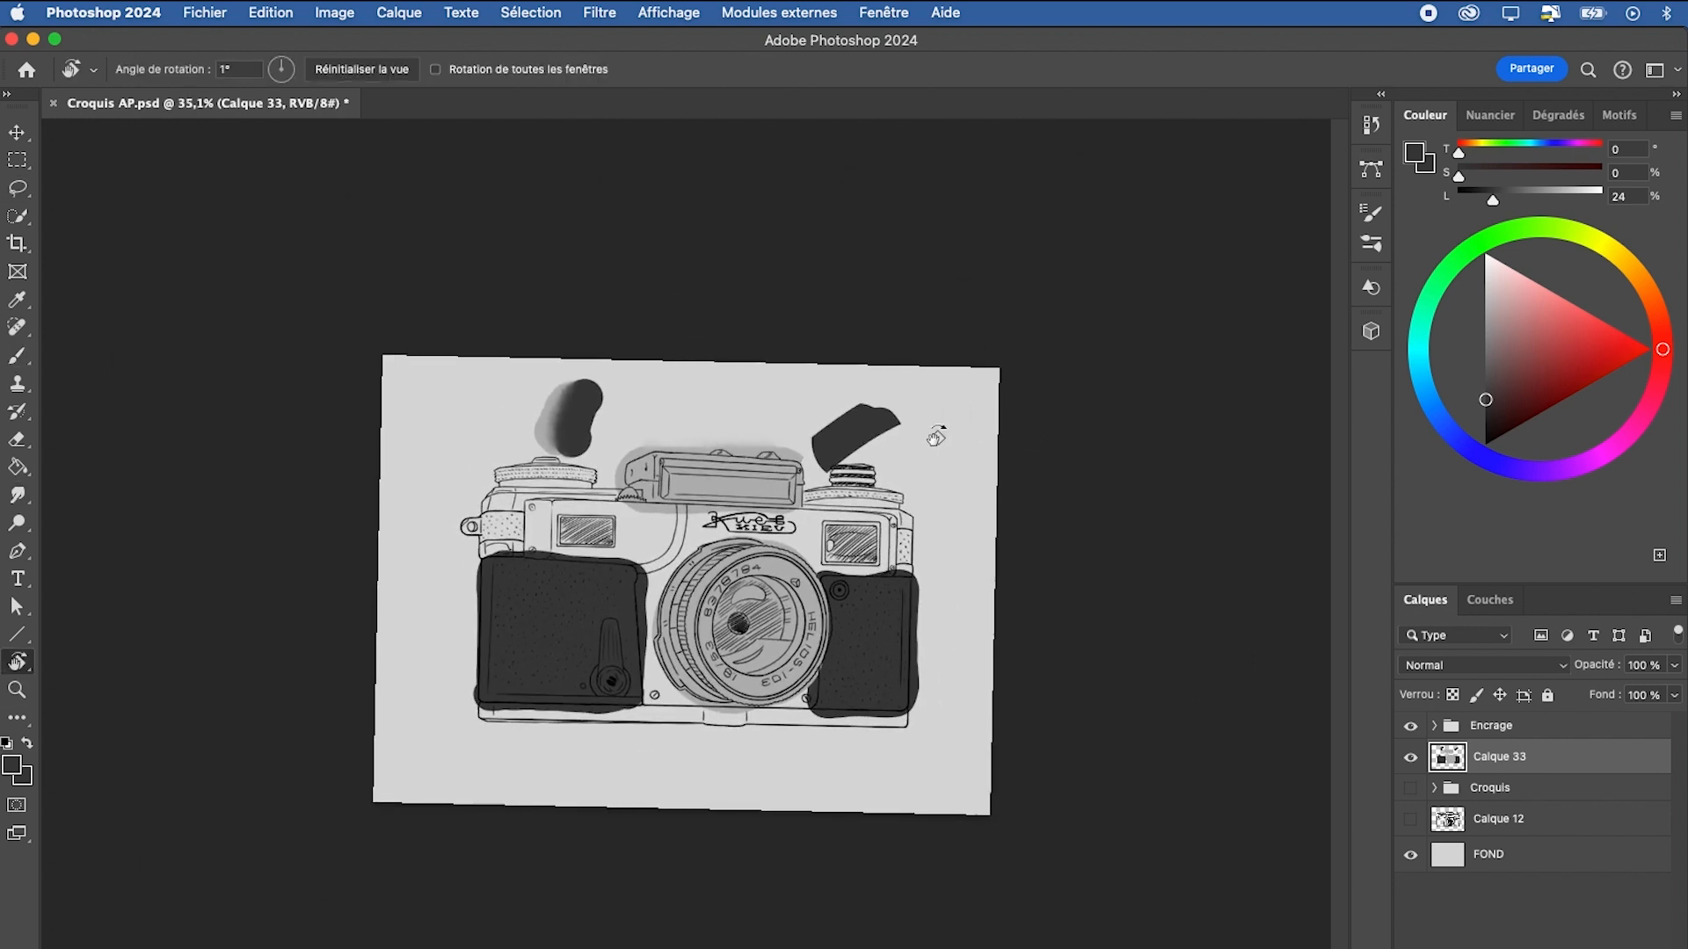
{"action": "key", "text": "super+space"}
{"action": "left_click_drag", "start_coordinate": [688, 589], "coordinate": [800, 483]}
{"action": "key", "text": "r"}
{"action": "left_click", "coordinate": [362, 64]}
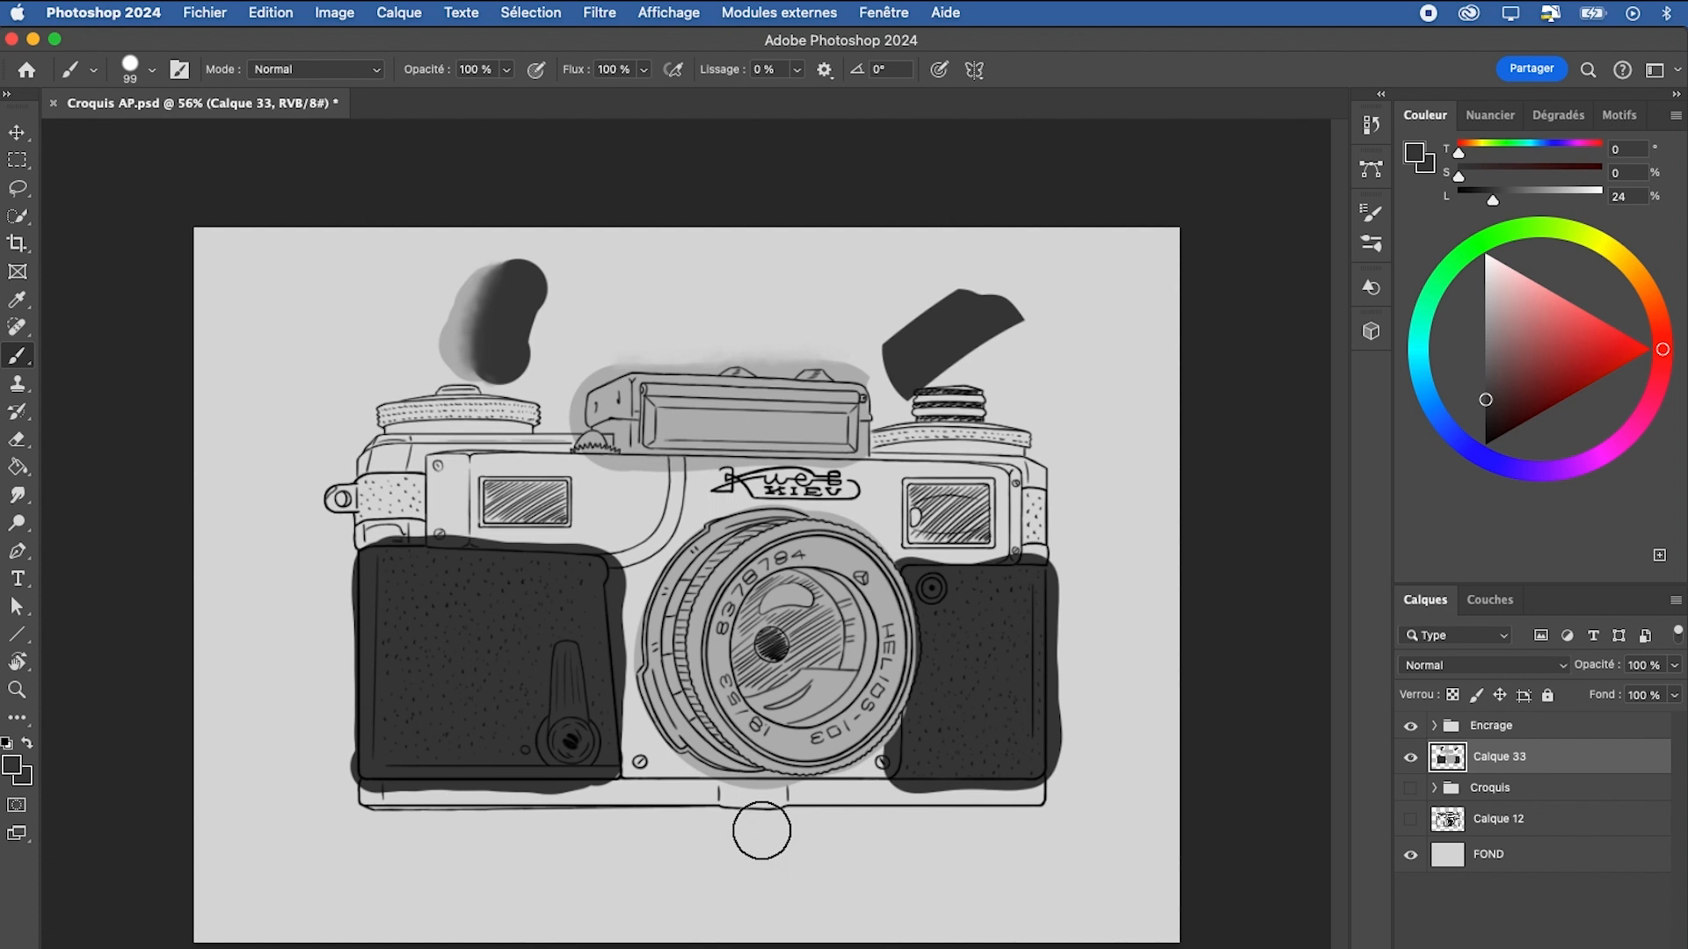
Examine the keyboard shortcuts assigned to the tools and close the settings without changes
{"action": "left_click", "coordinate": [265, 17]}
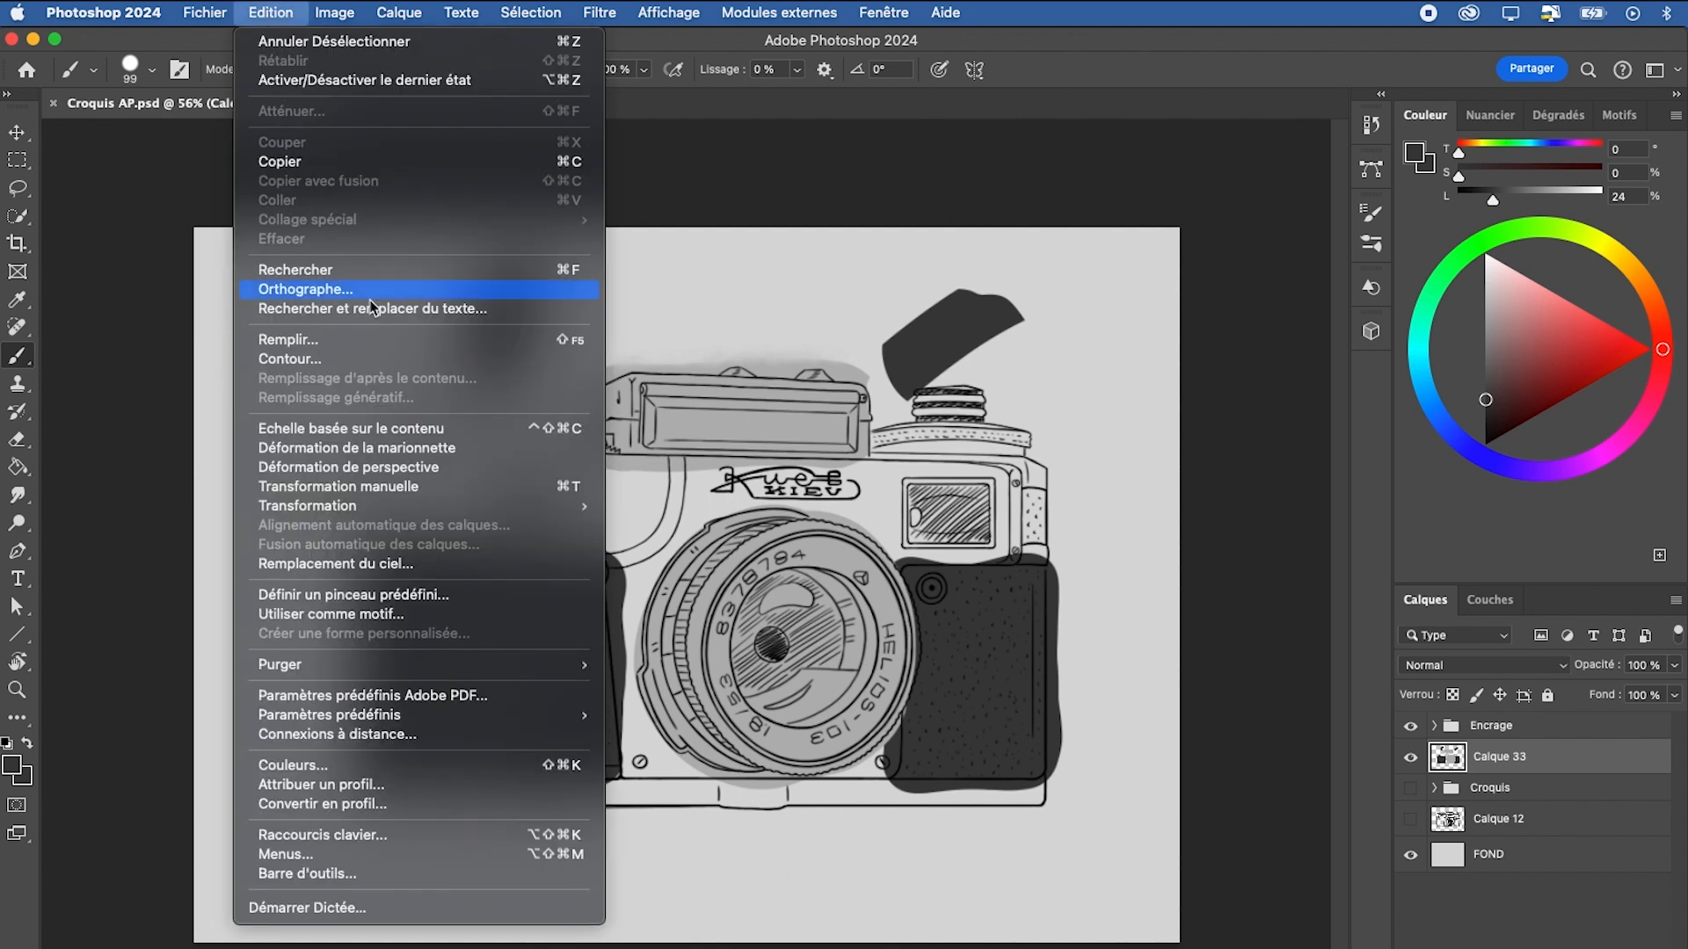
{"action": "left_click", "coordinate": [392, 837]}
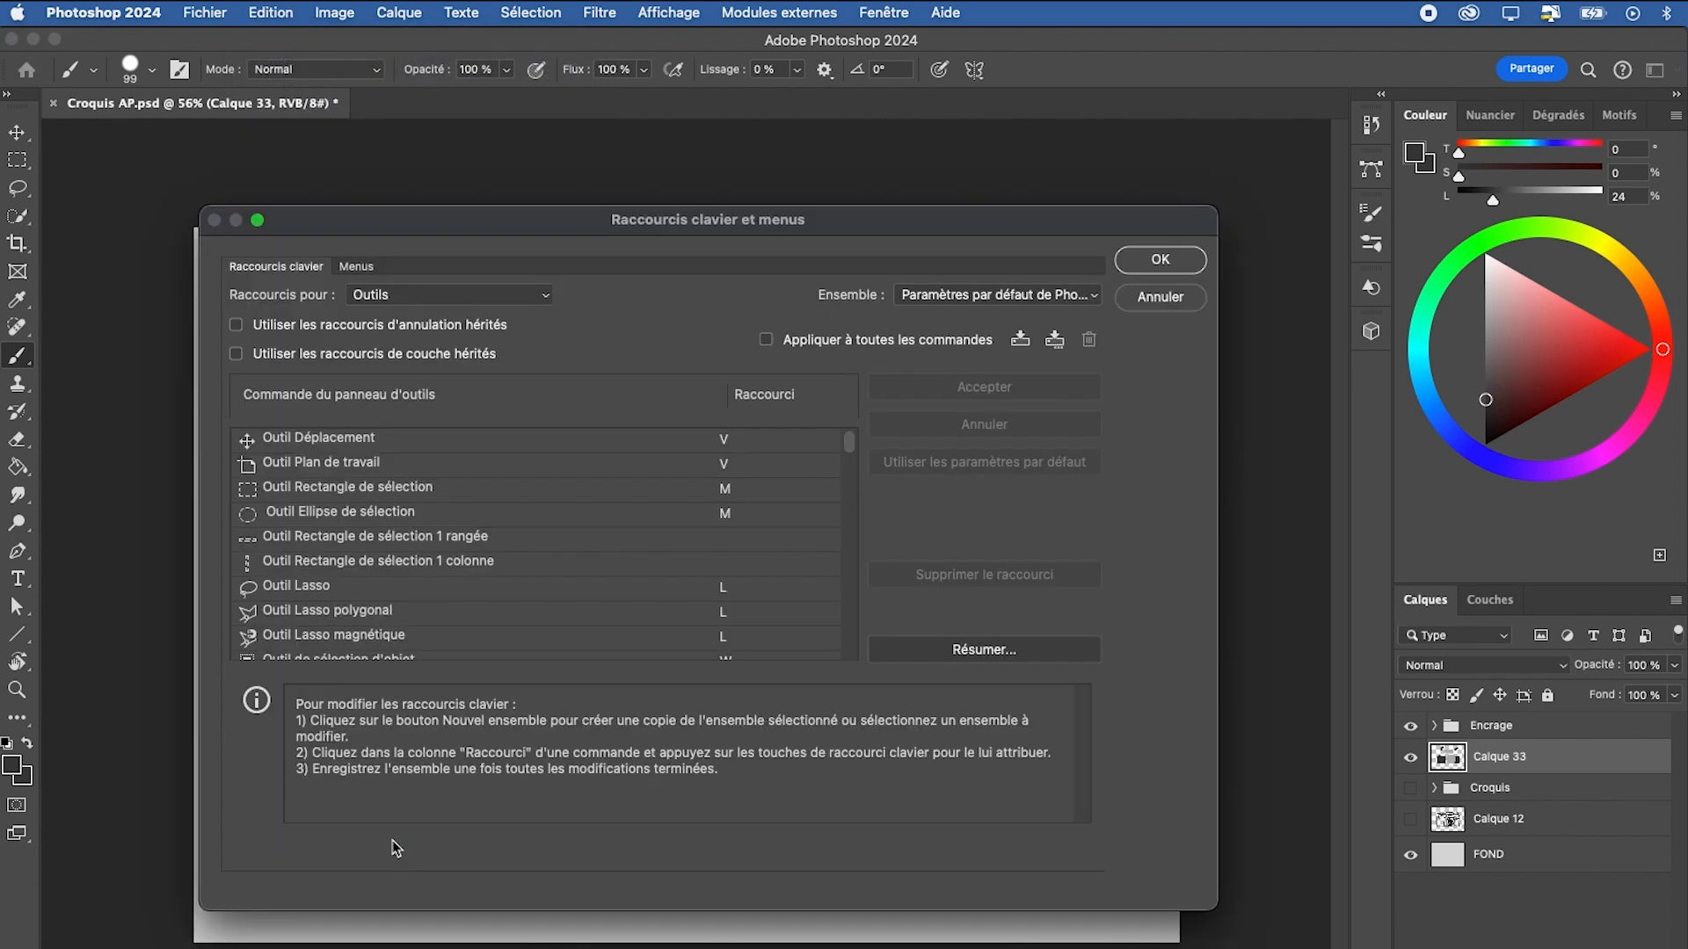
{"action": "mouse_move", "coordinate": [848, 441]}
{"action": "left_mouse_down"}
{"action": "mouse_move", "coordinate": [851, 567]}
{"action": "mouse_move", "coordinate": [849, 440]}
{"action": "left_mouse_up"}
{"action": "key", "text": "Escape"}
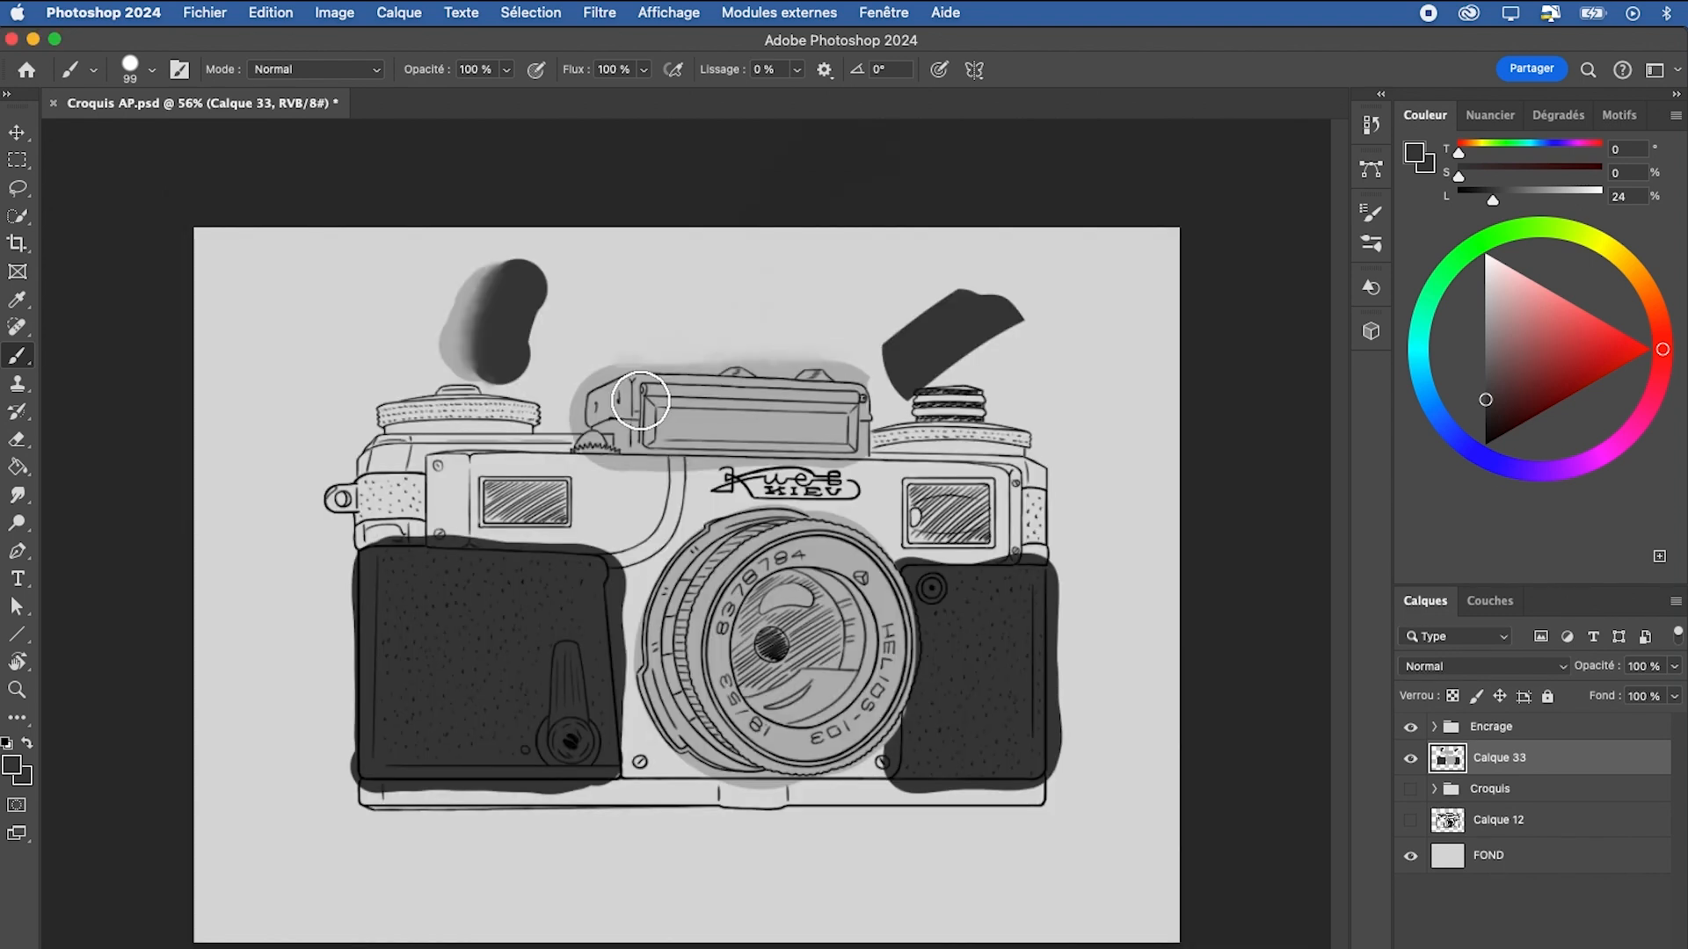
Switch to the workspace "Les indispensables (par défaut)"
{"action": "left_click", "coordinate": [885, 13]}
{"action": "mouse_move", "coordinate": [891, 64]}
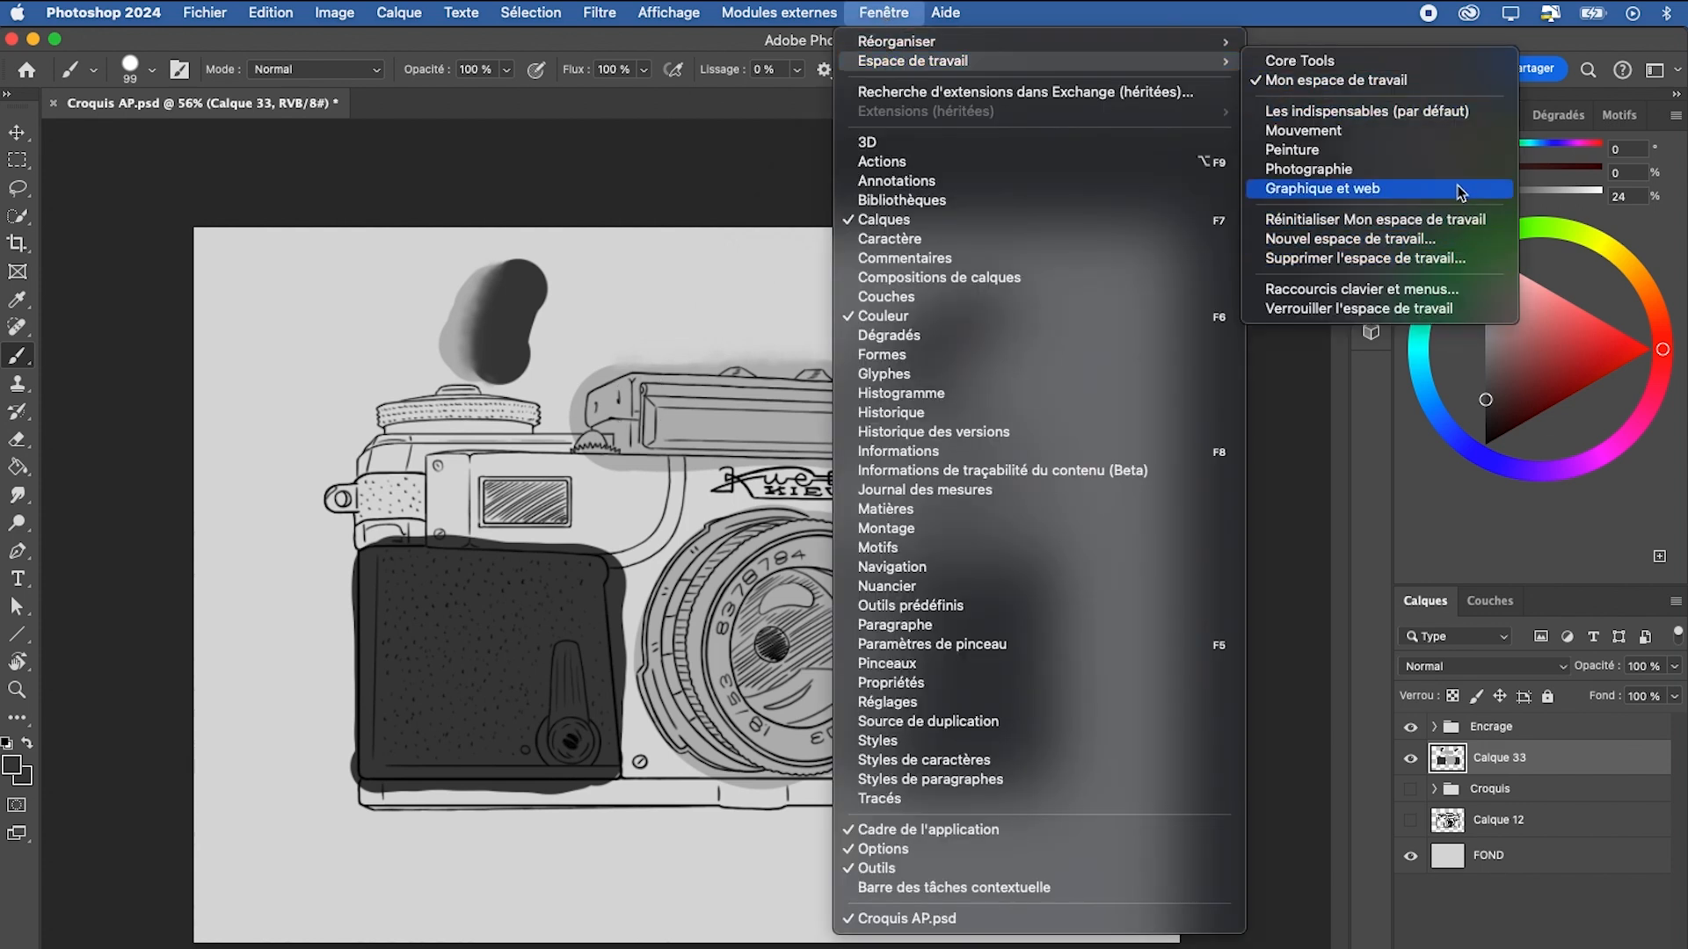
{"action": "left_click", "coordinate": [1450, 113]}
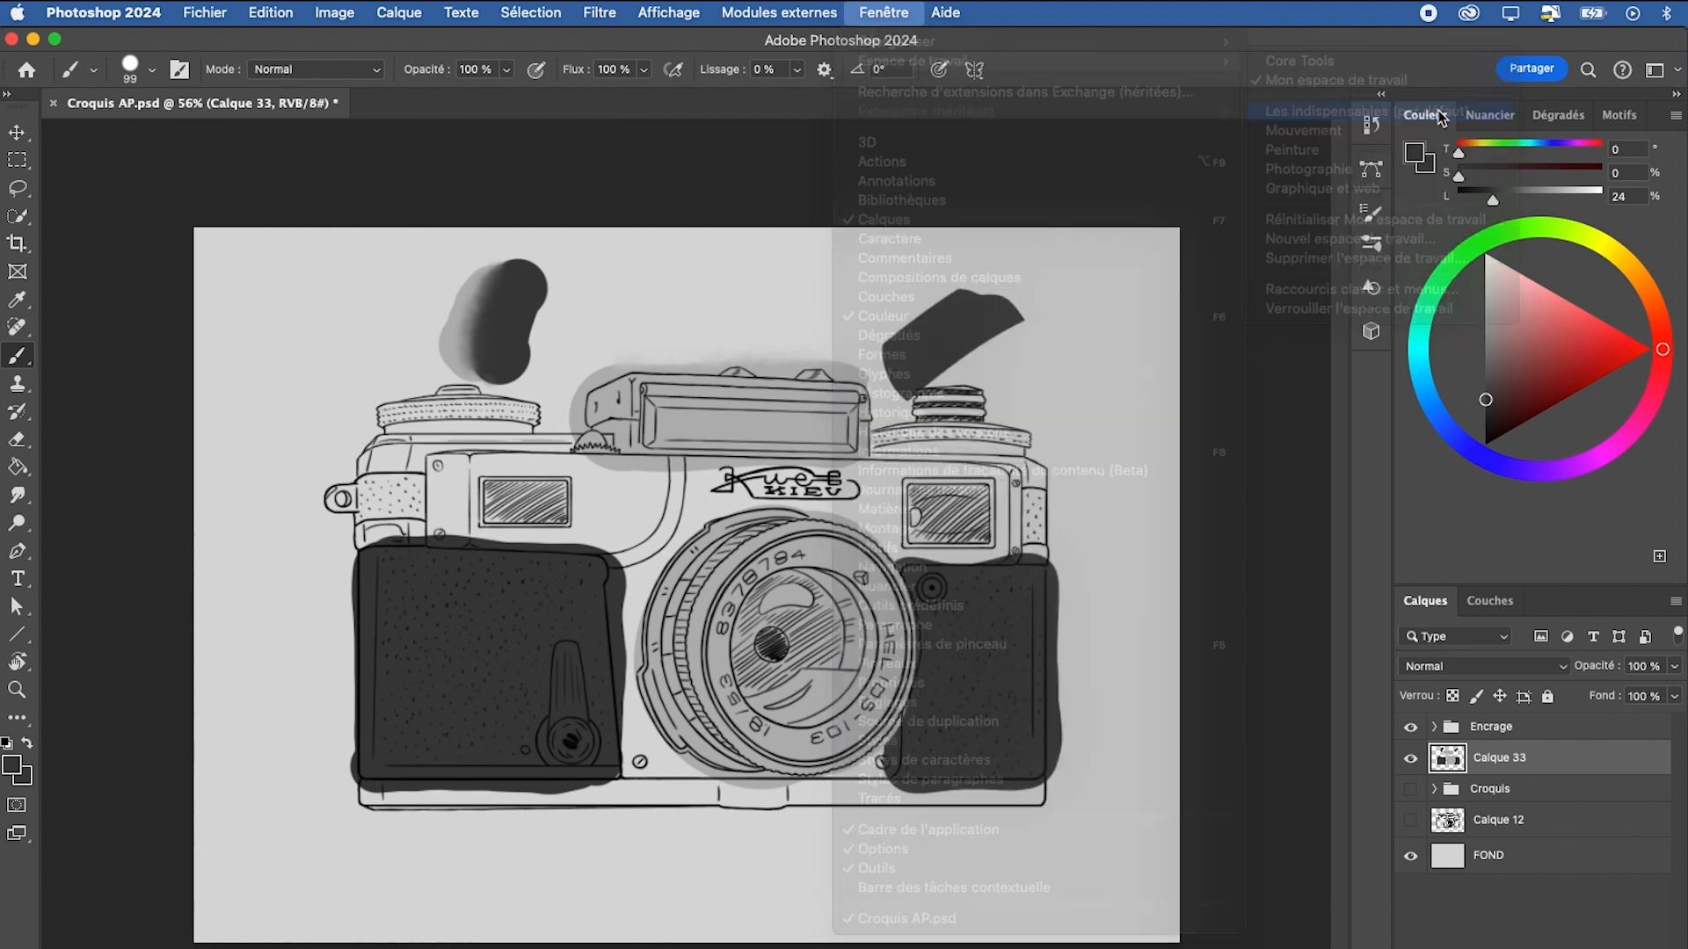
{"action": "left_click_drag", "start_coordinate": [1090, 677], "coordinate": [1069, 679]}
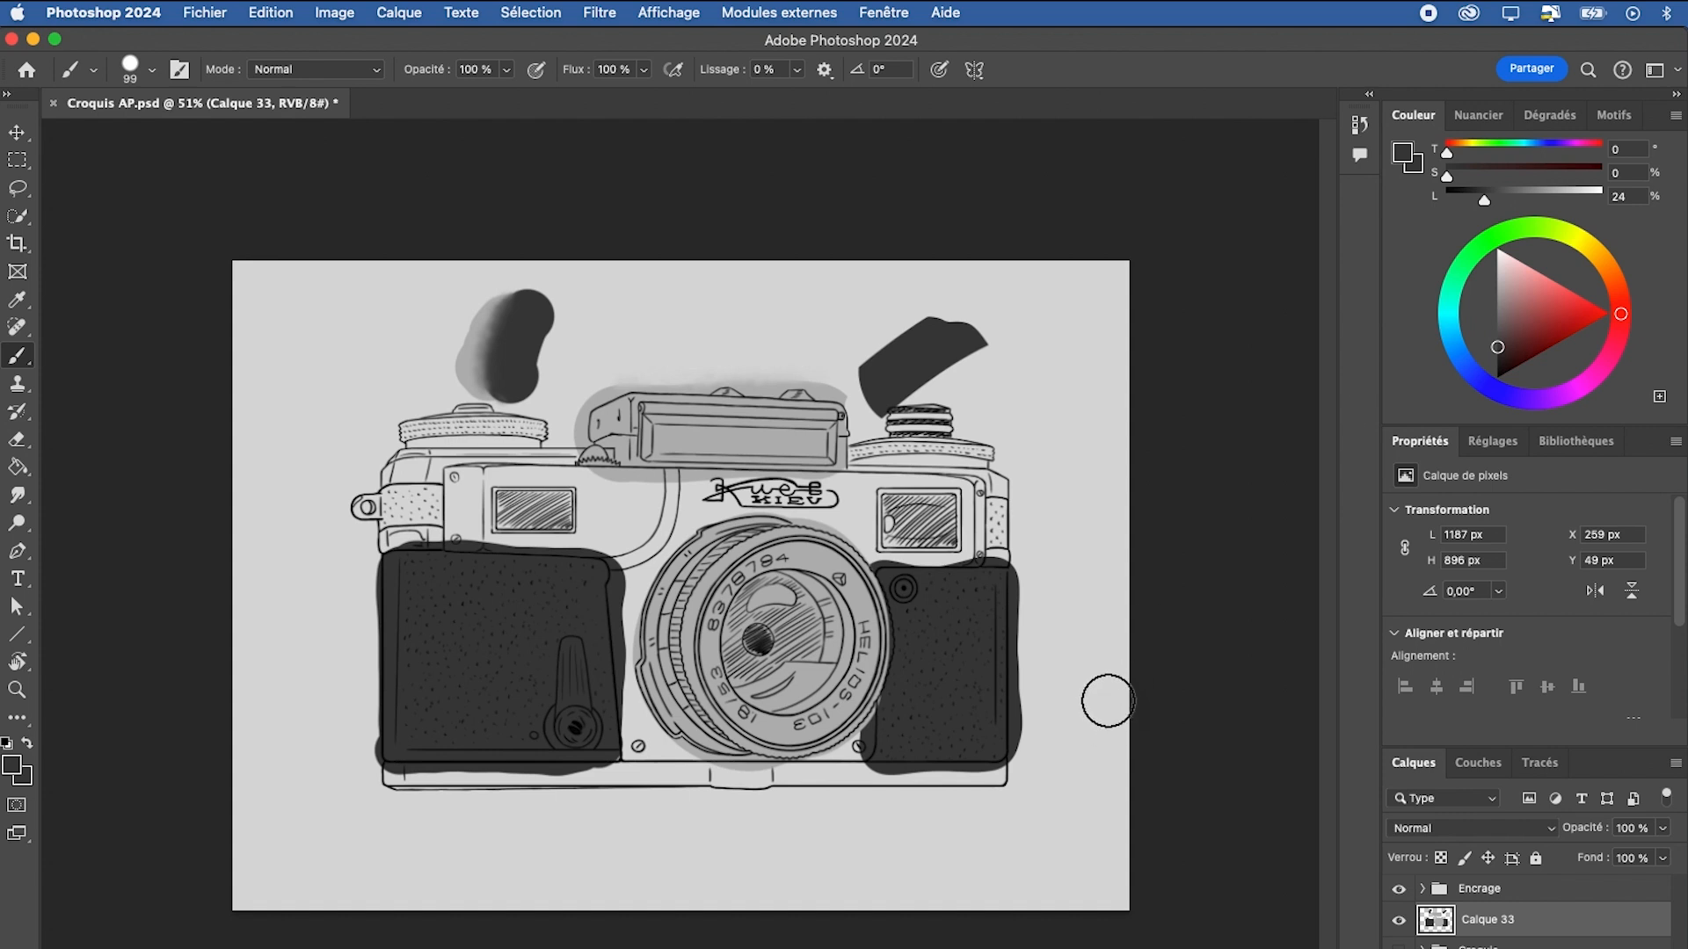
Detach and close the Propriétés, Bibliothèques and Réglages panels
{"action": "left_click_drag", "start_coordinate": [1426, 452], "coordinate": [1039, 508]}
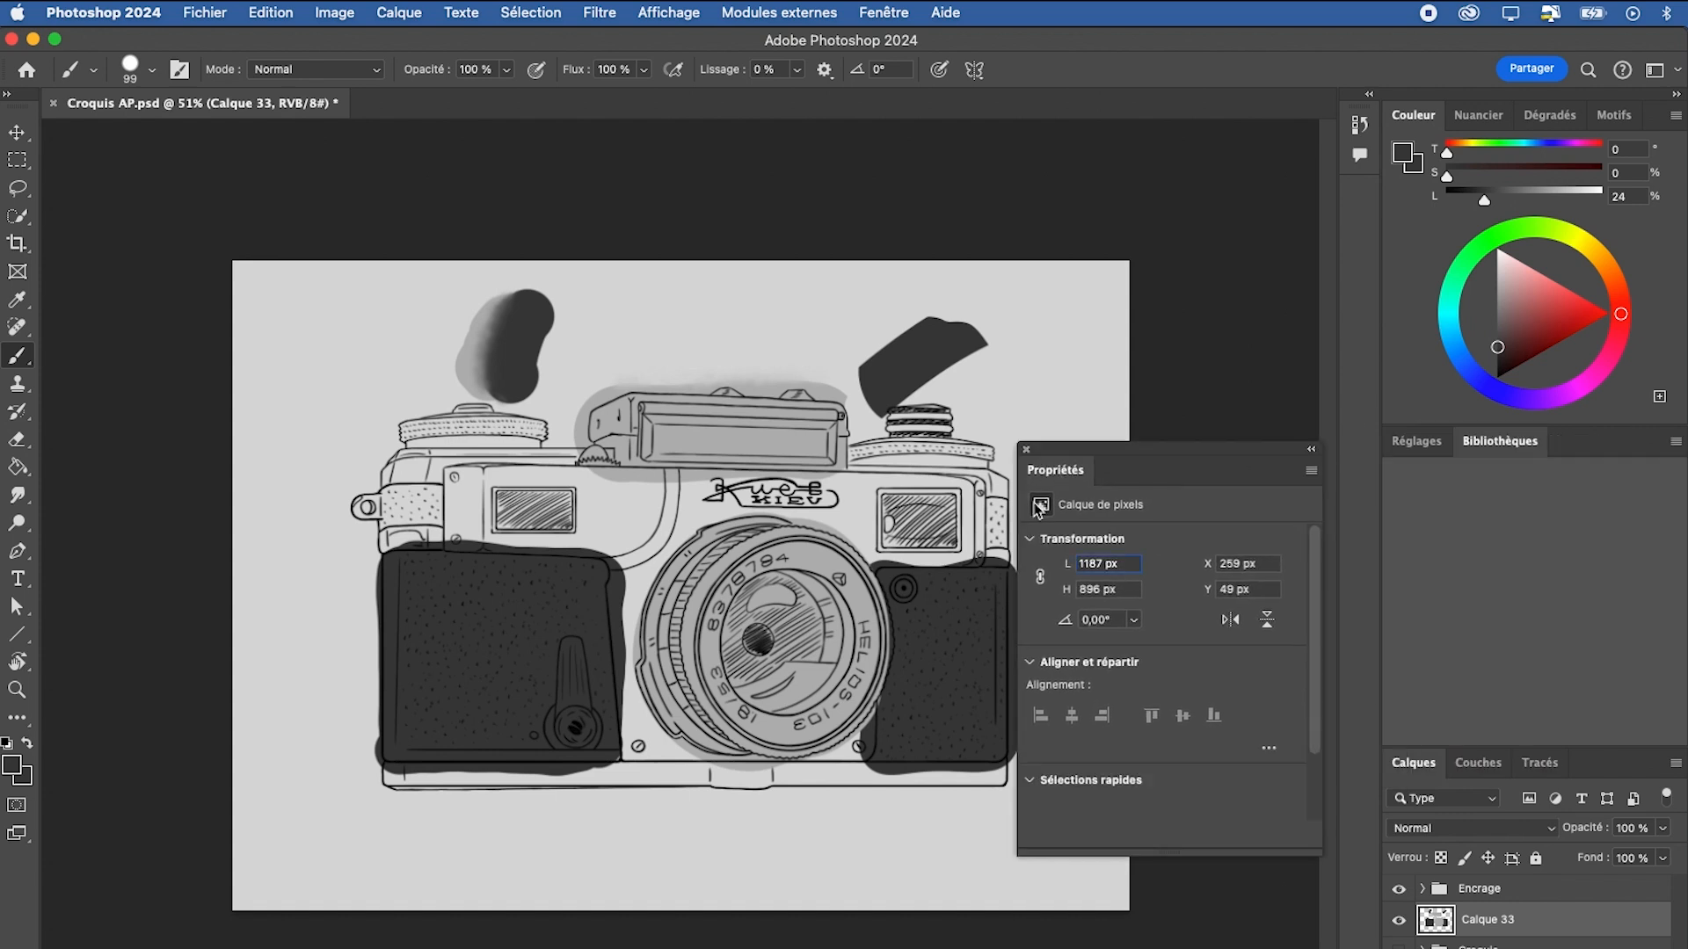
{"action": "left_click", "coordinate": [1025, 449]}
{"action": "left_click_drag", "start_coordinate": [1500, 440], "coordinate": [1016, 442]}
{"action": "left_click", "coordinate": [1008, 432]}
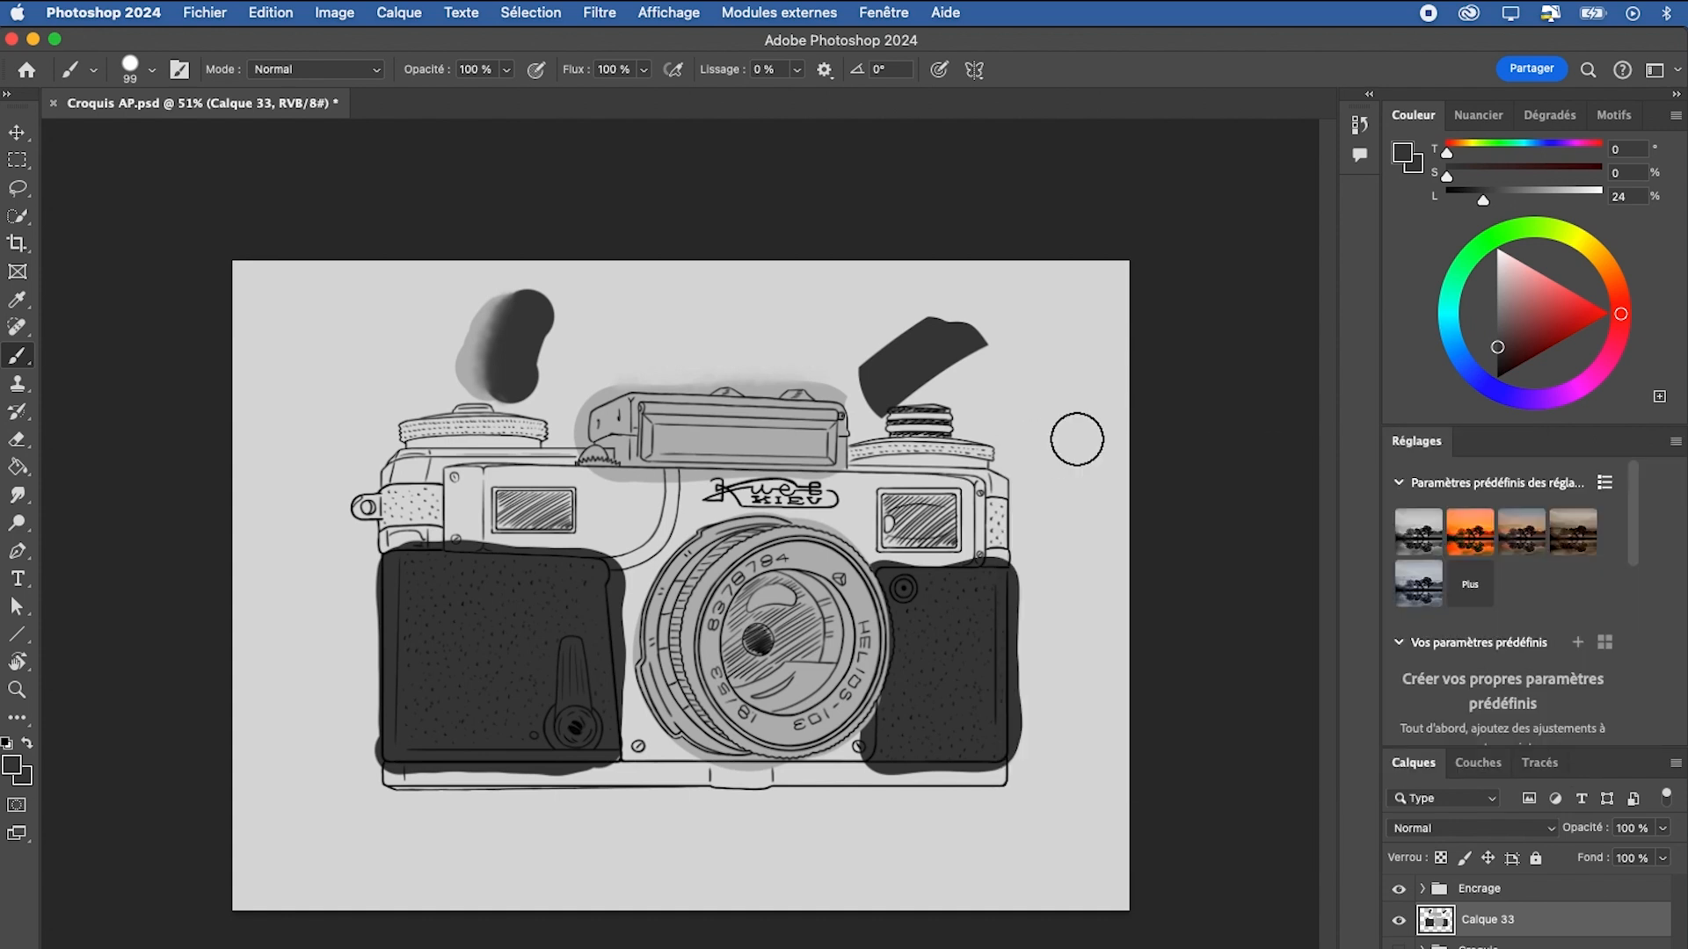
{"action": "left_click_drag", "start_coordinate": [1416, 441], "coordinate": [978, 454]}
{"action": "left_click", "coordinate": [972, 446]}
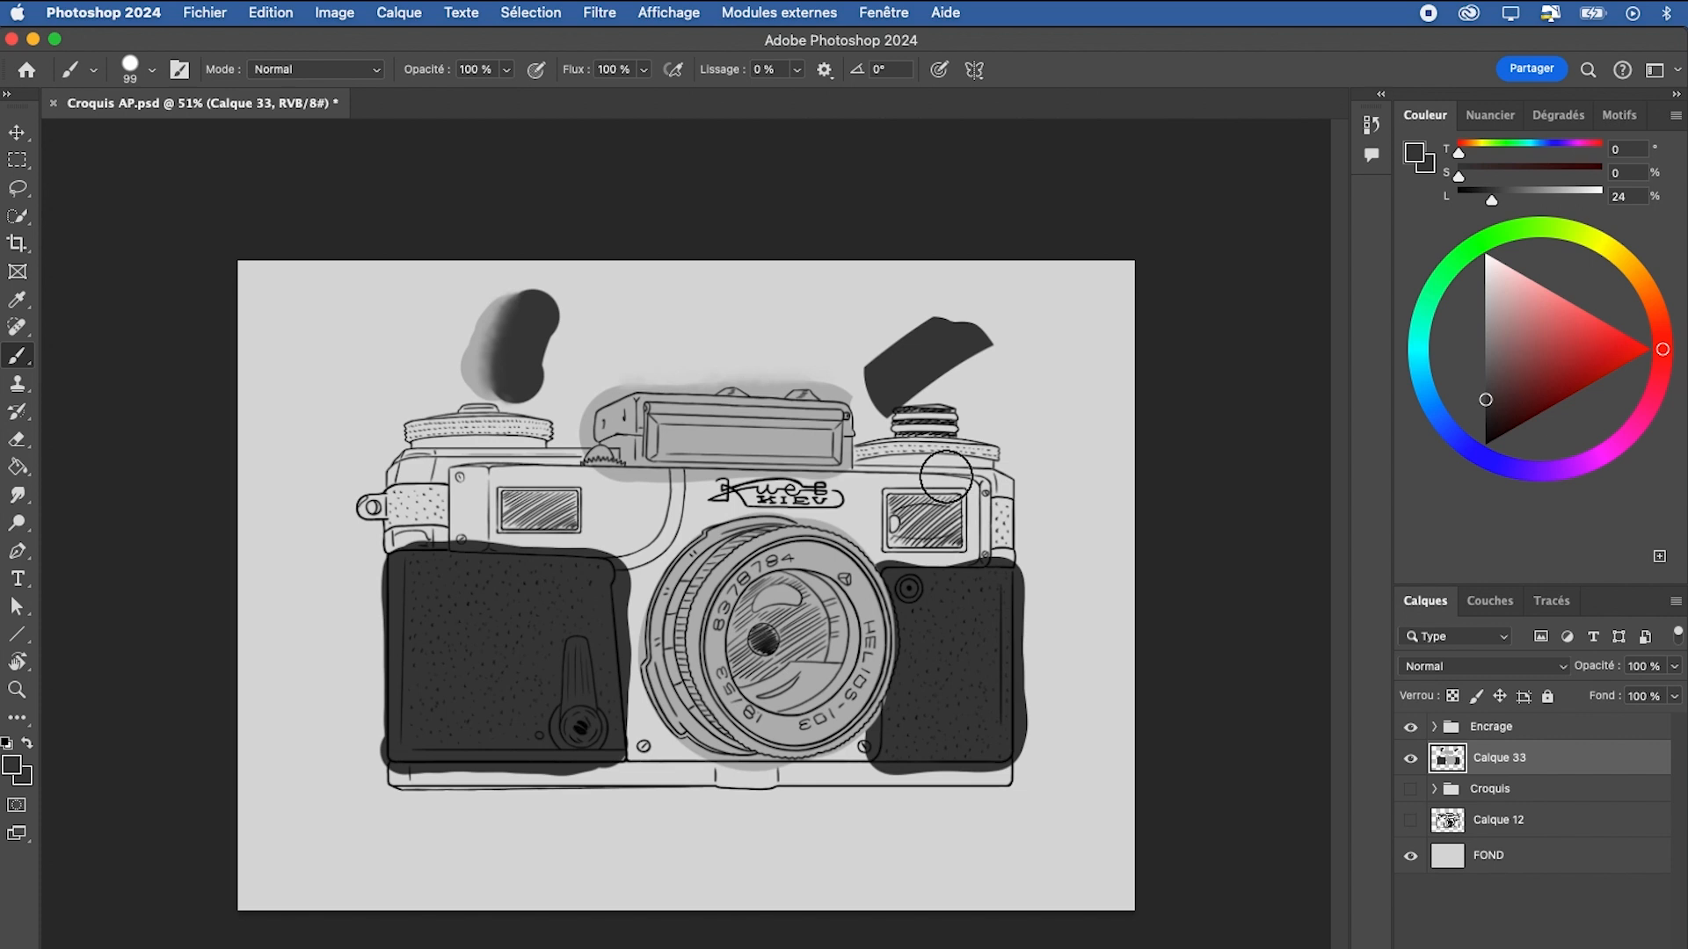
Examine the name and capture options for creating a new workspace, and cancel without saving
{"action": "left_click", "coordinate": [884, 12]}
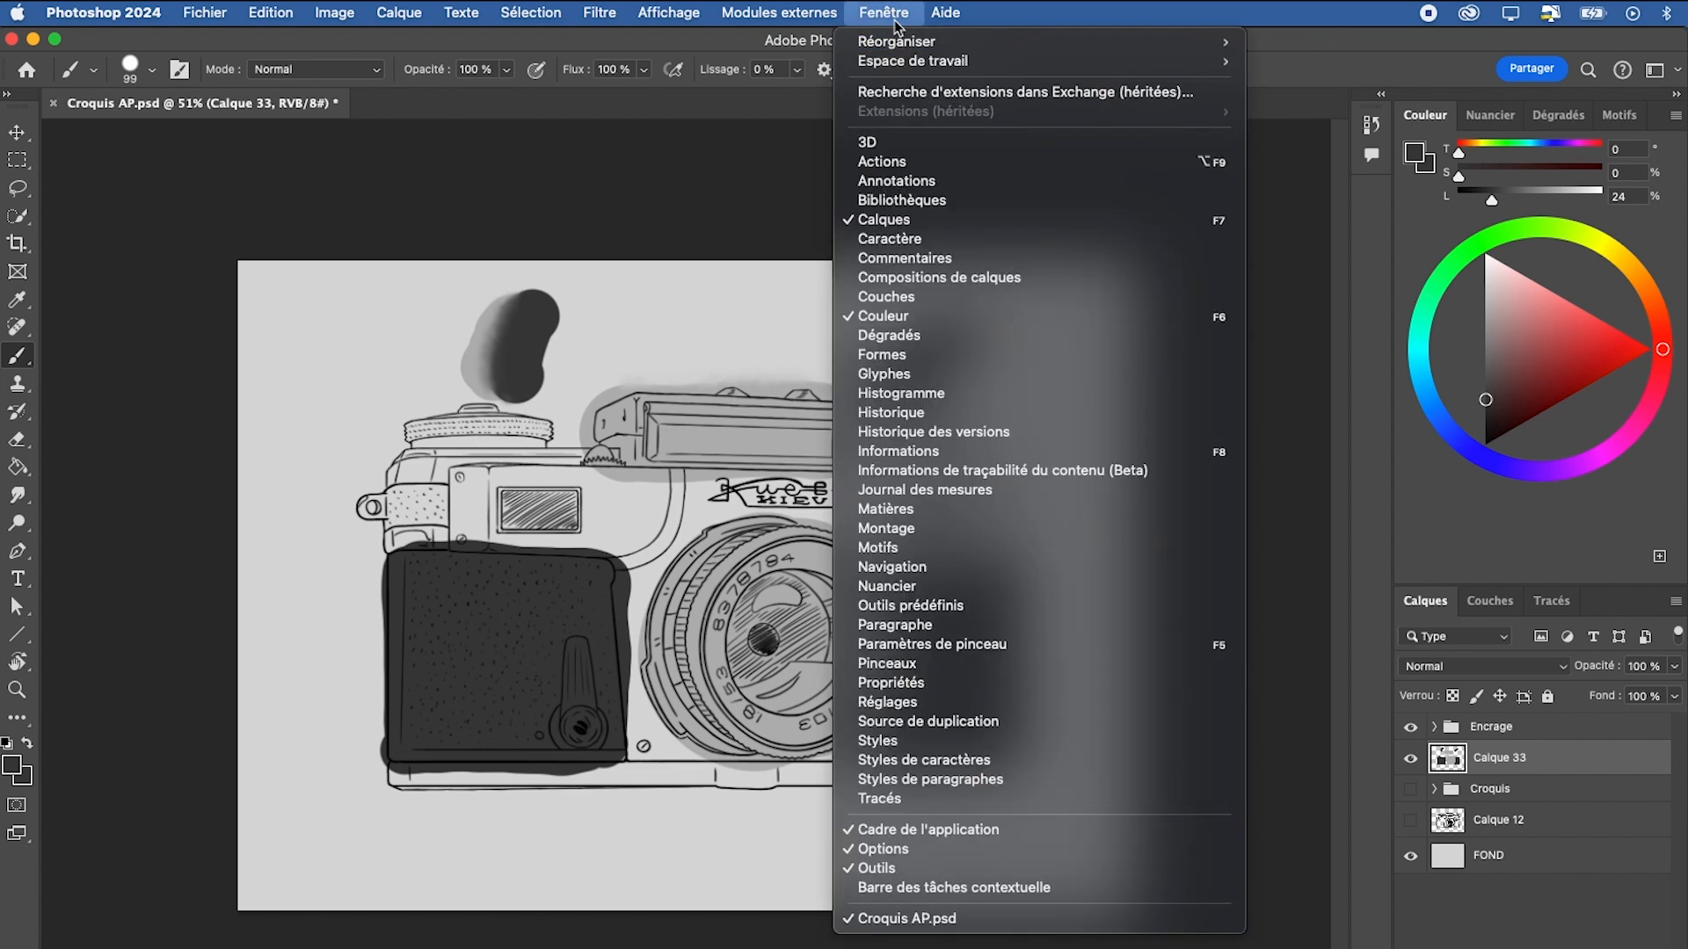
{"action": "mouse_move", "coordinate": [967, 61]}
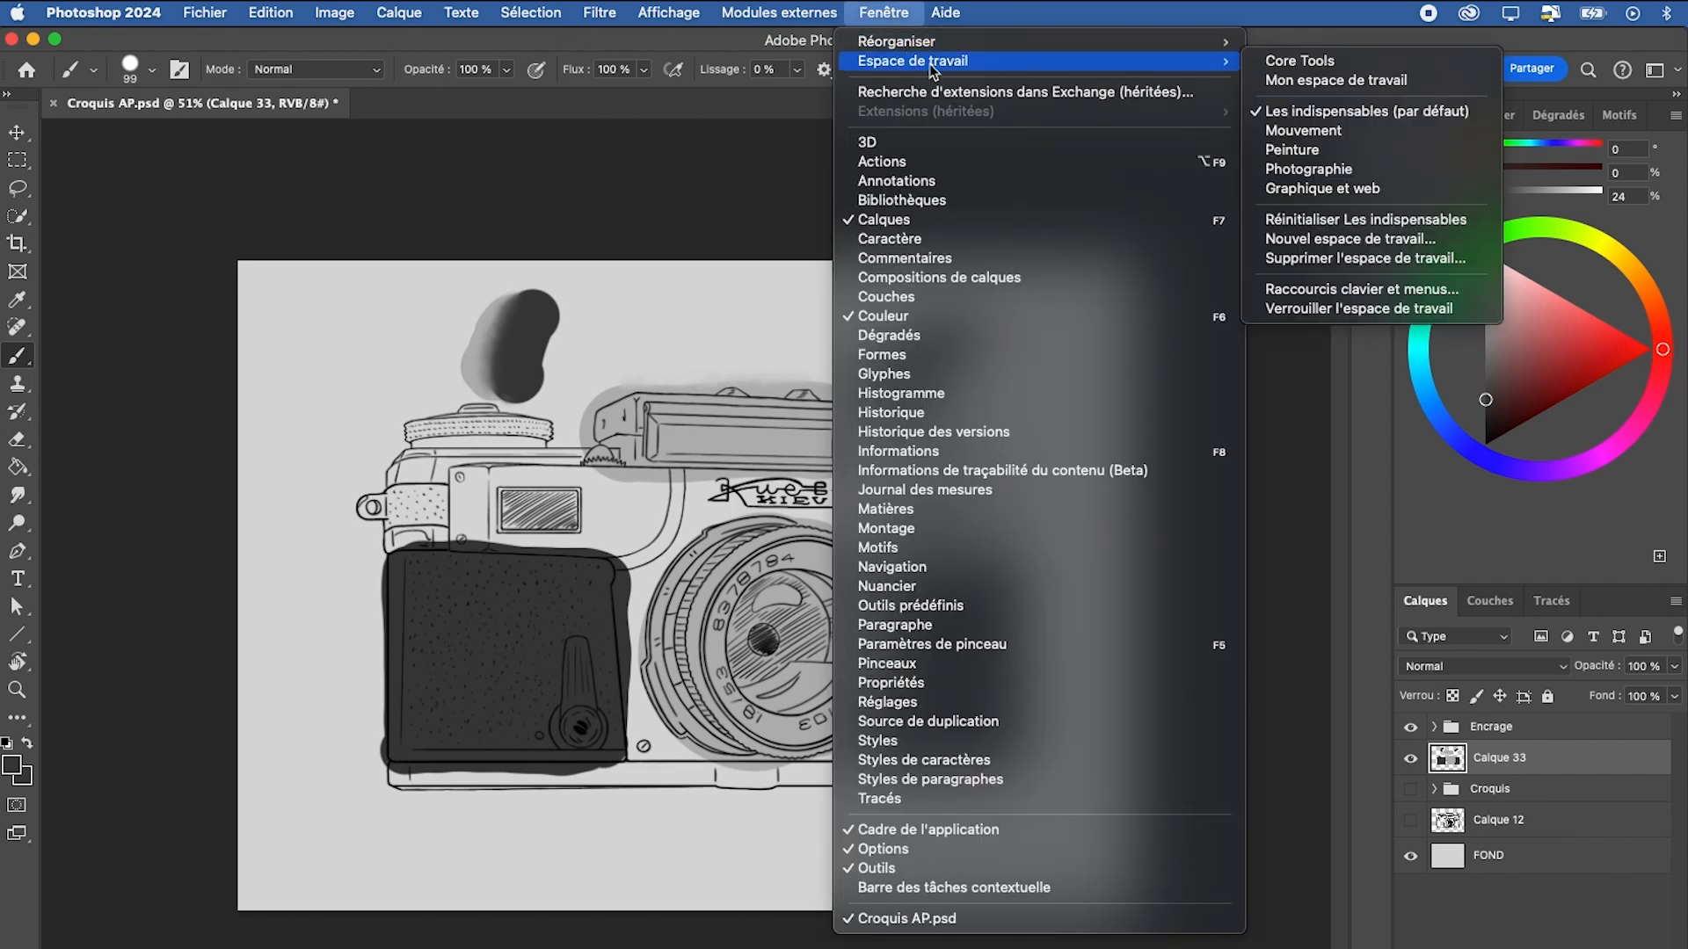
{"action": "left_click", "coordinate": [1377, 239]}
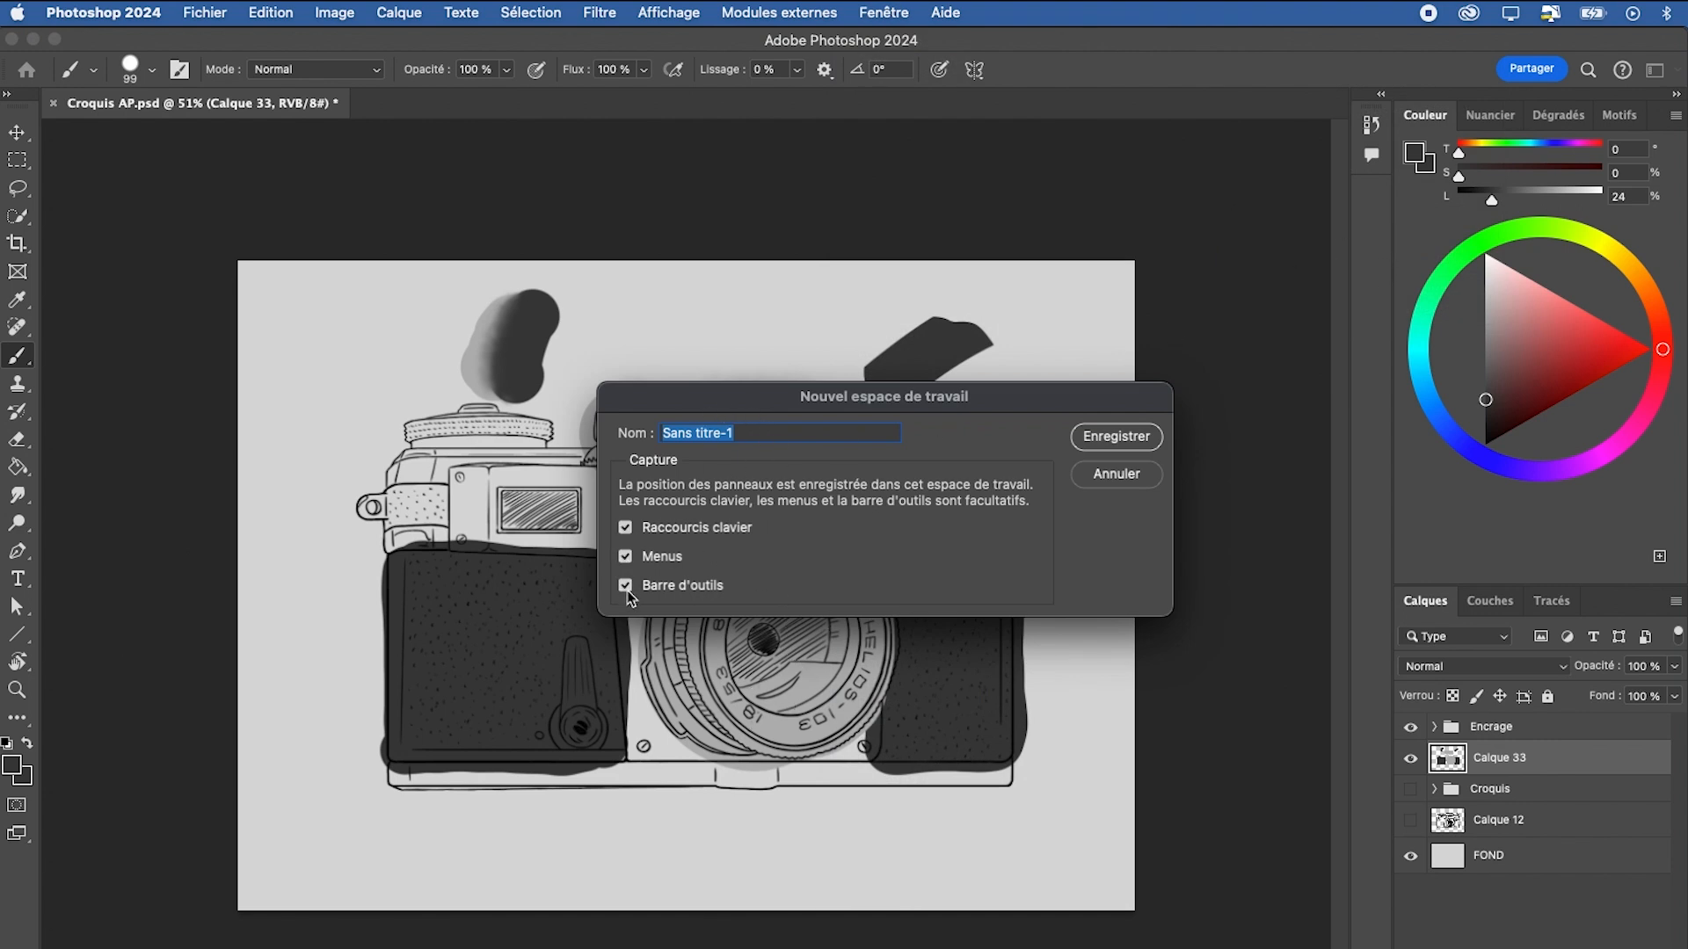
{"action": "key", "text": "Escape"}
{"action": "left_click", "coordinate": [883, 12]}
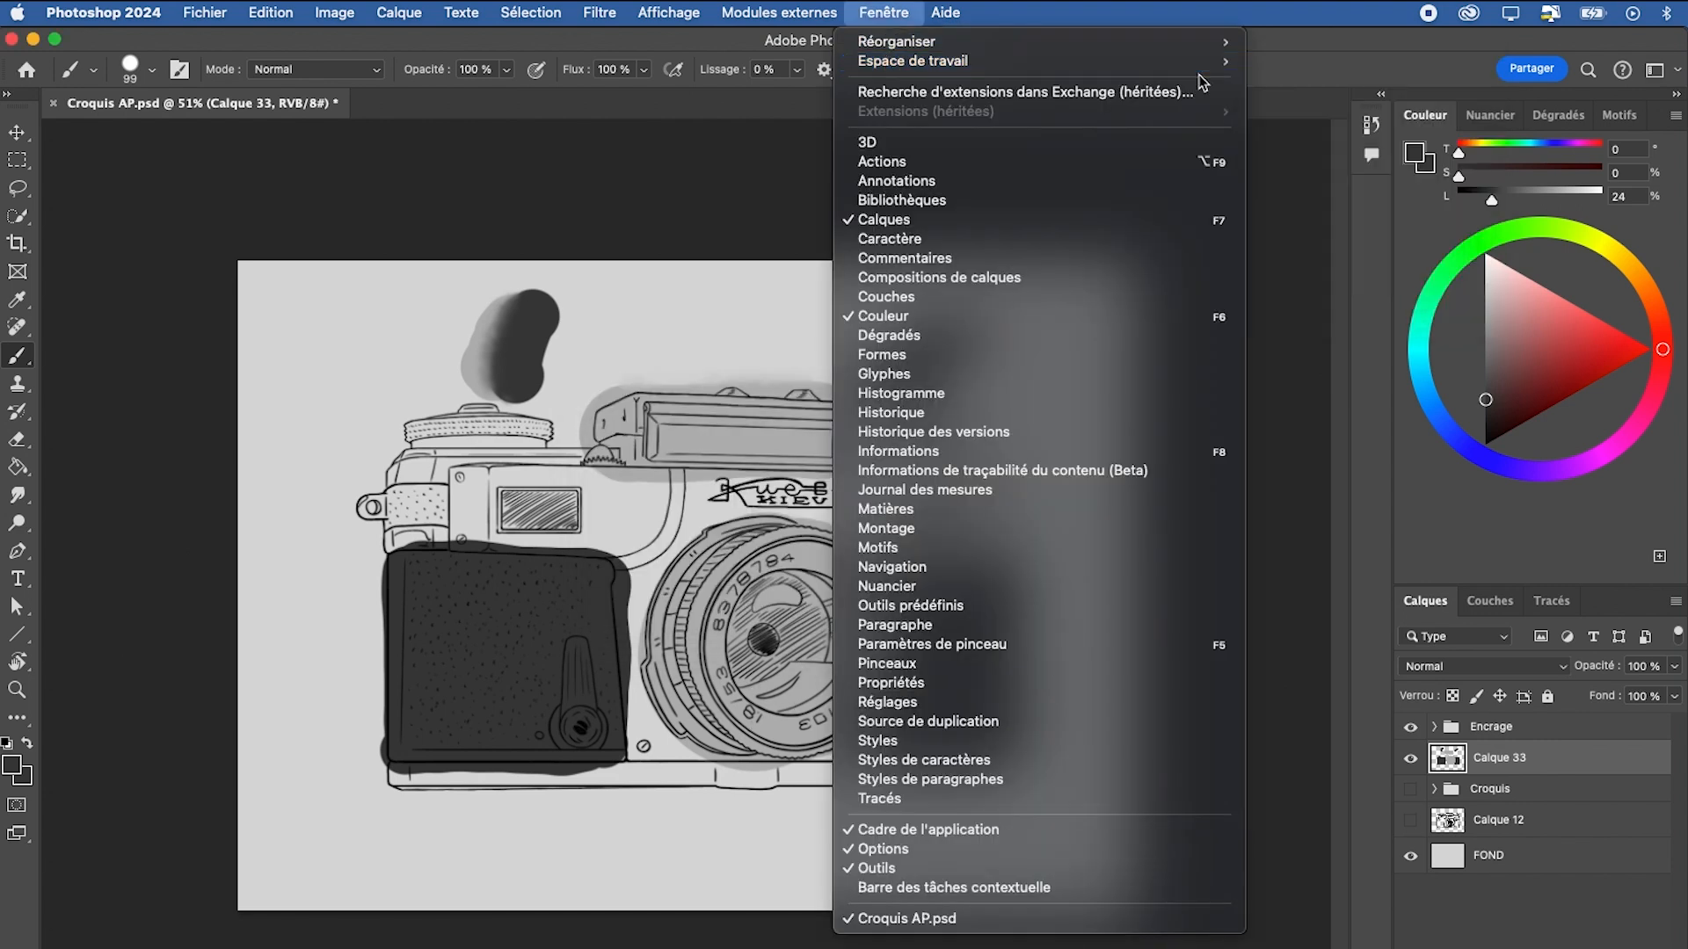
{"action": "mouse_move", "coordinate": [1214, 66]}
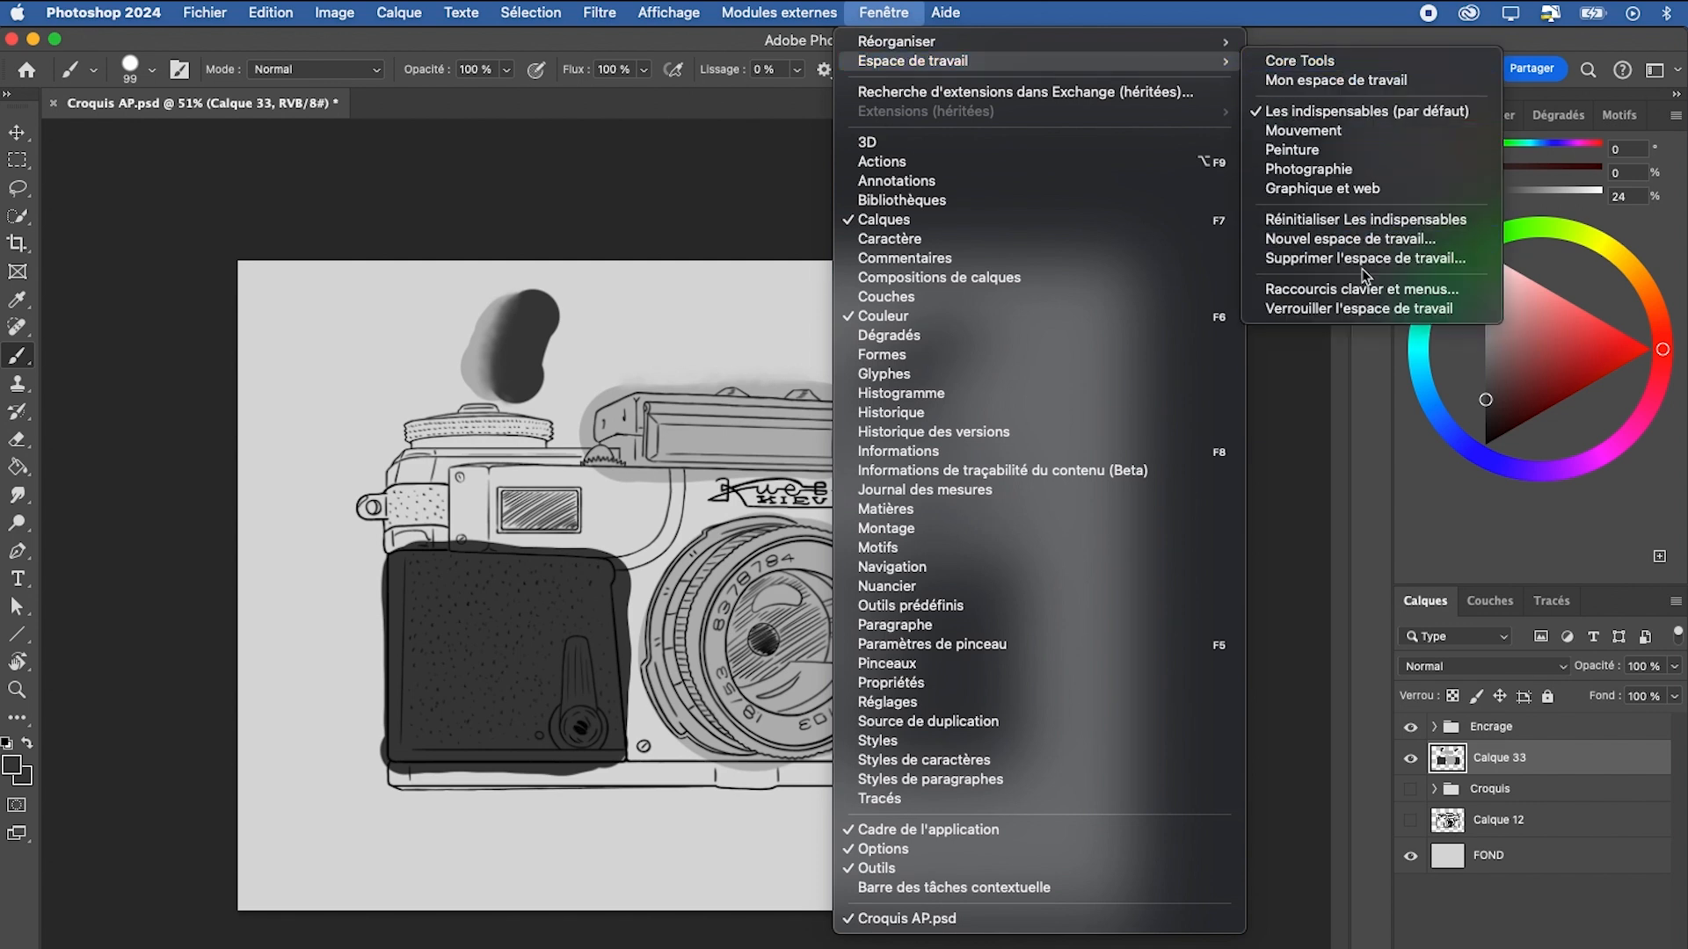
{"action": "left_click", "coordinate": [888, 14]}
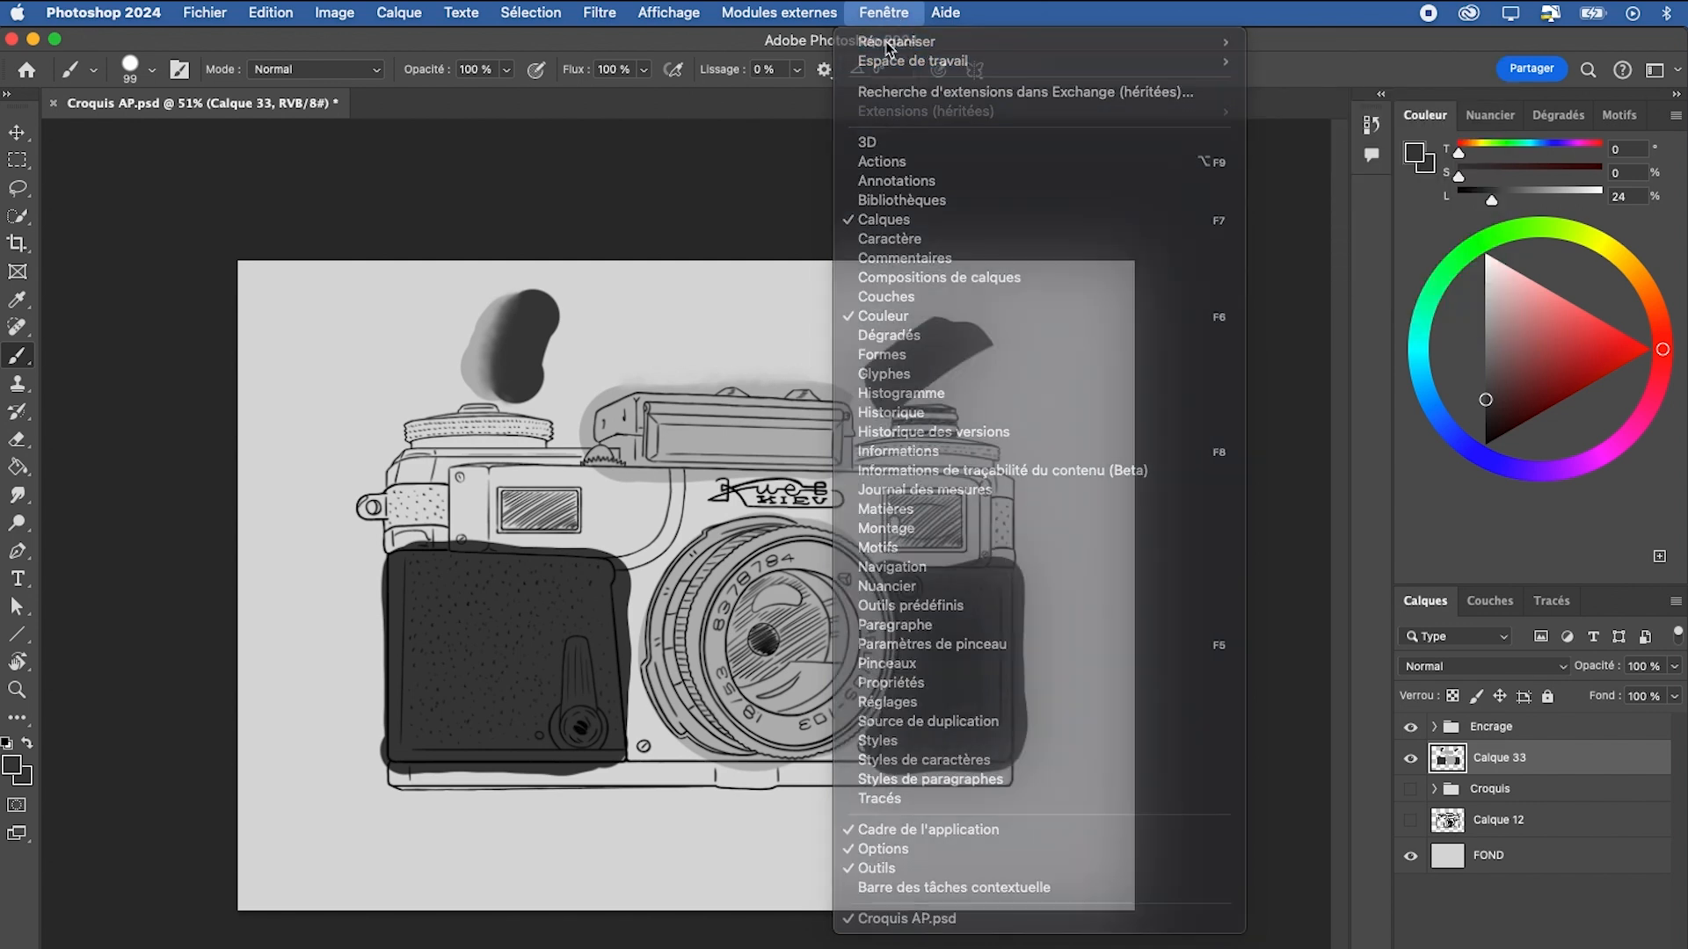
{"action": "scroll", "coordinate": [1000, 630], "scroll_direction": "down", "scroll_amount": 3}
{"action": "key", "text": "super+space"}
{"action": "left_click_drag", "start_coordinate": [900, 641], "coordinate": [933, 651]}
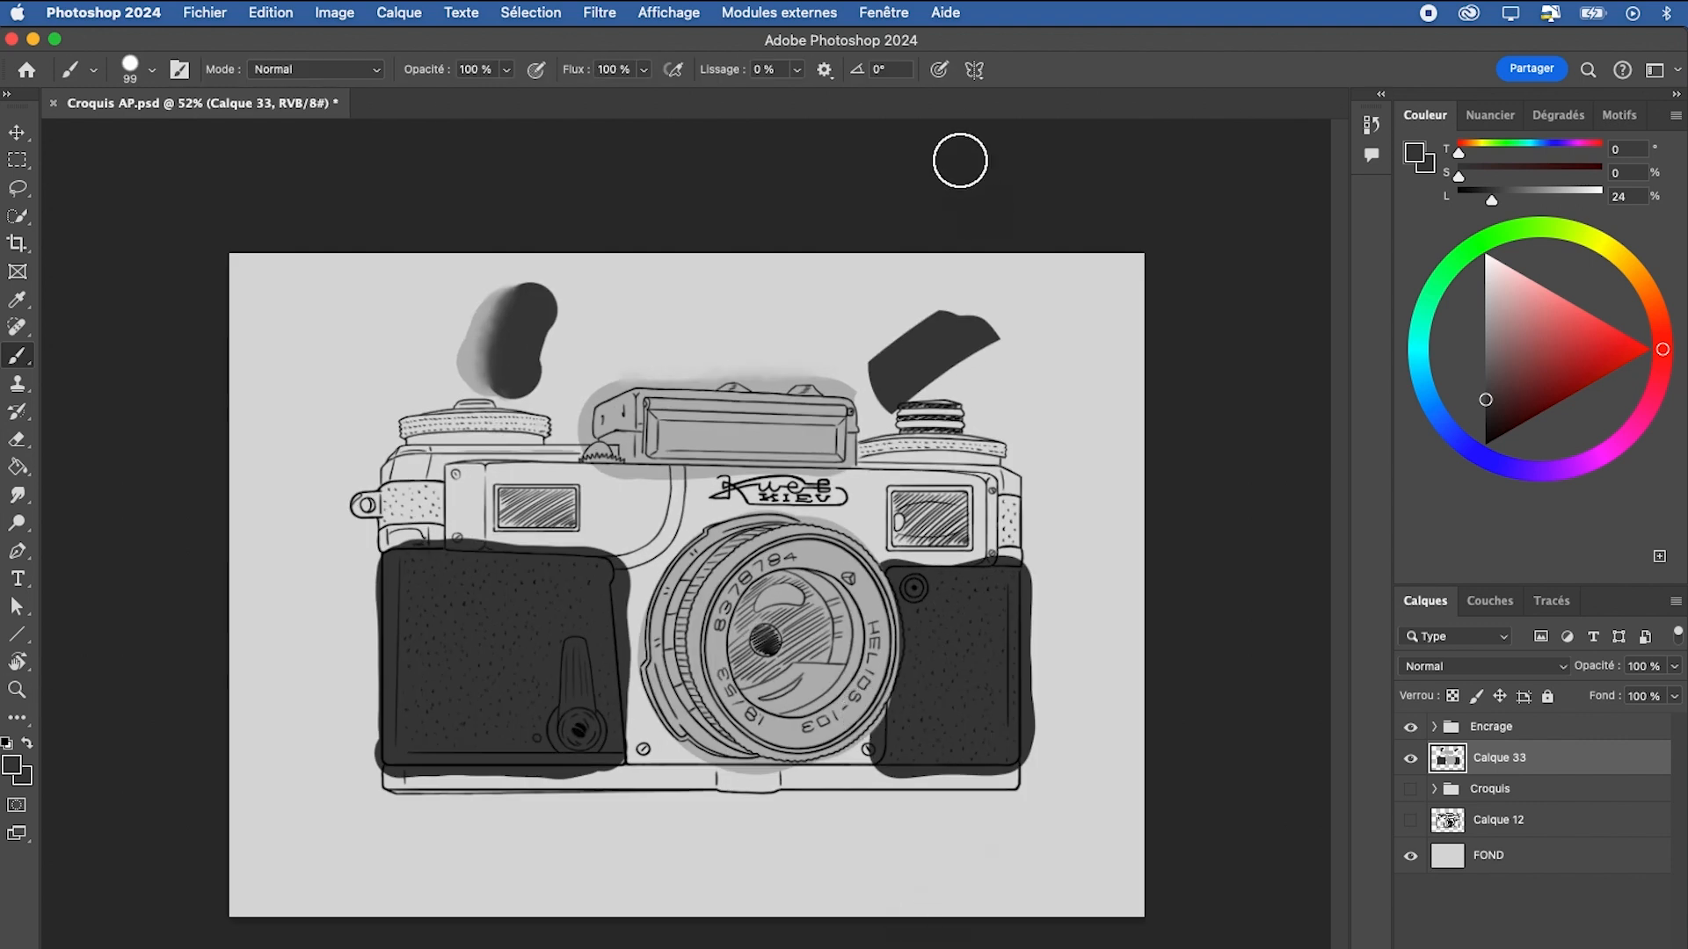
Switch to the custom workspace "Mon espace de travail"
{"action": "left_click", "coordinate": [883, 12]}
{"action": "mouse_move", "coordinate": [1226, 61]}
{"action": "left_click", "coordinate": [888, 12]}
{"action": "mouse_move", "coordinate": [895, 62]}
{"action": "left_click", "coordinate": [1364, 79]}
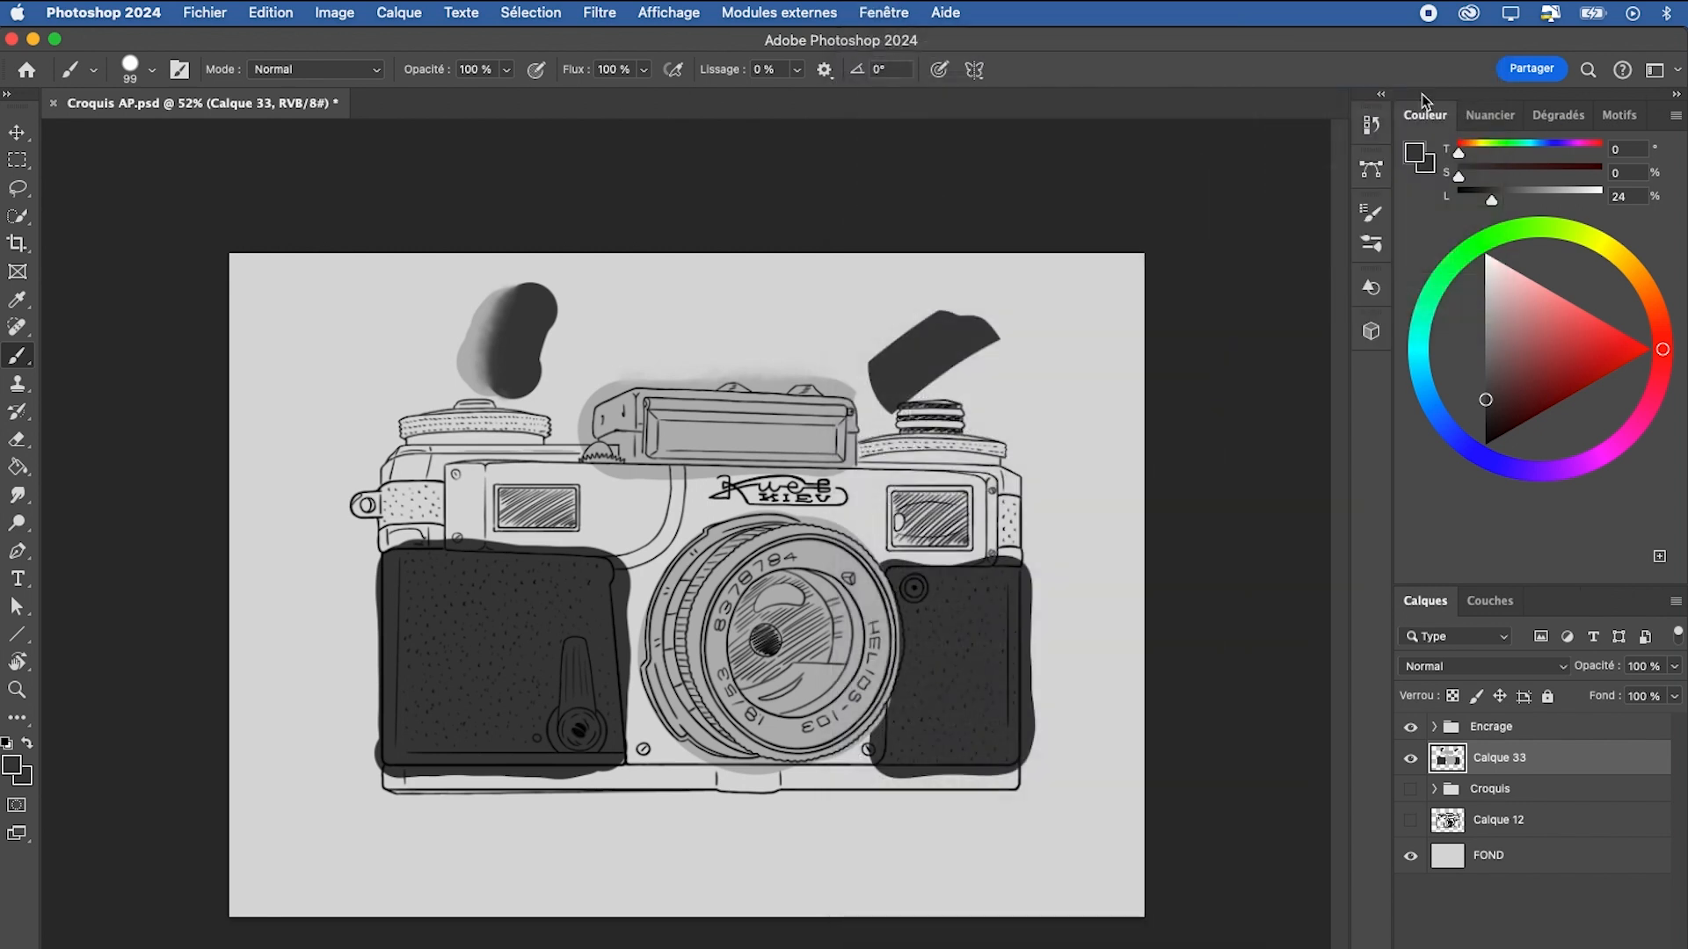
Open the document history and revert to the second Doigt (Smudge) state after the last listed brush stroke
{"action": "left_click", "coordinate": [1371, 134]}
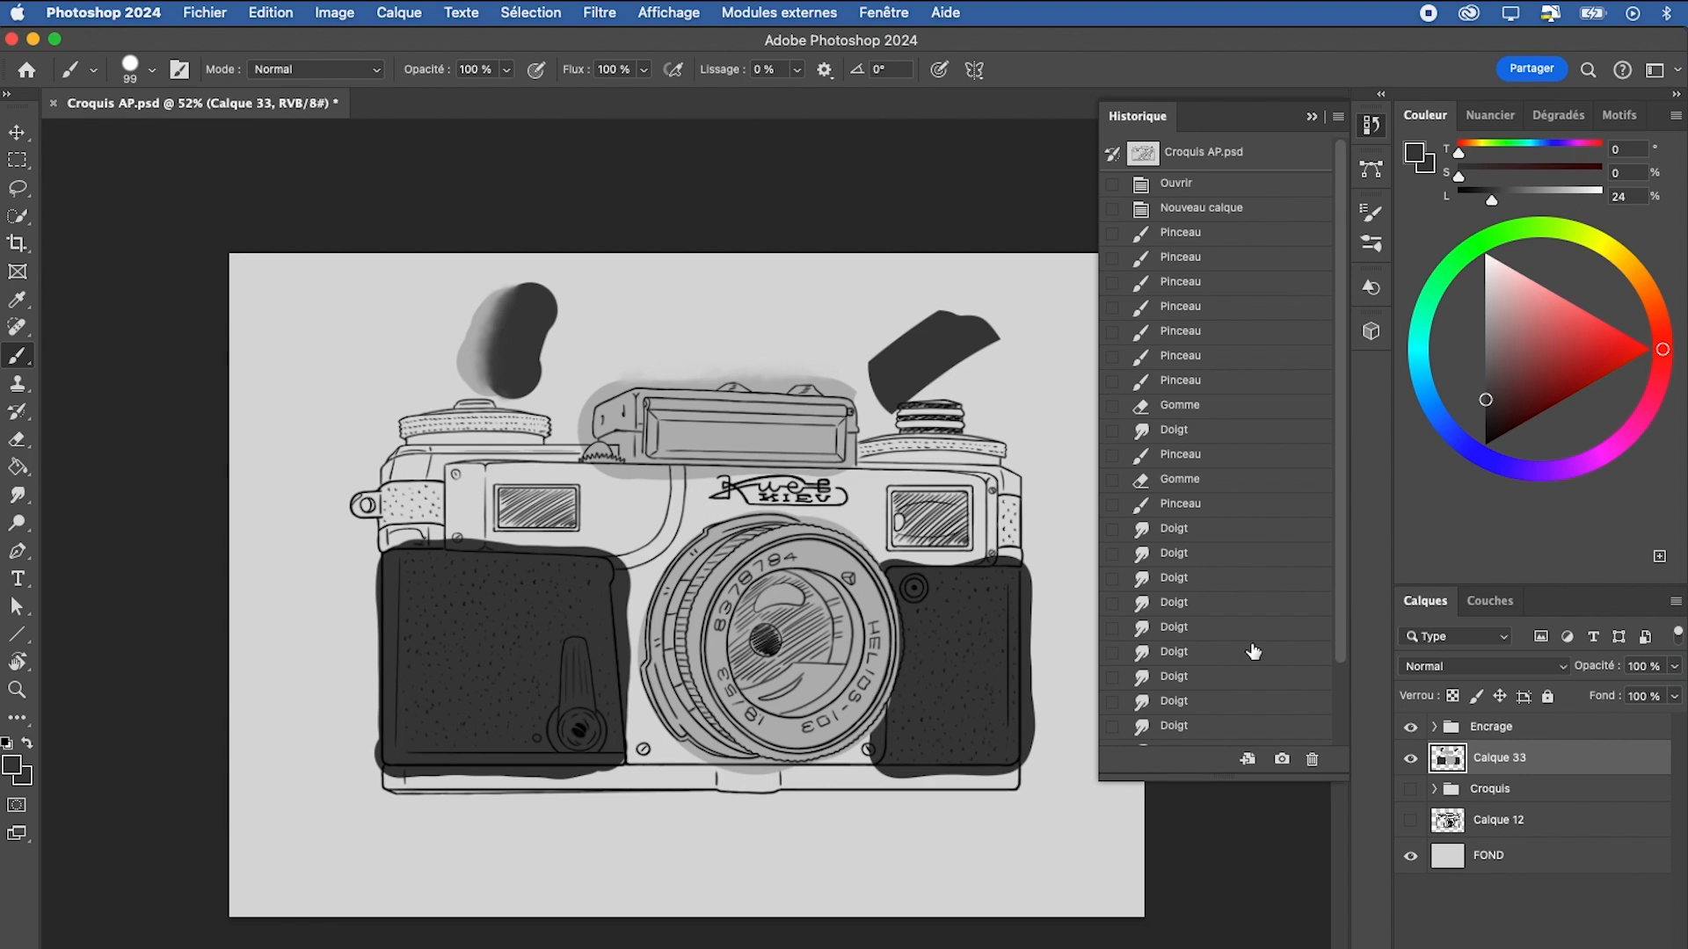
{"action": "left_click", "coordinate": [1222, 558]}
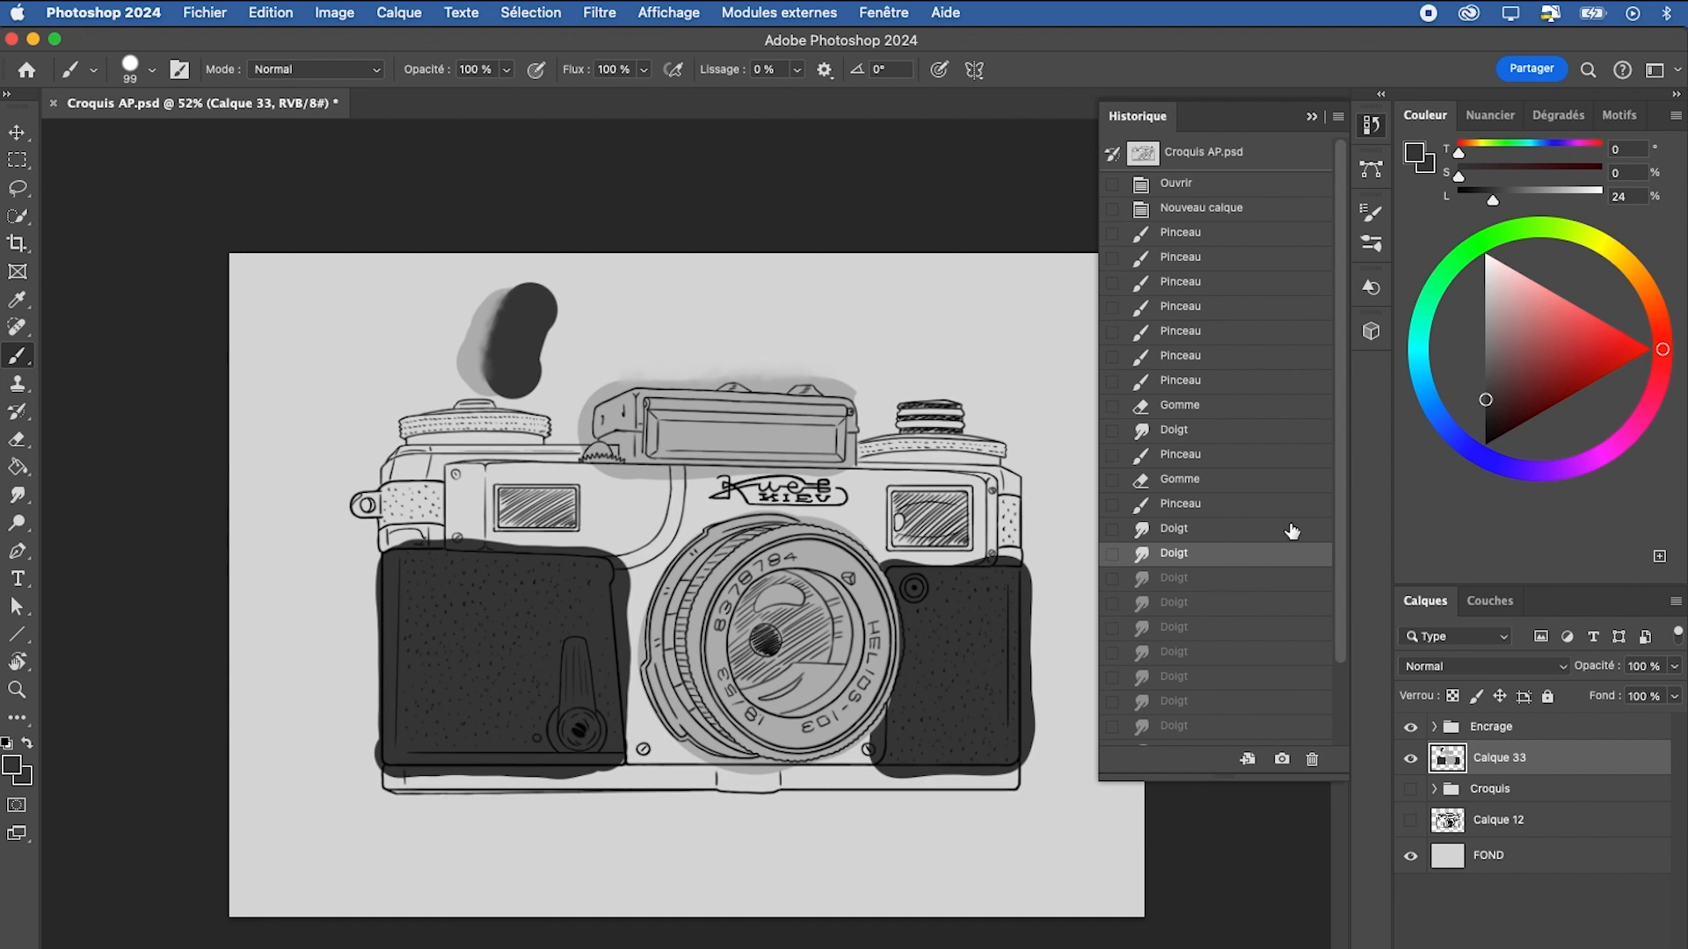
Revert the history to the Pinceau state before the first Gomme, to the Lasso state, and restore the final Pinceau state
{"action": "left_click", "coordinate": [1249, 387]}
{"action": "scroll", "coordinate": [1229, 681], "scroll_direction": "down", "scroll_amount": 3}
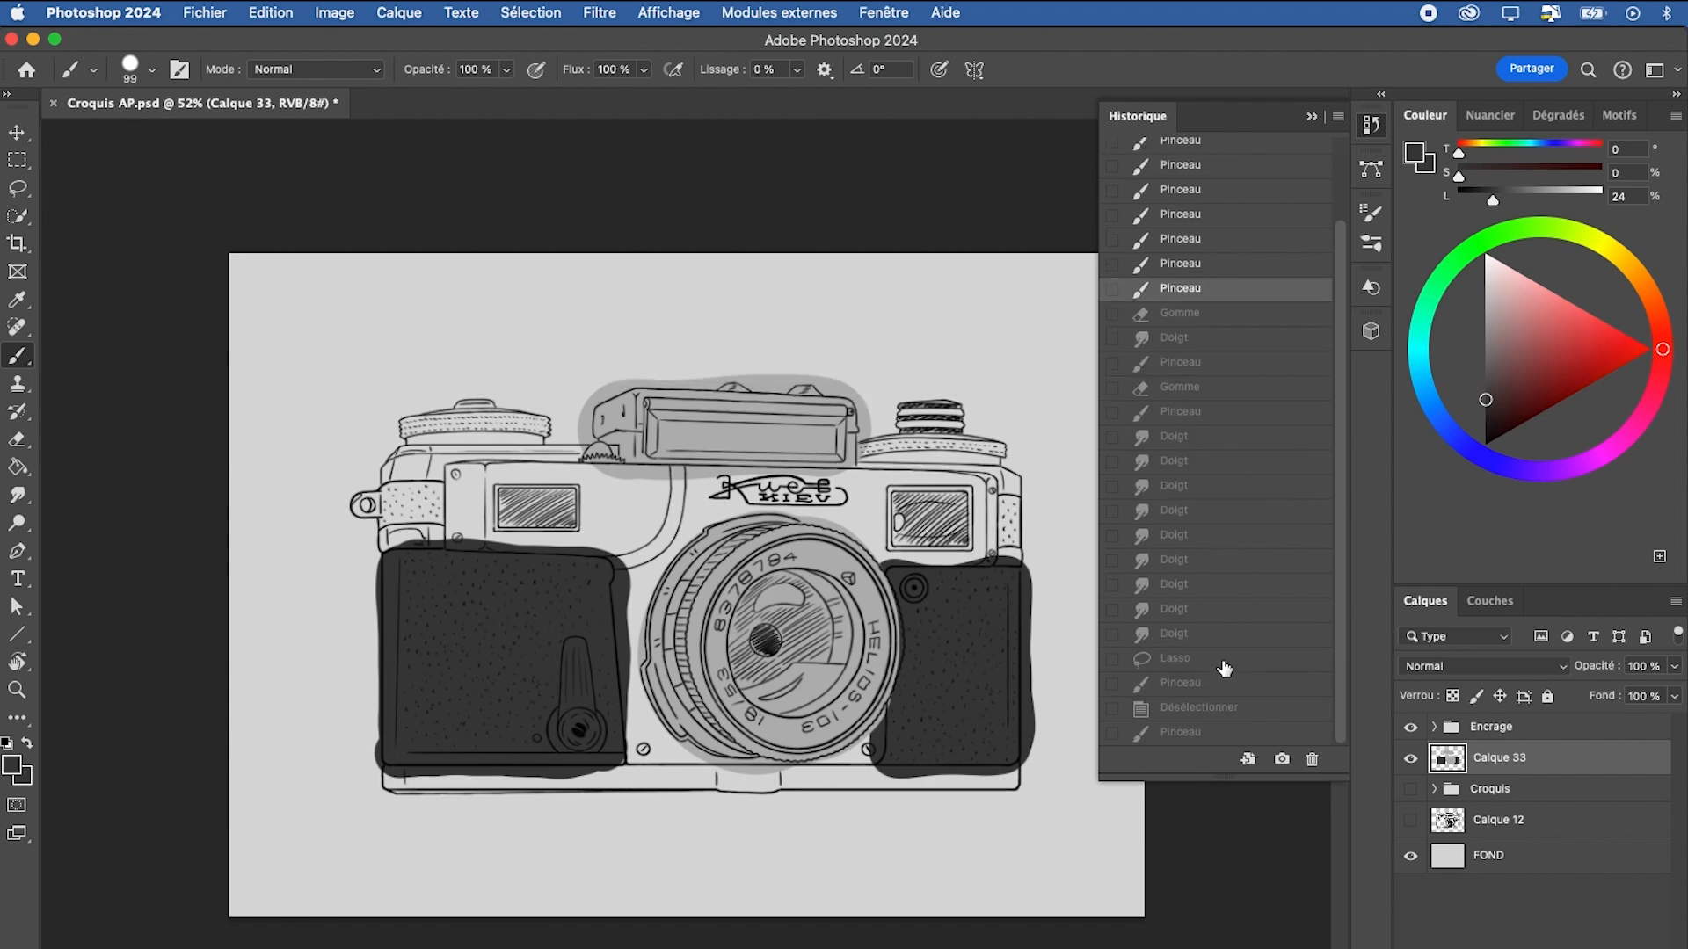
{"action": "left_click", "coordinate": [1225, 669]}
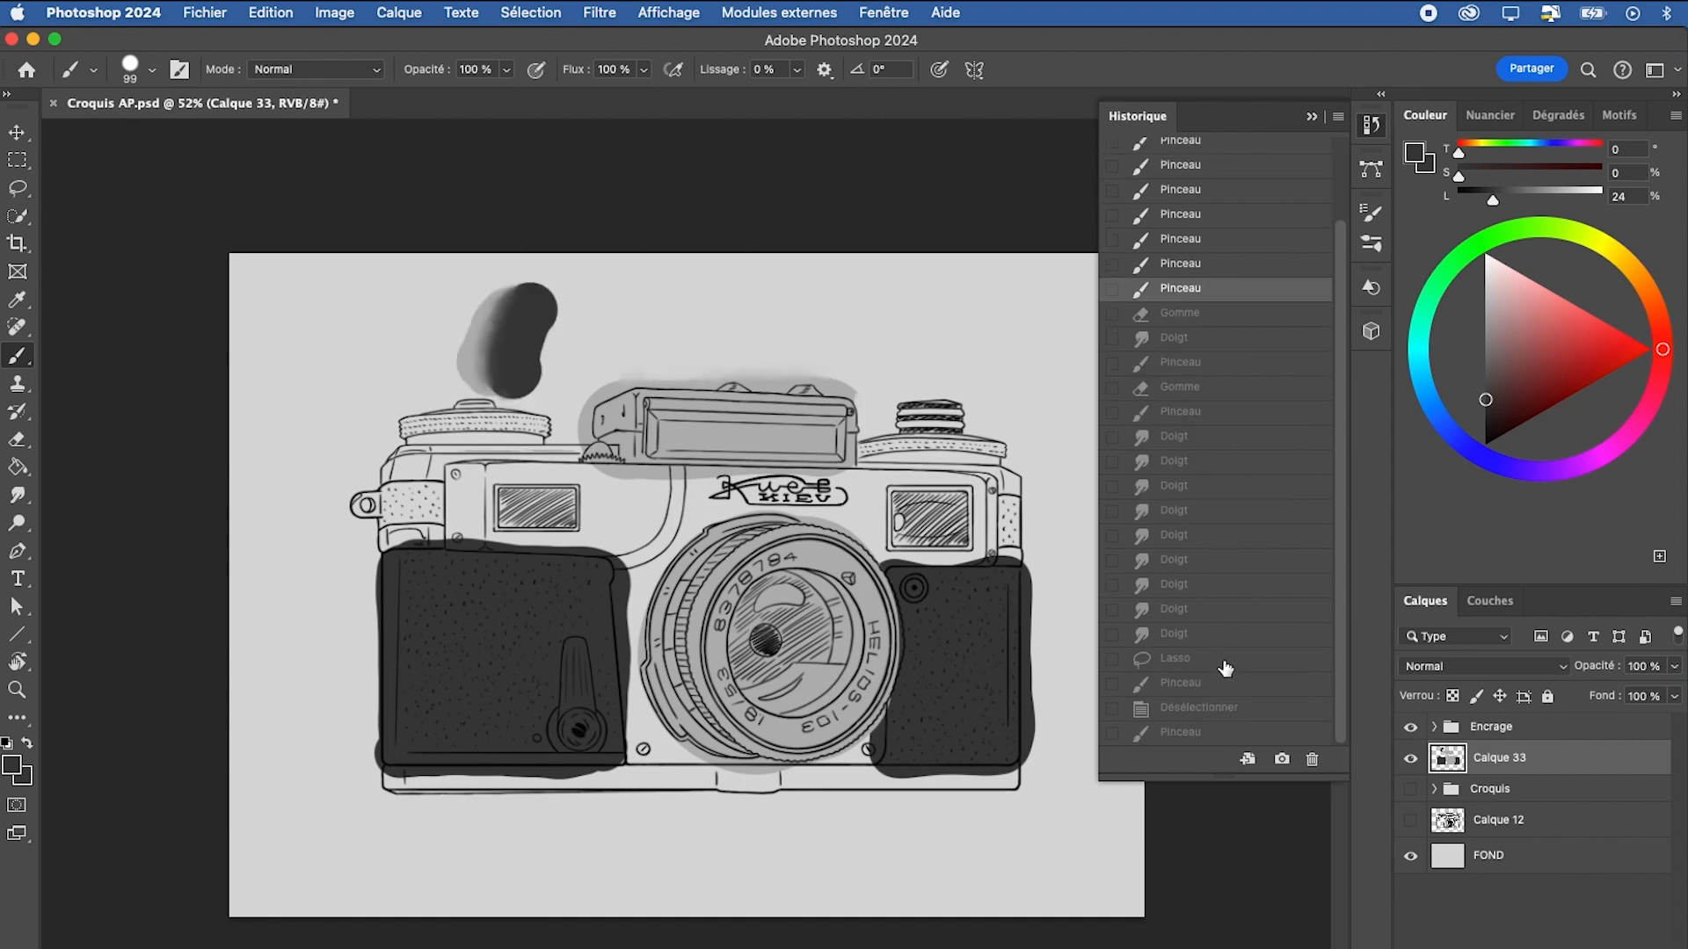
{"action": "left_click", "coordinate": [1213, 737]}
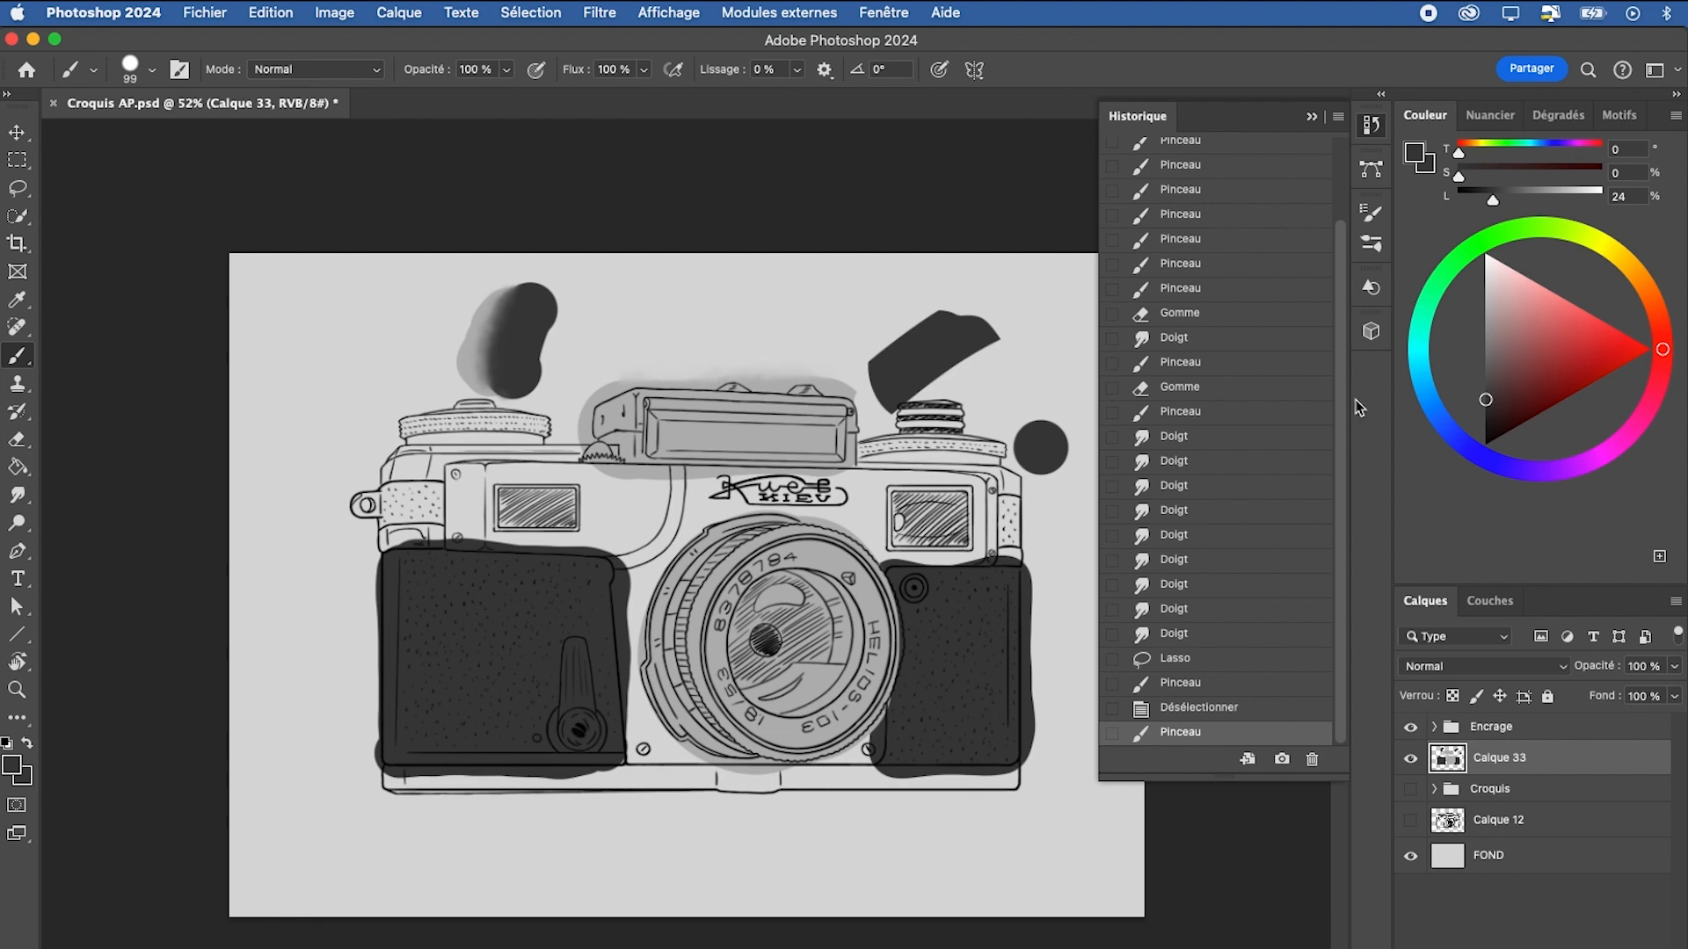
Close the document history, reopen it briefly to look through its states, and close it again
{"action": "left_click", "coordinate": [1371, 125]}
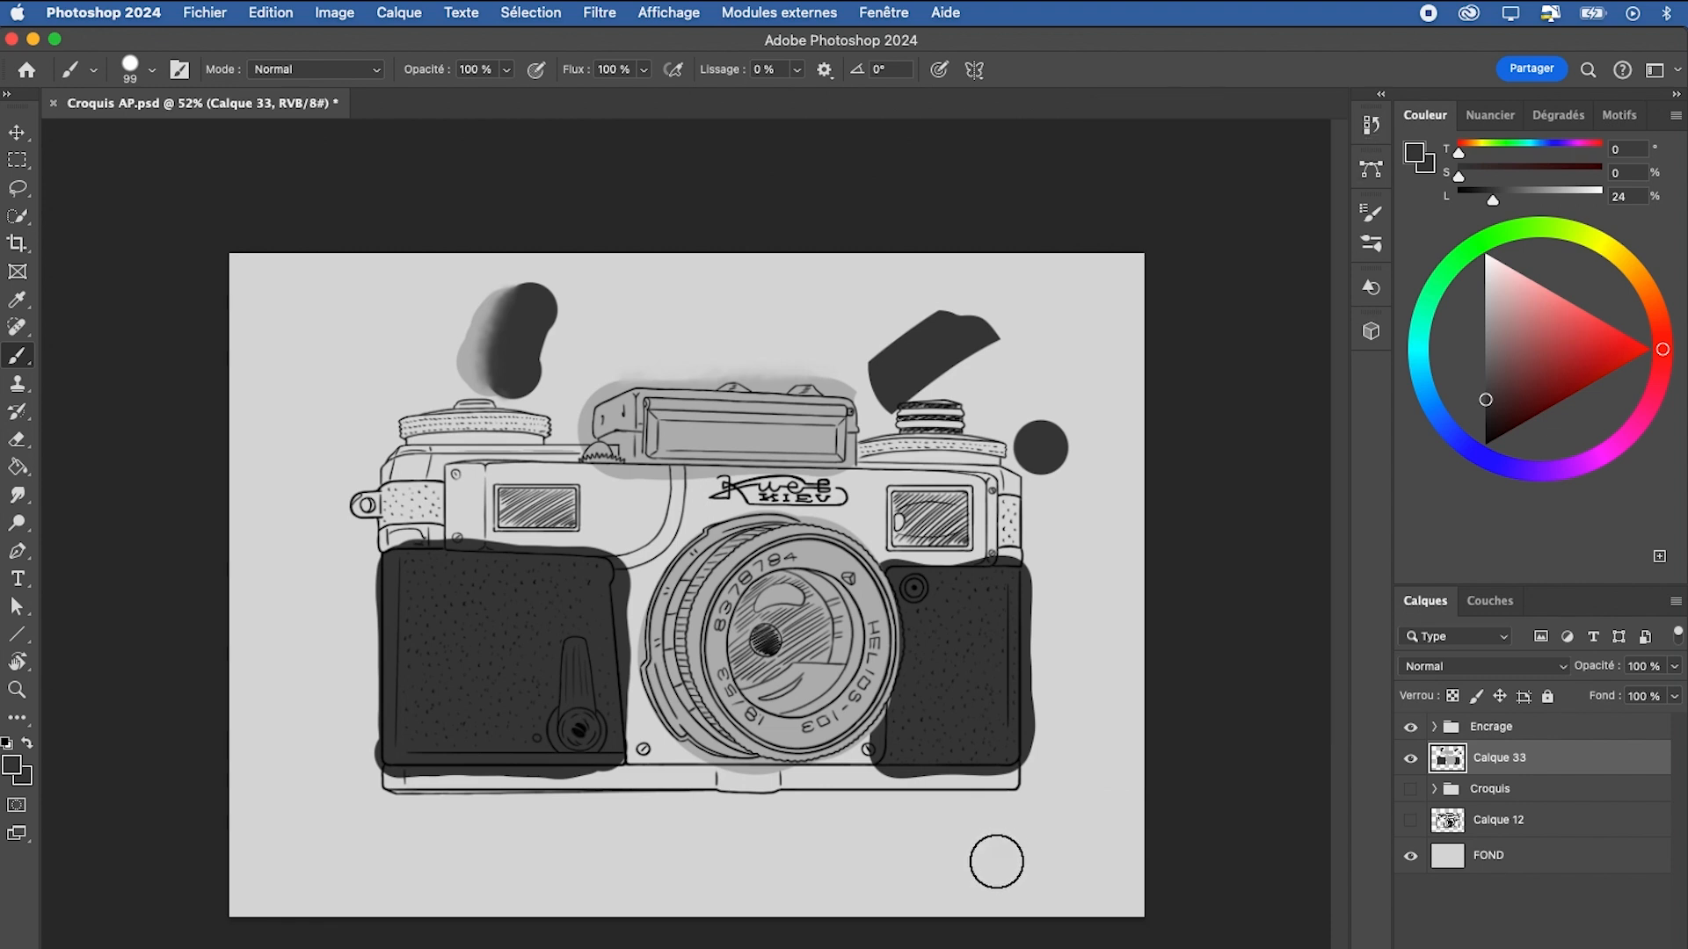
{"action": "left_click", "coordinate": [1371, 125]}
{"action": "left_click_drag", "start_coordinate": [1340, 313], "coordinate": [1352, 462]}
{"action": "left_click", "coordinate": [1376, 127]}
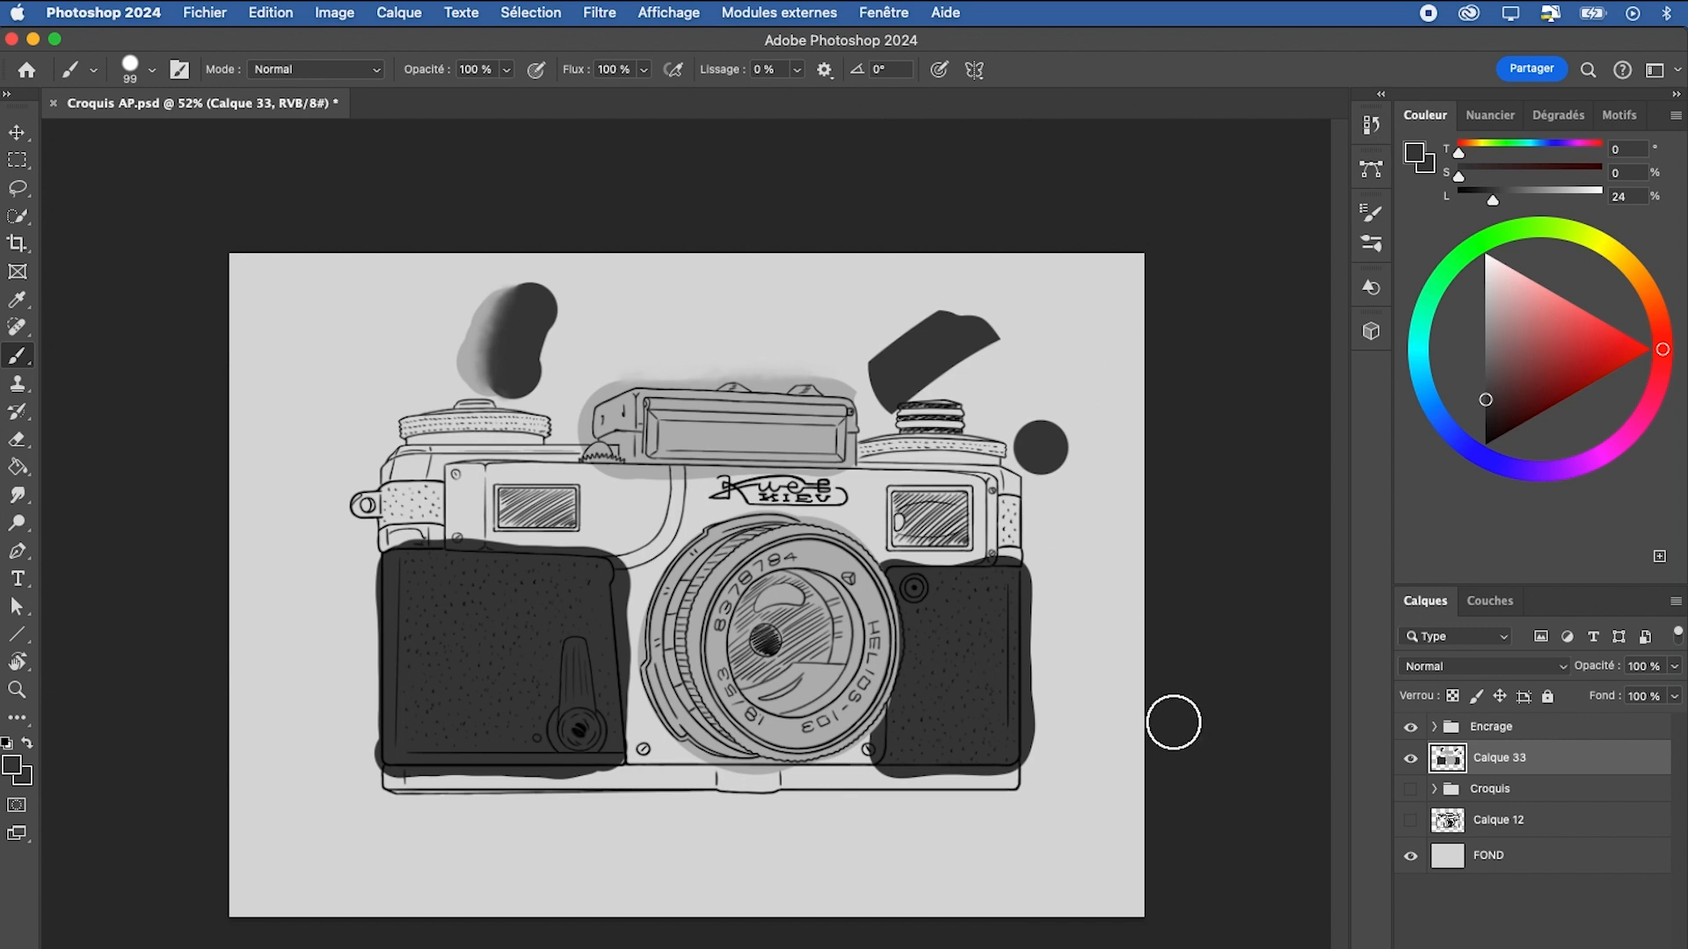
Examine the history states setting in the Performances preferences and leave the preferences
{"action": "left_click", "coordinate": [148, 18]}
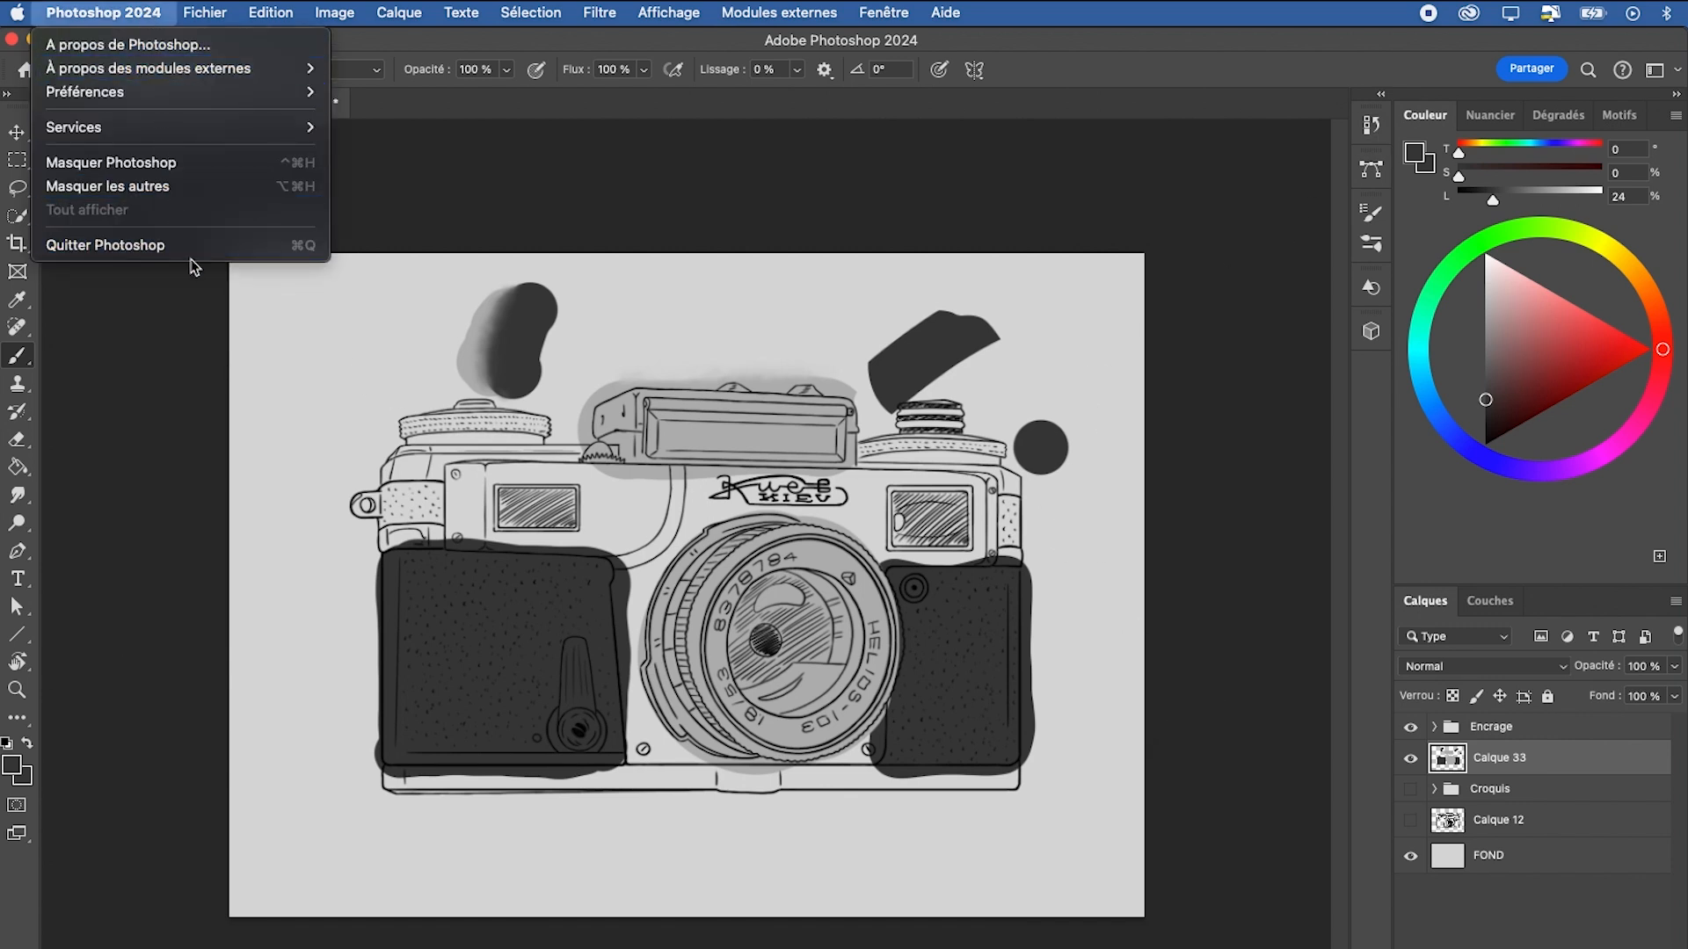
{"action": "mouse_move", "coordinate": [239, 95]}
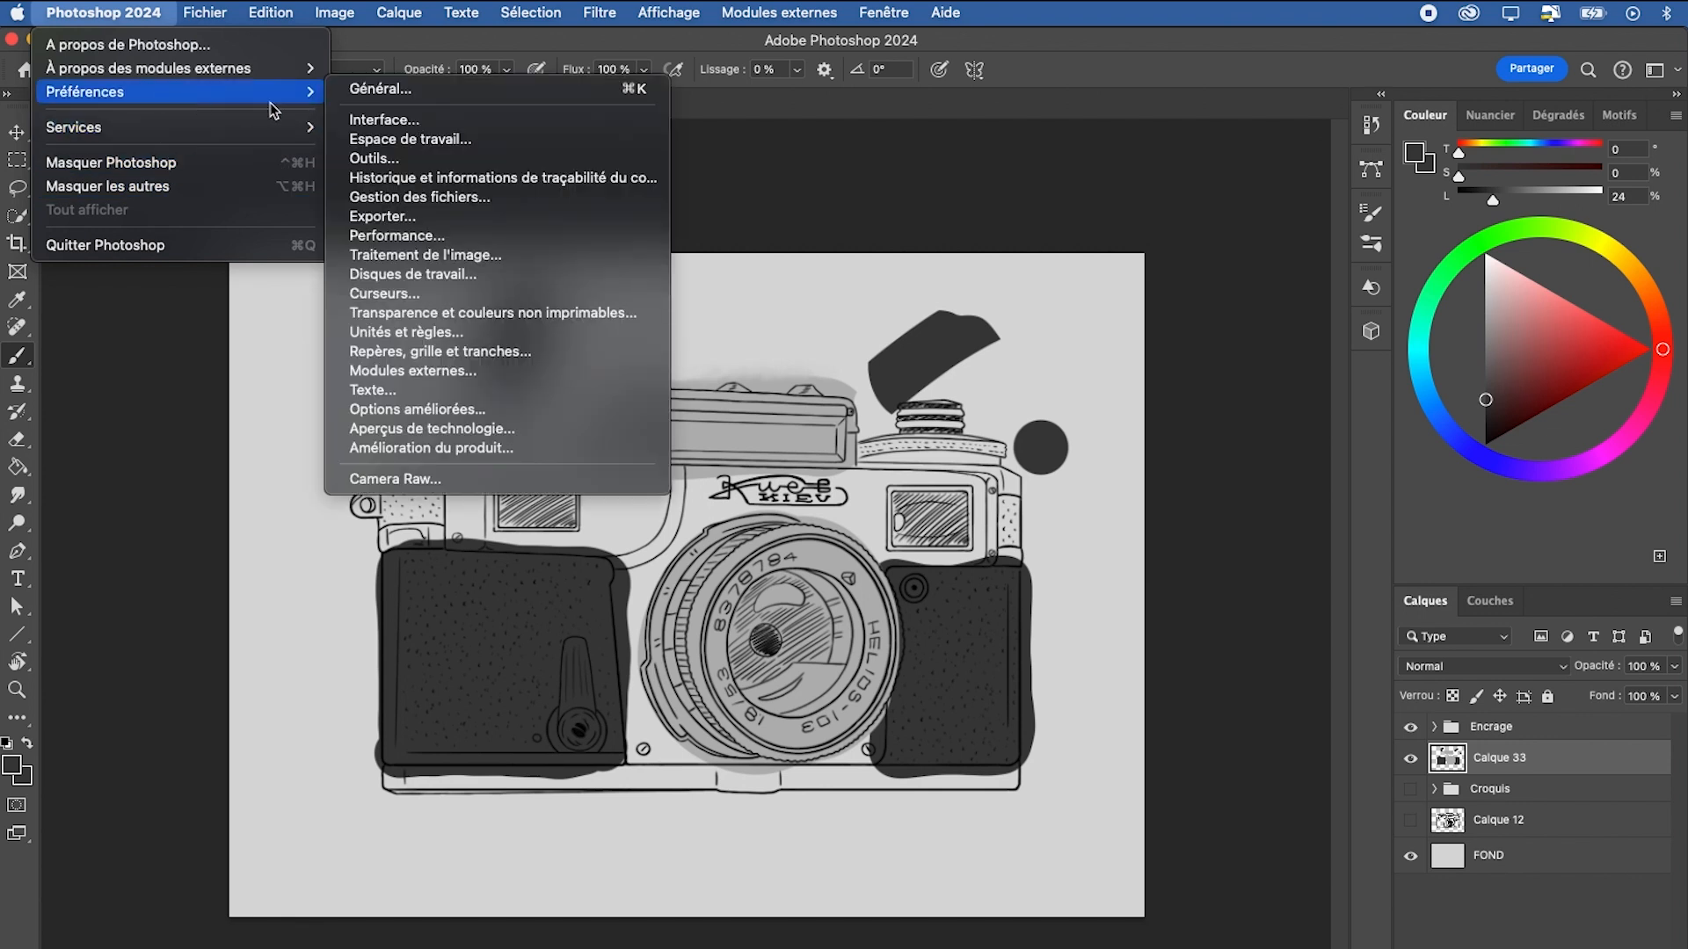
{"action": "left_click", "coordinate": [457, 238]}
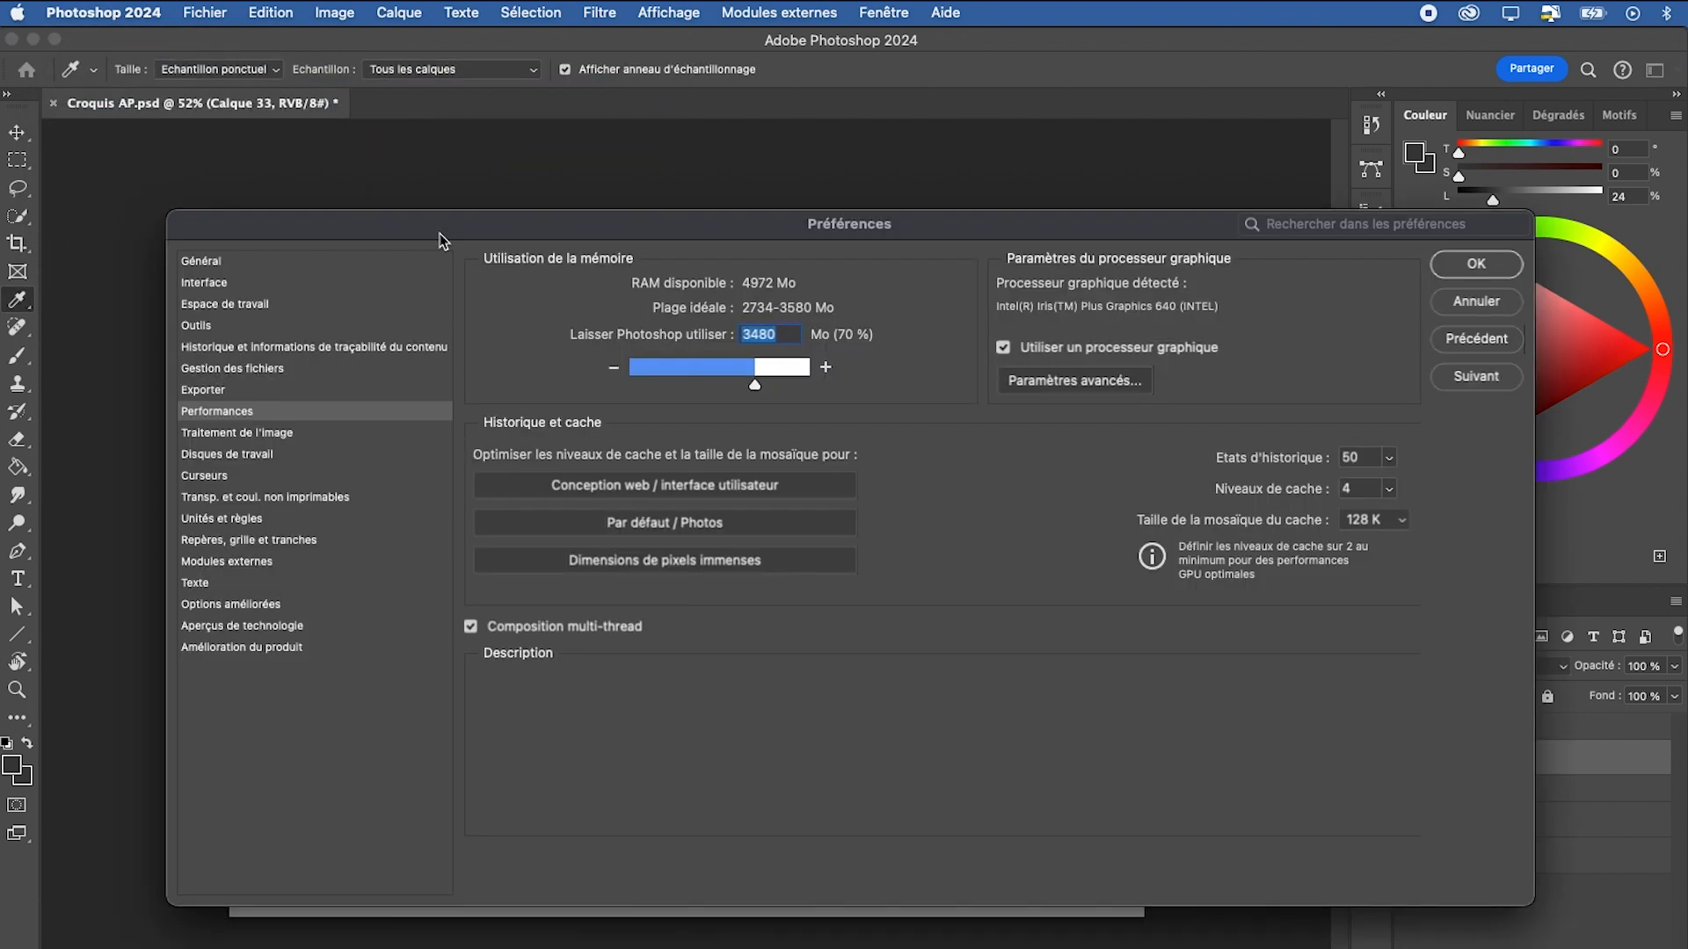
{"action": "left_click", "coordinate": [1369, 491]}
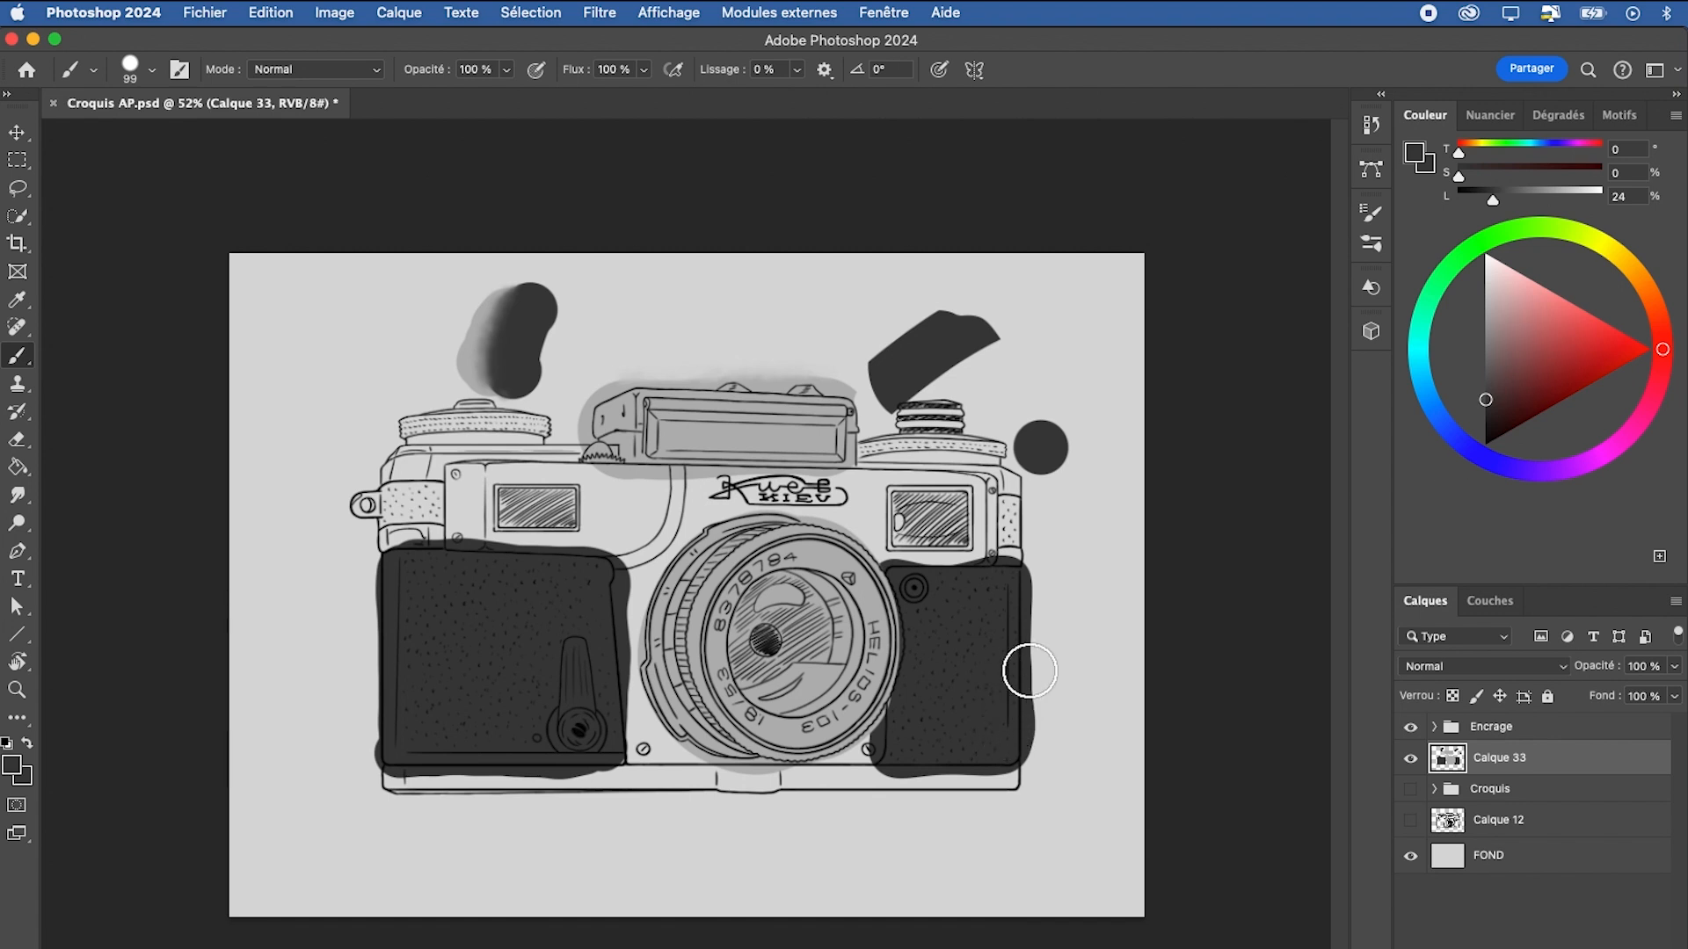
Look through the brush presets in the Mes brushs group, and undo the stray dab made on leaving them
{"action": "right_click", "coordinate": [361, 286]}
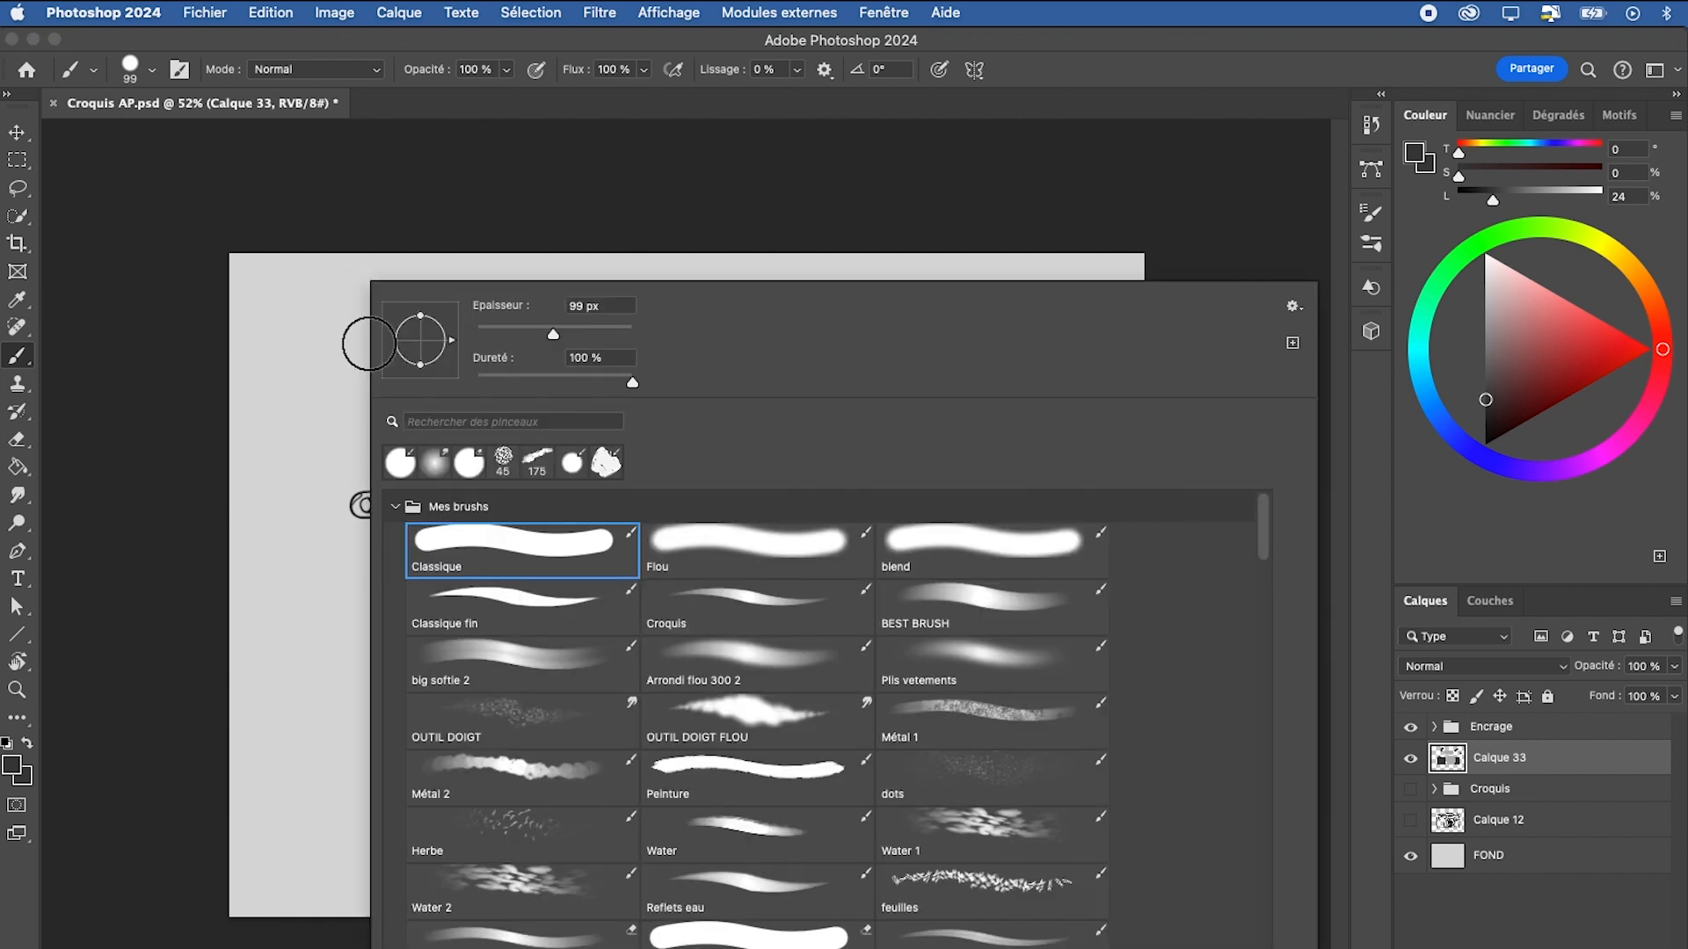
{"action": "left_click_drag", "start_coordinate": [1266, 522], "coordinate": [1288, 859]}
{"action": "scroll", "coordinate": [1287, 901], "scroll_direction": "down", "scroll_amount": 15}
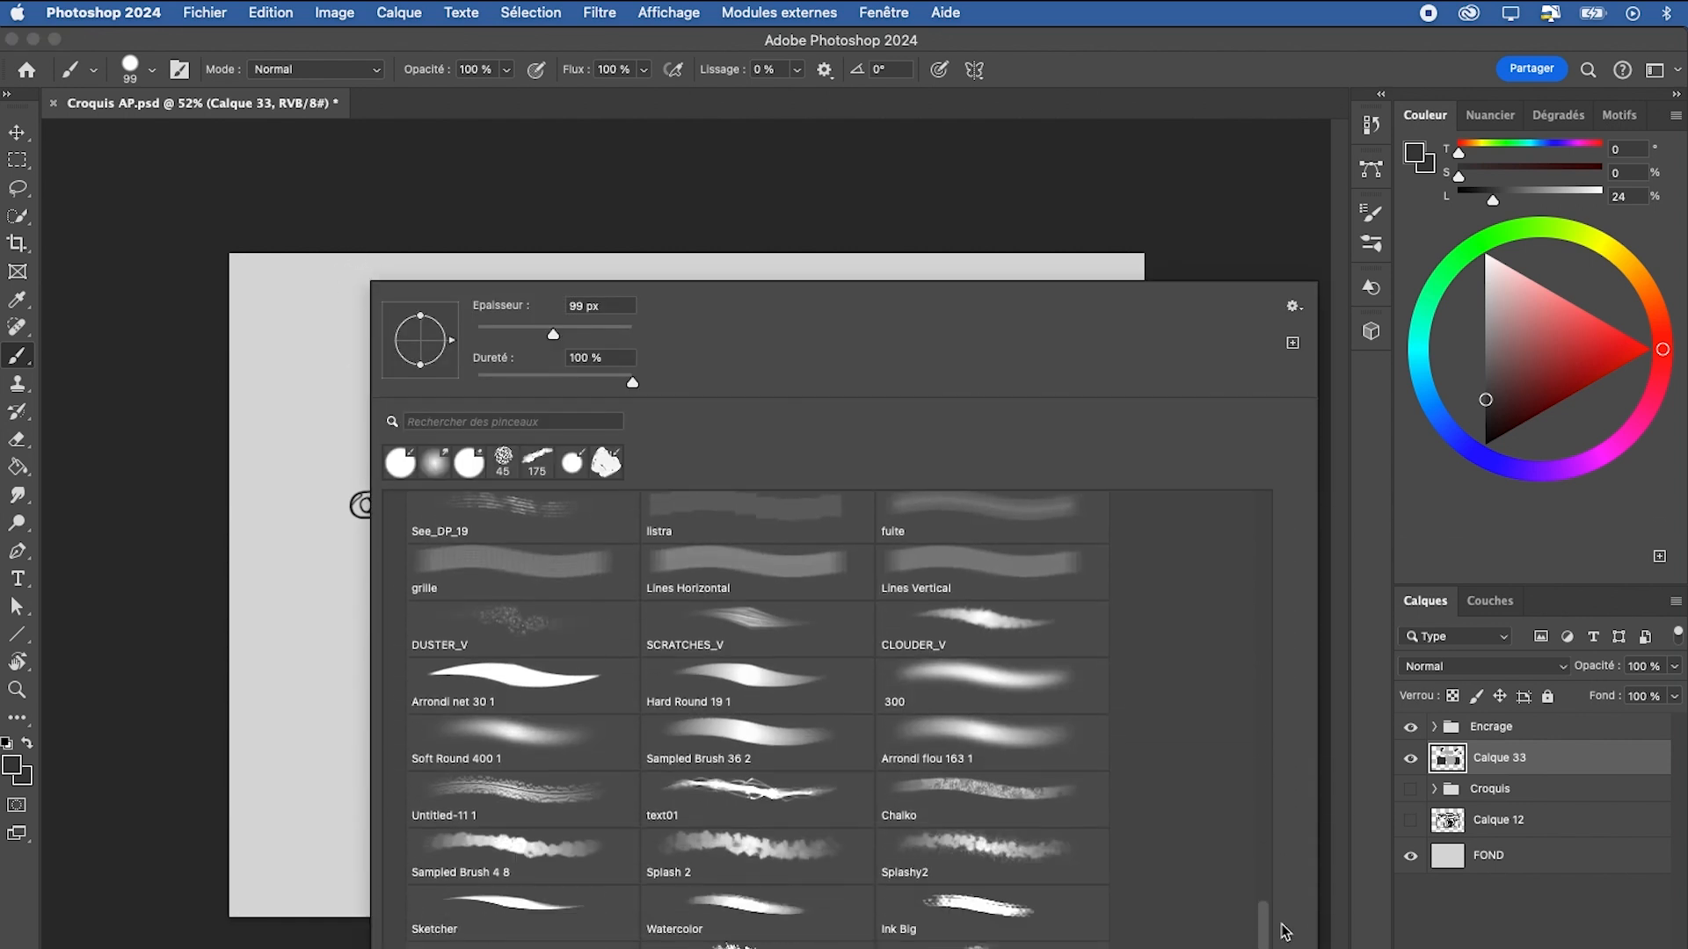
{"action": "mouse_move", "coordinate": [1275, 919]}
{"action": "left_mouse_down"}
{"action": "mouse_move", "coordinate": [1266, 727]}
{"action": "mouse_move", "coordinate": [1299, 459]}
{"action": "left_mouse_up"}
{"action": "left_click", "coordinate": [309, 750]}
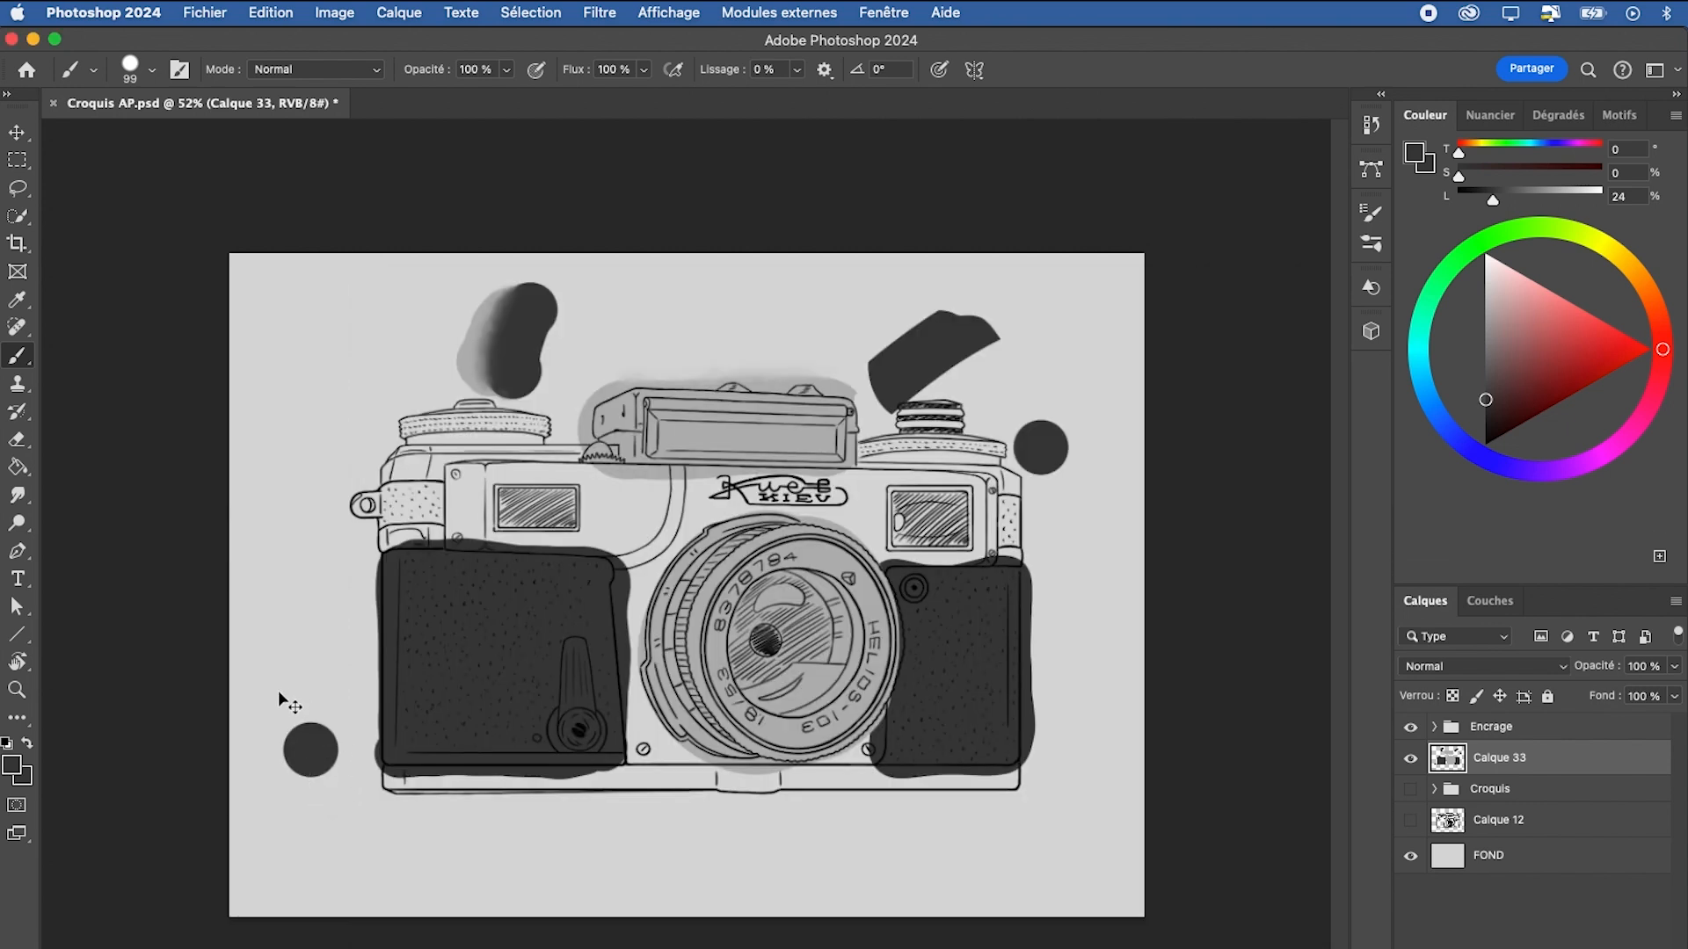
{"action": "key", "text": "super+z"}
Erase the grey overflow above the right end of the viewfinder housing with the Eraser at 26 px
{"action": "key", "text": "super+space"}
{"action": "left_click_drag", "start_coordinate": [851, 365], "coordinate": [926, 378]}
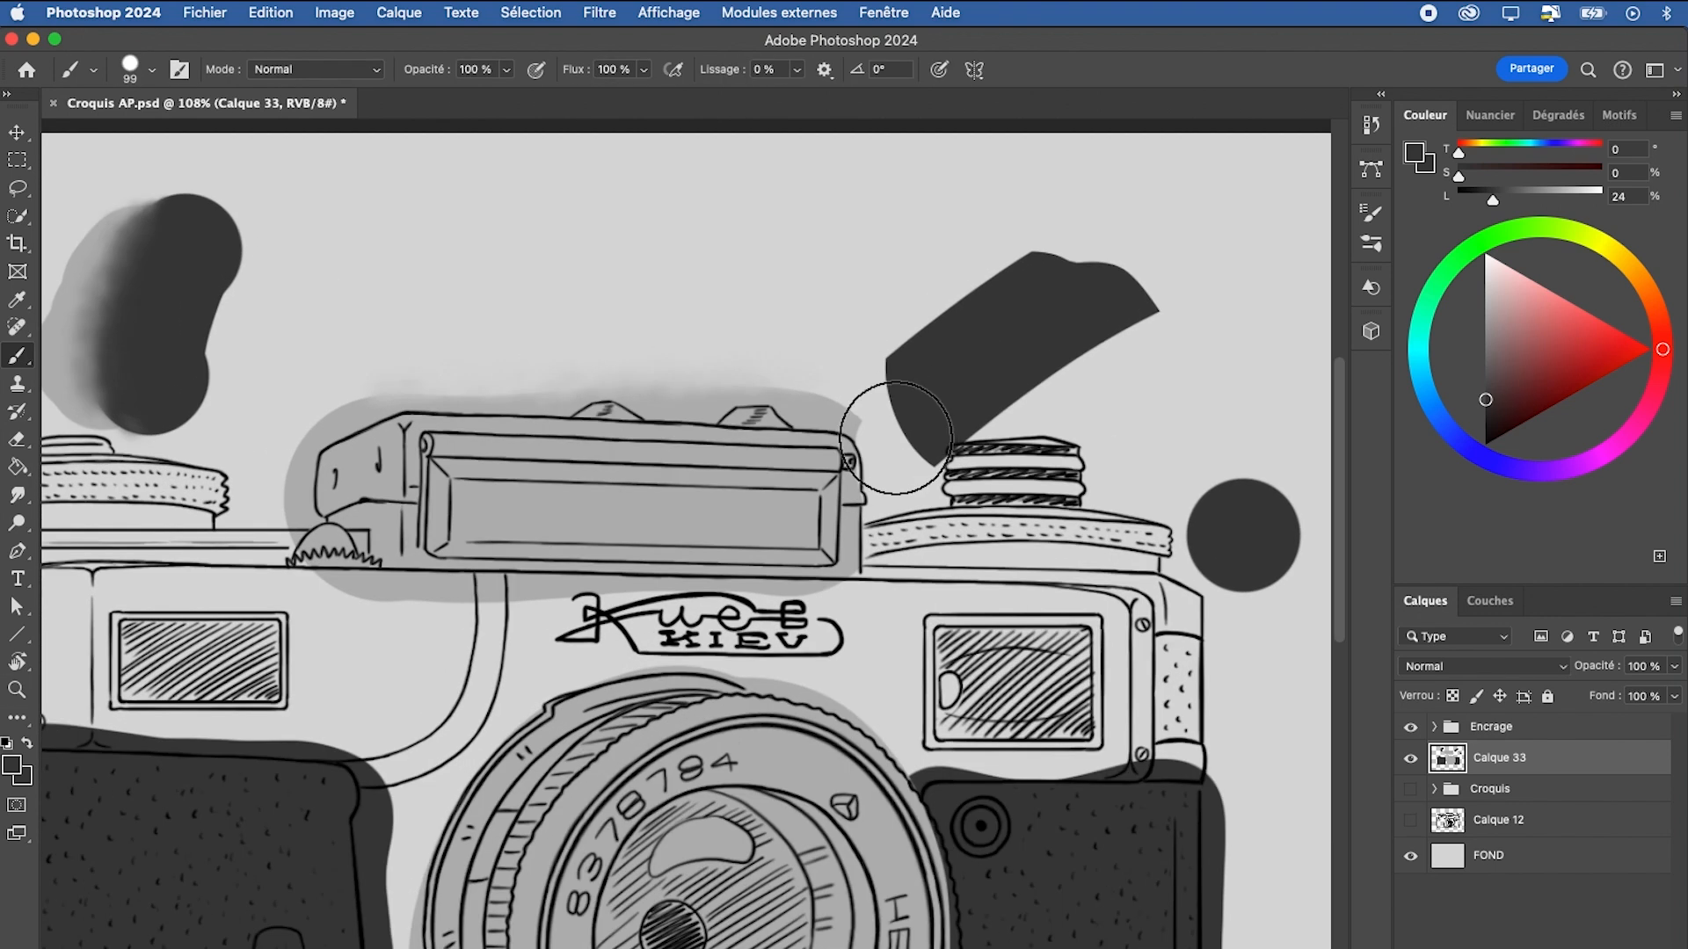
{"action": "key", "text": "r"}
{"action": "left_click_drag", "start_coordinate": [1059, 376], "coordinate": [893, 255]}
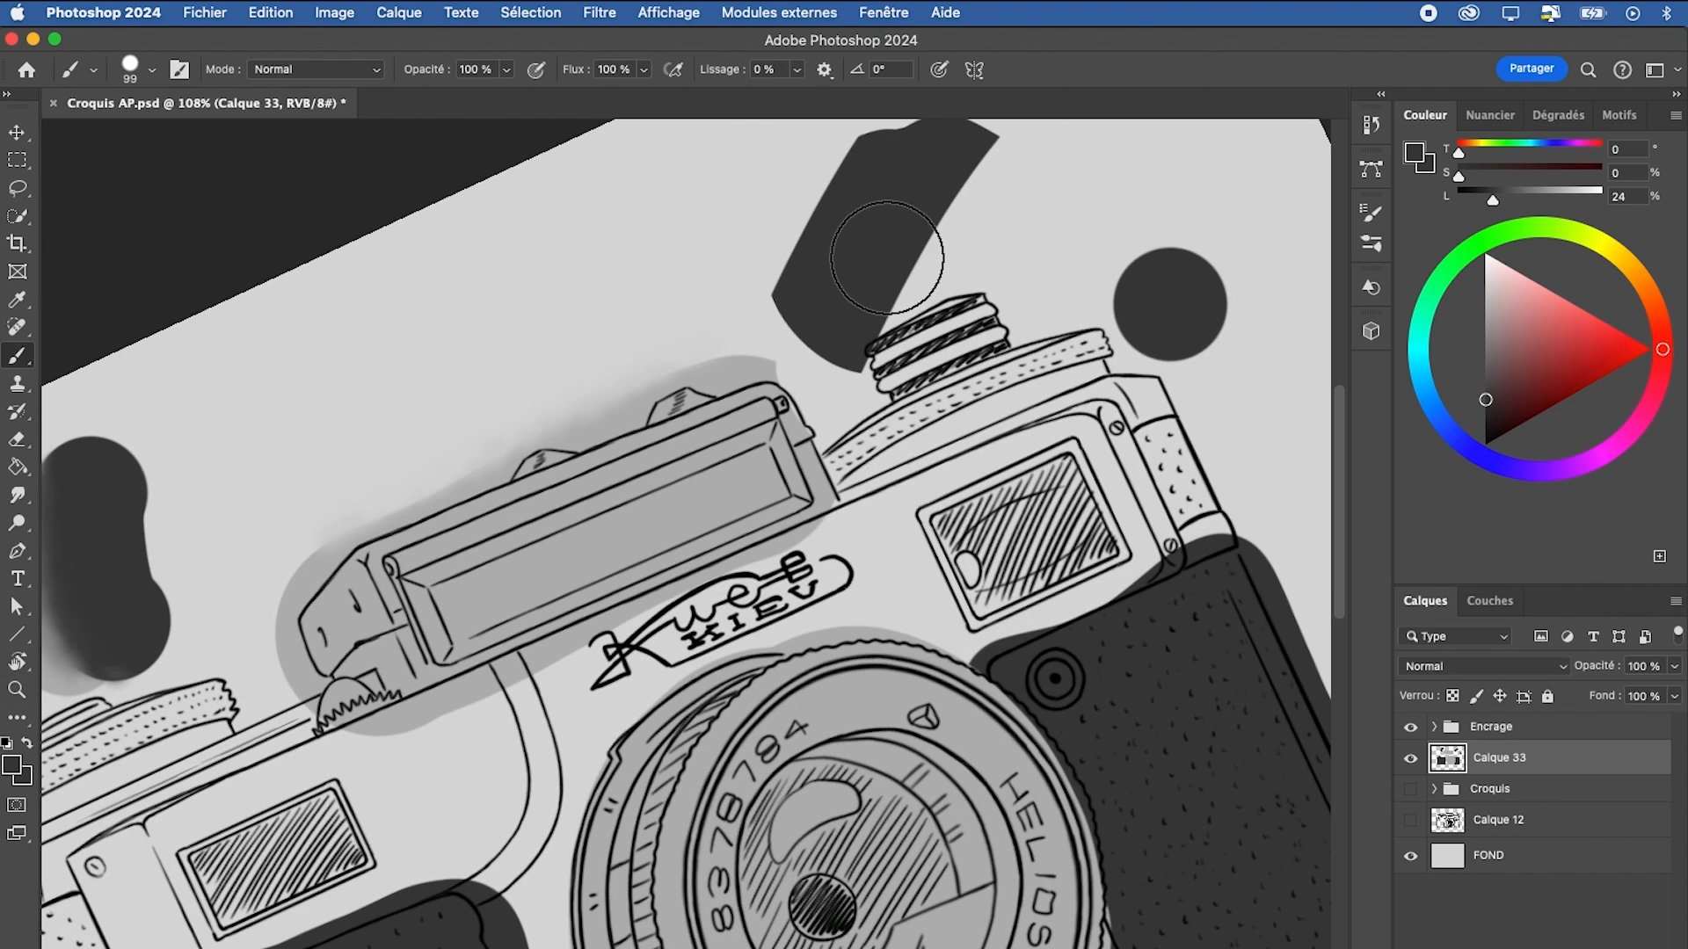
{"action": "key", "text": "e"}
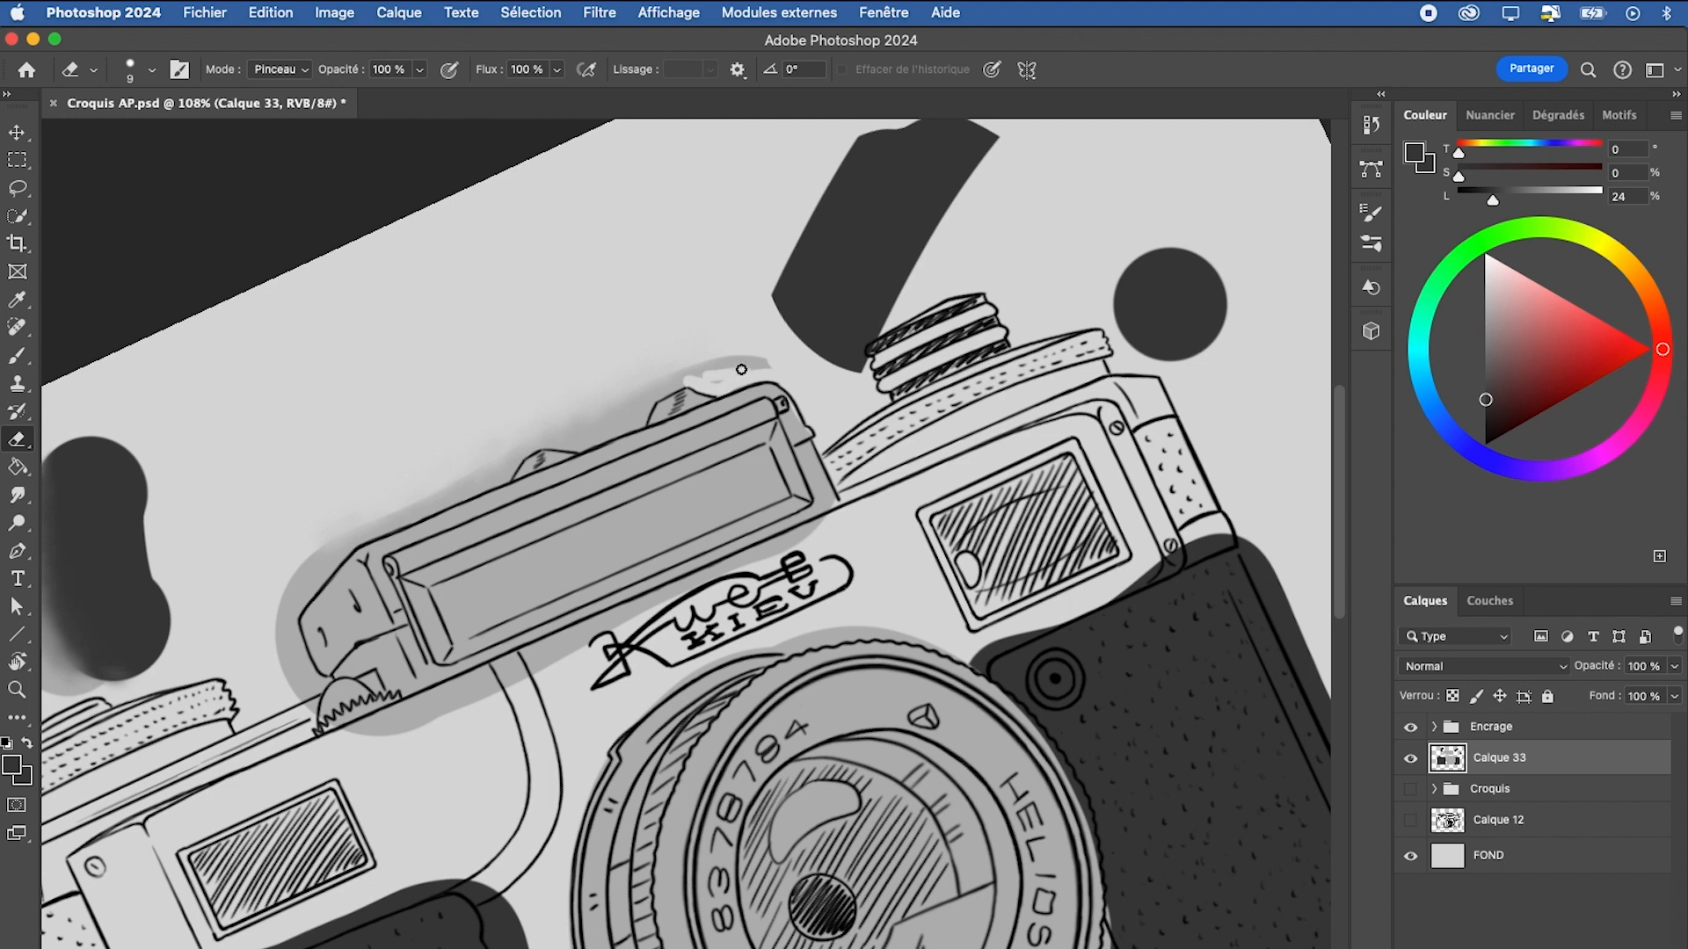
{"action": "mouse_move", "coordinate": [718, 362]}
{"action": "left_mouse_down"}
{"action": "mouse_move", "coordinate": [745, 361]}
{"action": "mouse_move", "coordinate": [624, 395]}
{"action": "left_mouse_up"}
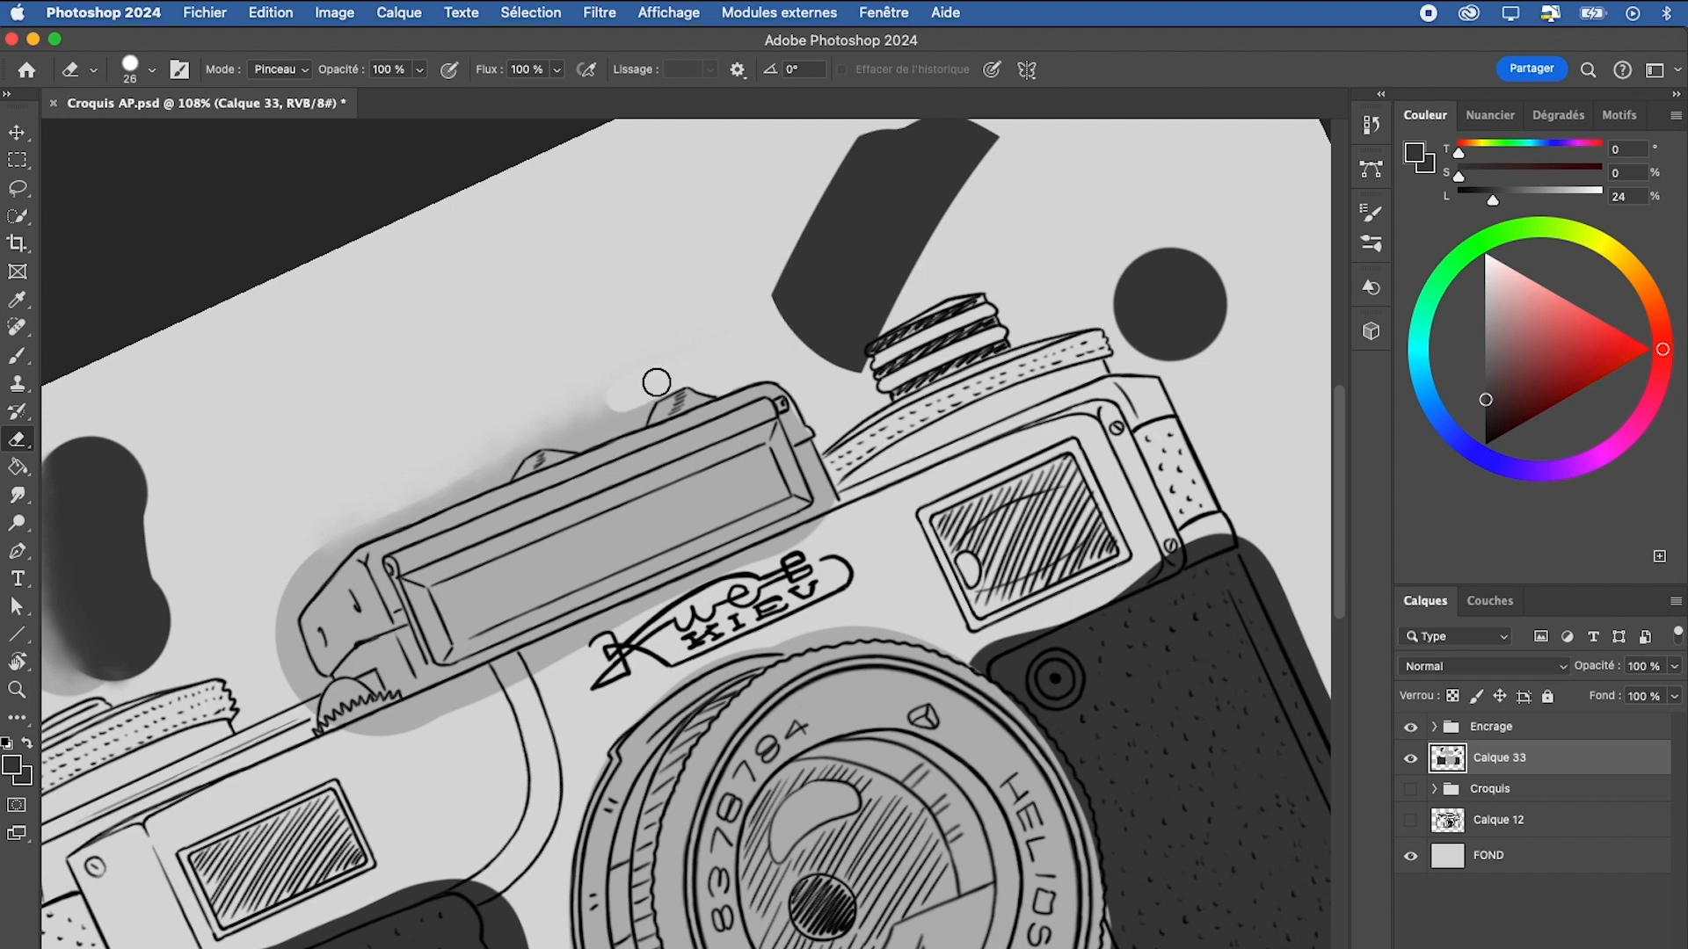
{"action": "key", "text": "b"}
{"action": "right_click", "coordinate": [631, 395]}
{"action": "key", "text": "Escape"}
{"action": "key", "text": "e"}
{"action": "left_click_drag", "start_coordinate": [628, 416], "coordinate": [604, 428]}
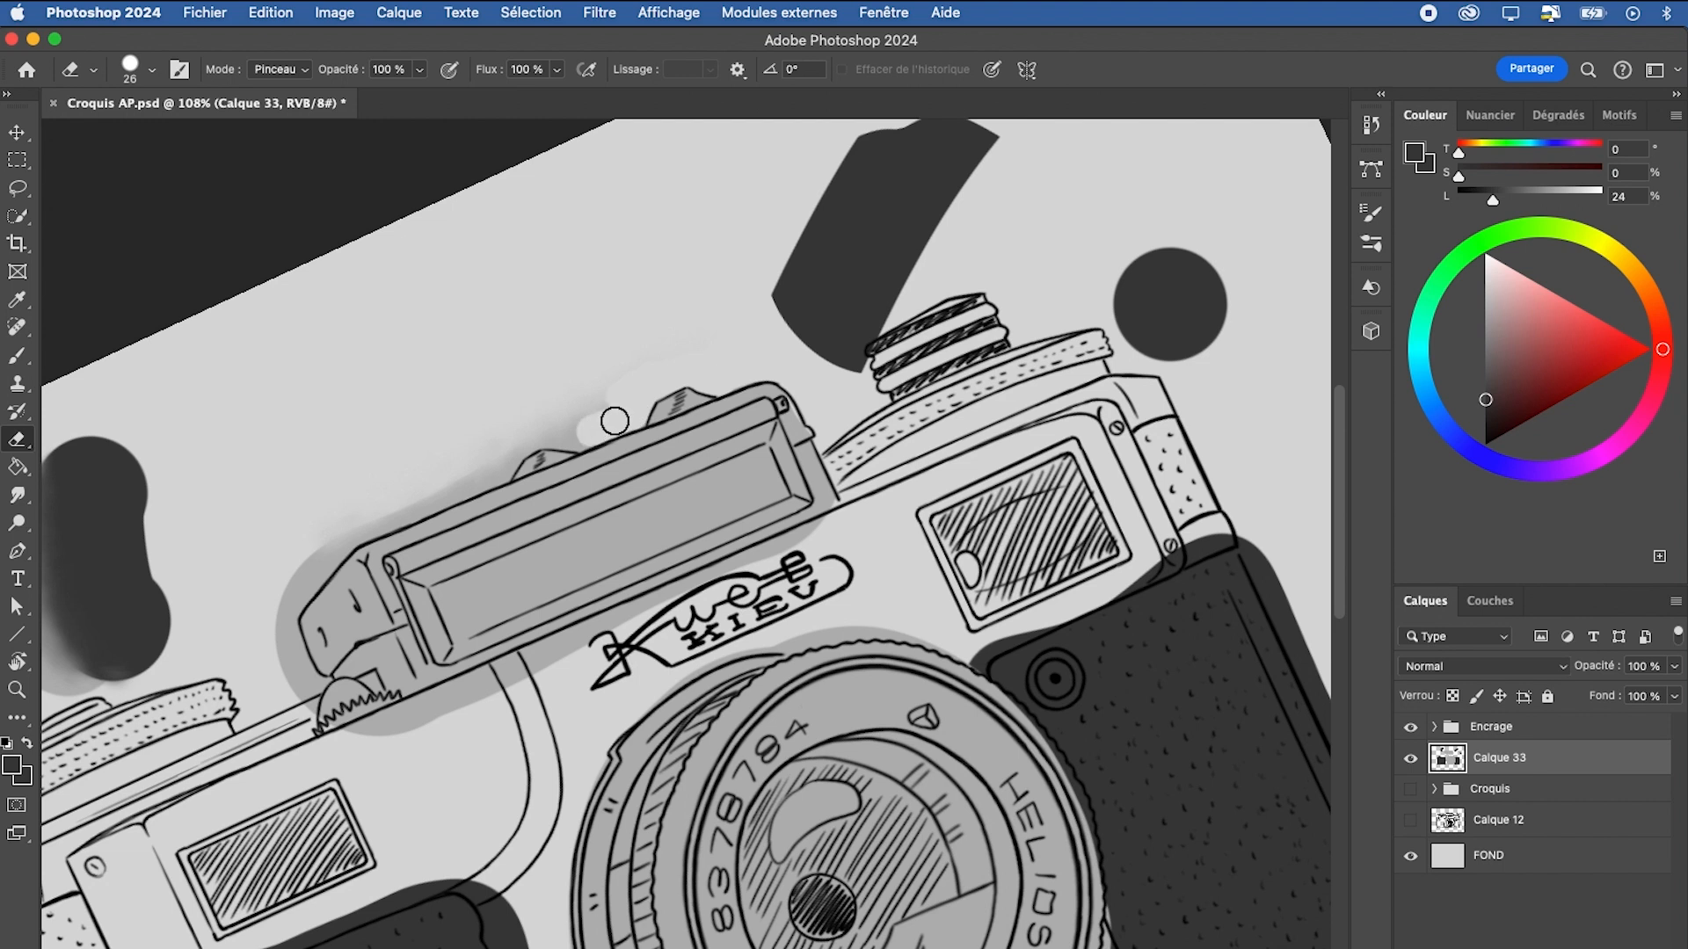
Lasso the grey overflow above the middle of the viewfinder housing, delete it and deselect
{"action": "key", "text": "l"}
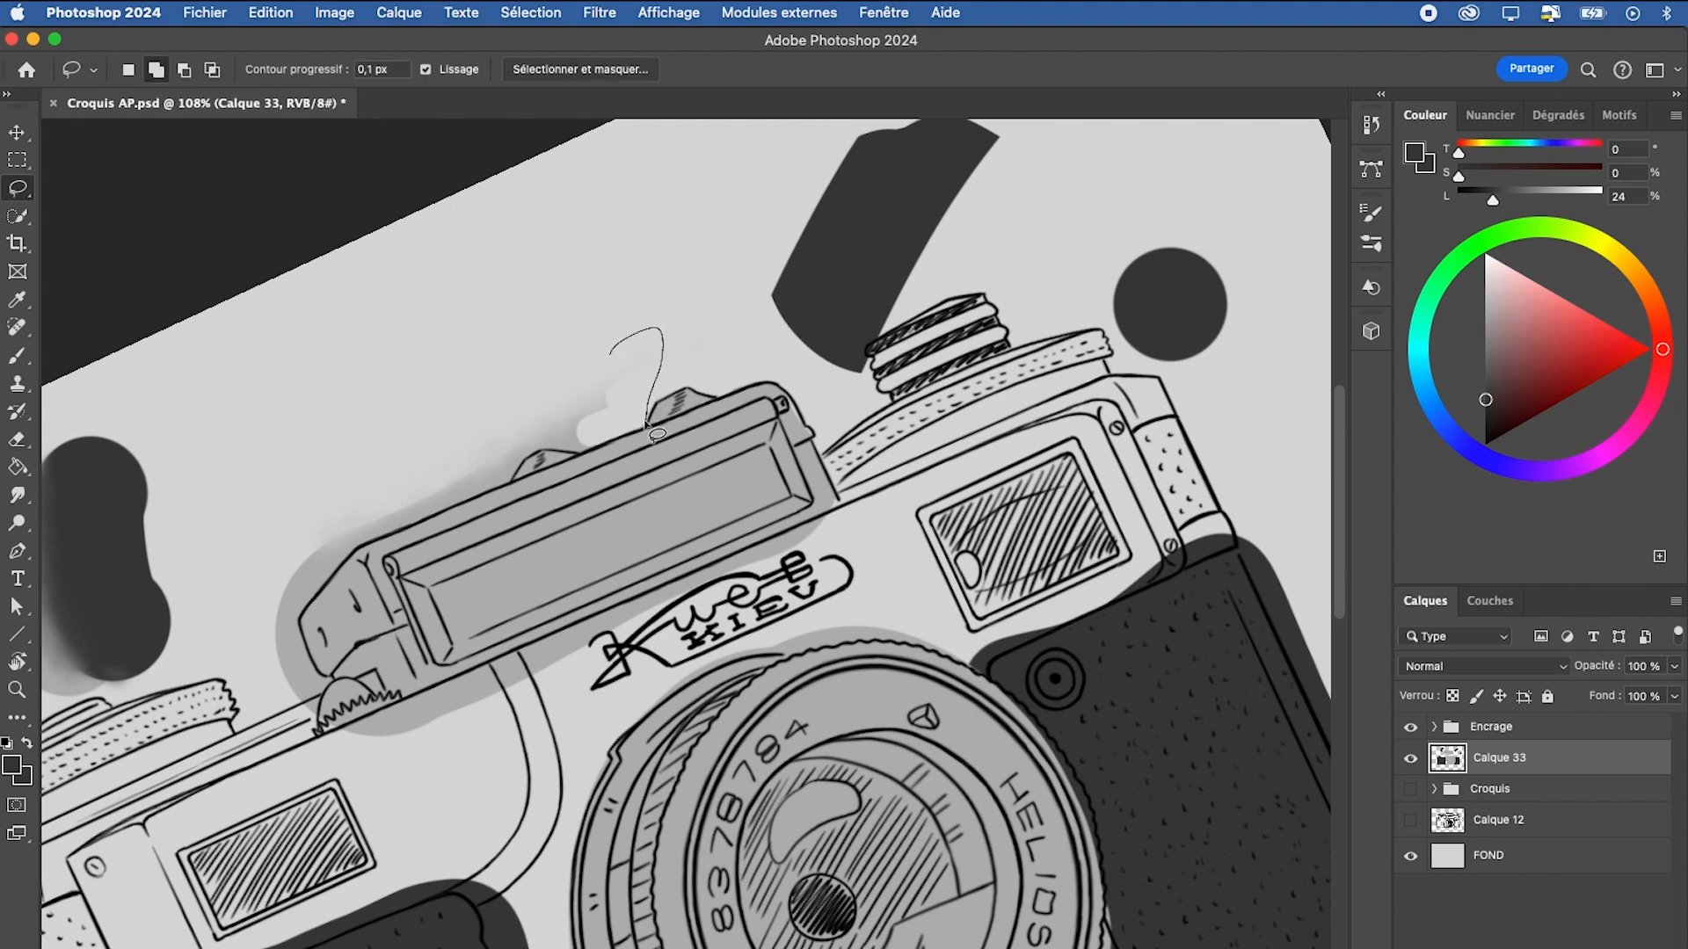
{"action": "left_click_drag", "start_coordinate": [580, 455], "coordinate": [474, 426]}
{"action": "key", "text": "BackSpace"}
{"action": "key", "text": "super+d"}
Lasso the grey overflow around the left end of the viewfinder housing, delete it and deselect
{"action": "key", "text": "z"}
{"action": "left_click_drag", "start_coordinate": [402, 569], "coordinate": [475, 568]}
{"action": "key", "text": "l"}
{"action": "left_click_drag", "start_coordinate": [396, 283], "coordinate": [542, 390]}
{"action": "left_click_drag", "start_coordinate": [400, 686], "coordinate": [379, 584]}
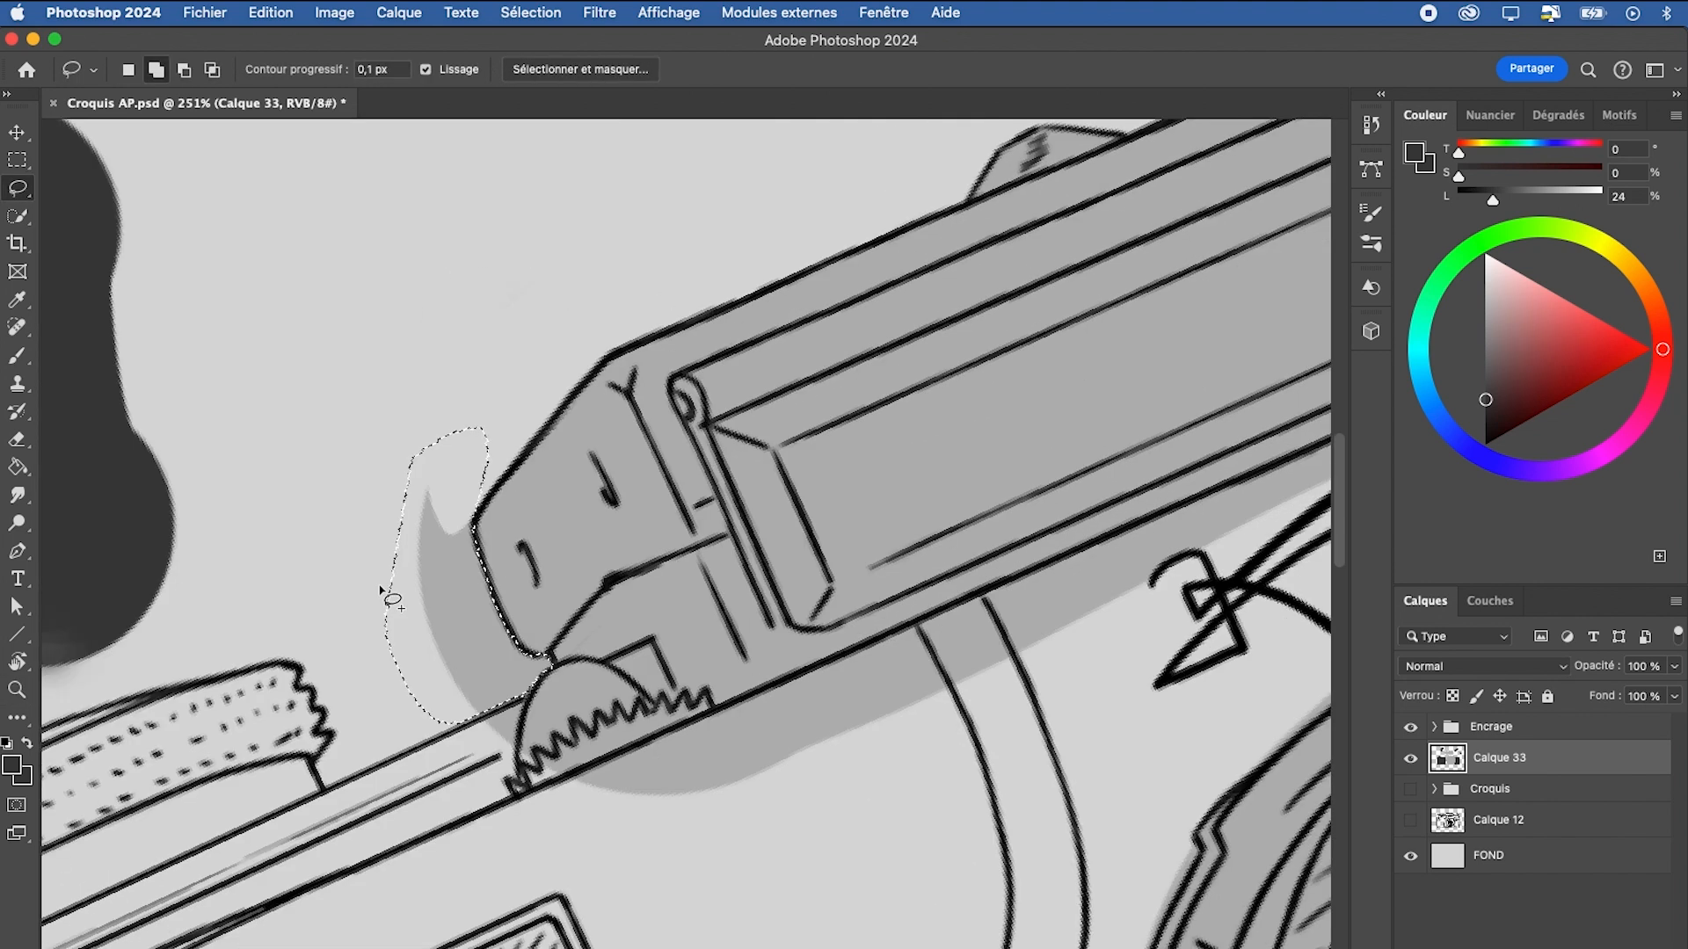
{"action": "key", "text": "BackSpace"}
{"action": "key", "text": "super+d"}
Sample the light grey and paint the left dial and the upper-left front plate with a 45 px brush
{"action": "key", "text": "z"}
{"action": "key", "text": "l"}
{"action": "mouse_move", "coordinate": [943, 747]}
{"action": "left_mouse_down"}
{"action": "mouse_move", "coordinate": [592, 697]}
{"action": "mouse_move", "coordinate": [549, 669]}
{"action": "mouse_move", "coordinate": [815, 566]}
{"action": "left_mouse_up"}
{"action": "key", "text": "b"}
{"action": "left_click", "coordinate": [661, 514], "text": "alt"}
{"action": "mouse_move", "coordinate": [432, 680]}
{"action": "left_mouse_down"}
{"action": "mouse_move", "coordinate": [775, 515]}
{"action": "mouse_move", "coordinate": [756, 520]}
{"action": "left_mouse_up"}
{"action": "mouse_move", "coordinate": [475, 573]}
{"action": "left_mouse_down"}
{"action": "mouse_move", "coordinate": [406, 597]}
{"action": "mouse_move", "coordinate": [657, 480]}
{"action": "mouse_move", "coordinate": [537, 516]}
{"action": "mouse_move", "coordinate": [539, 500]}
{"action": "mouse_move", "coordinate": [508, 508]}
{"action": "mouse_move", "coordinate": [441, 573]}
{"action": "mouse_move", "coordinate": [437, 611]}
{"action": "mouse_move", "coordinate": [635, 517]}
{"action": "left_mouse_up"}
Examine the brush preset options for importing and exporting brushes, and undo the stray stroke made on leaving them
{"action": "left_click", "coordinate": [152, 69]}
{"action": "left_click", "coordinate": [933, 108]}
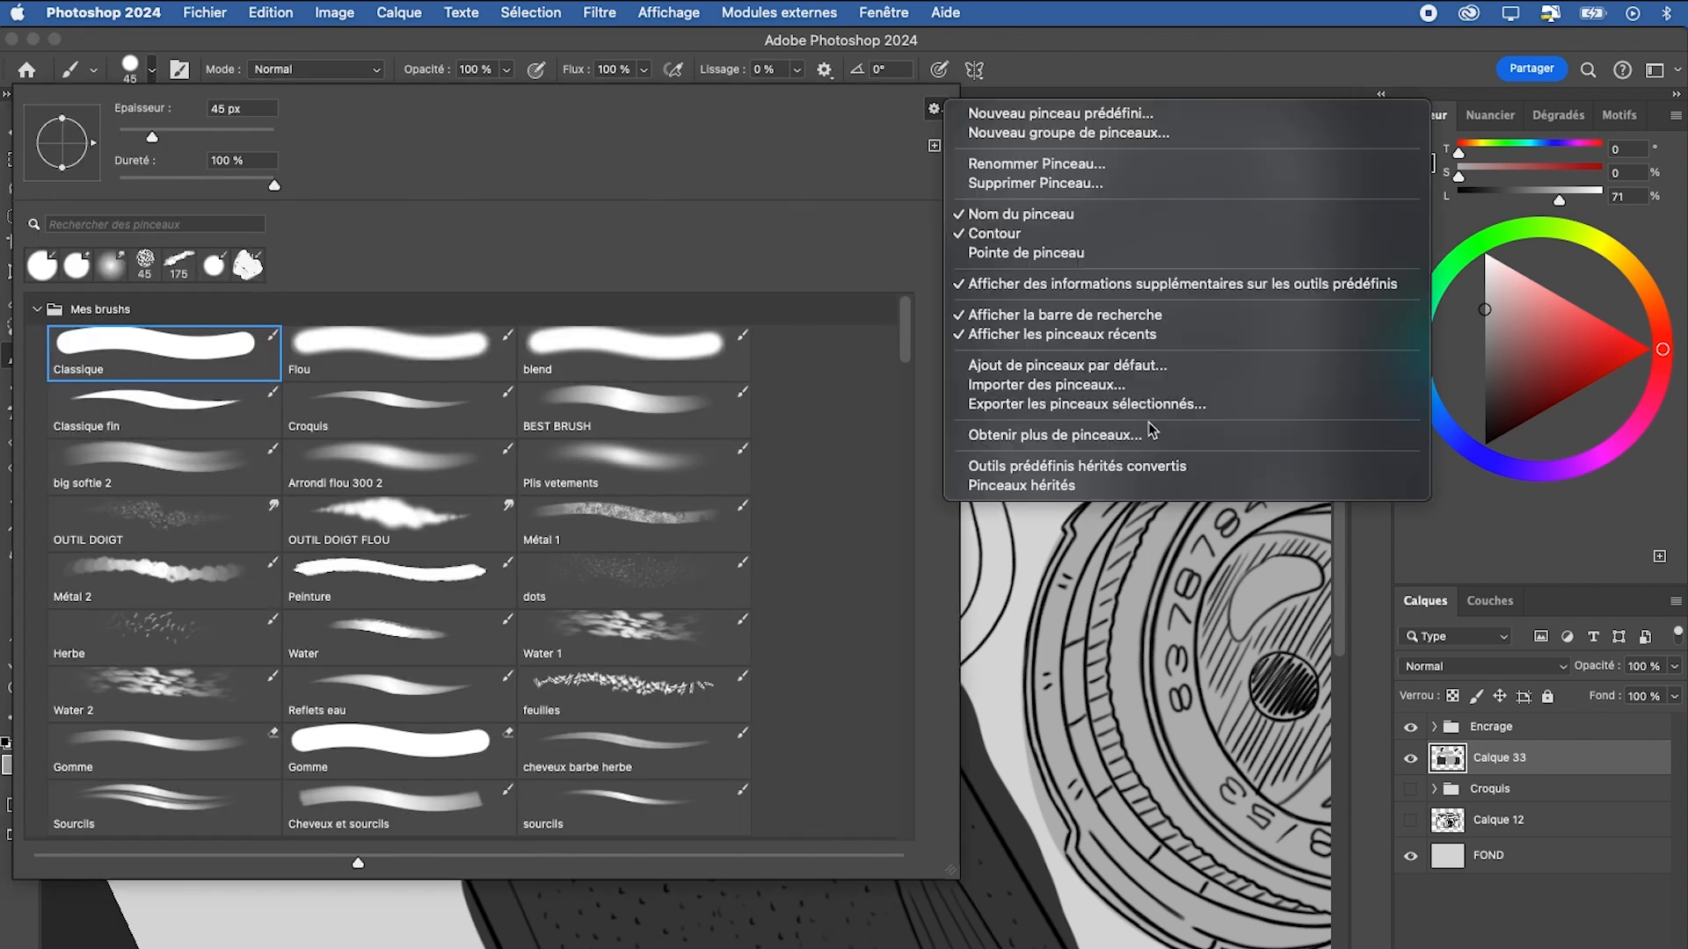
{"action": "left_click", "coordinate": [1046, 549]}
{"action": "left_click", "coordinate": [1042, 501]}
{"action": "key", "text": "super+z"}
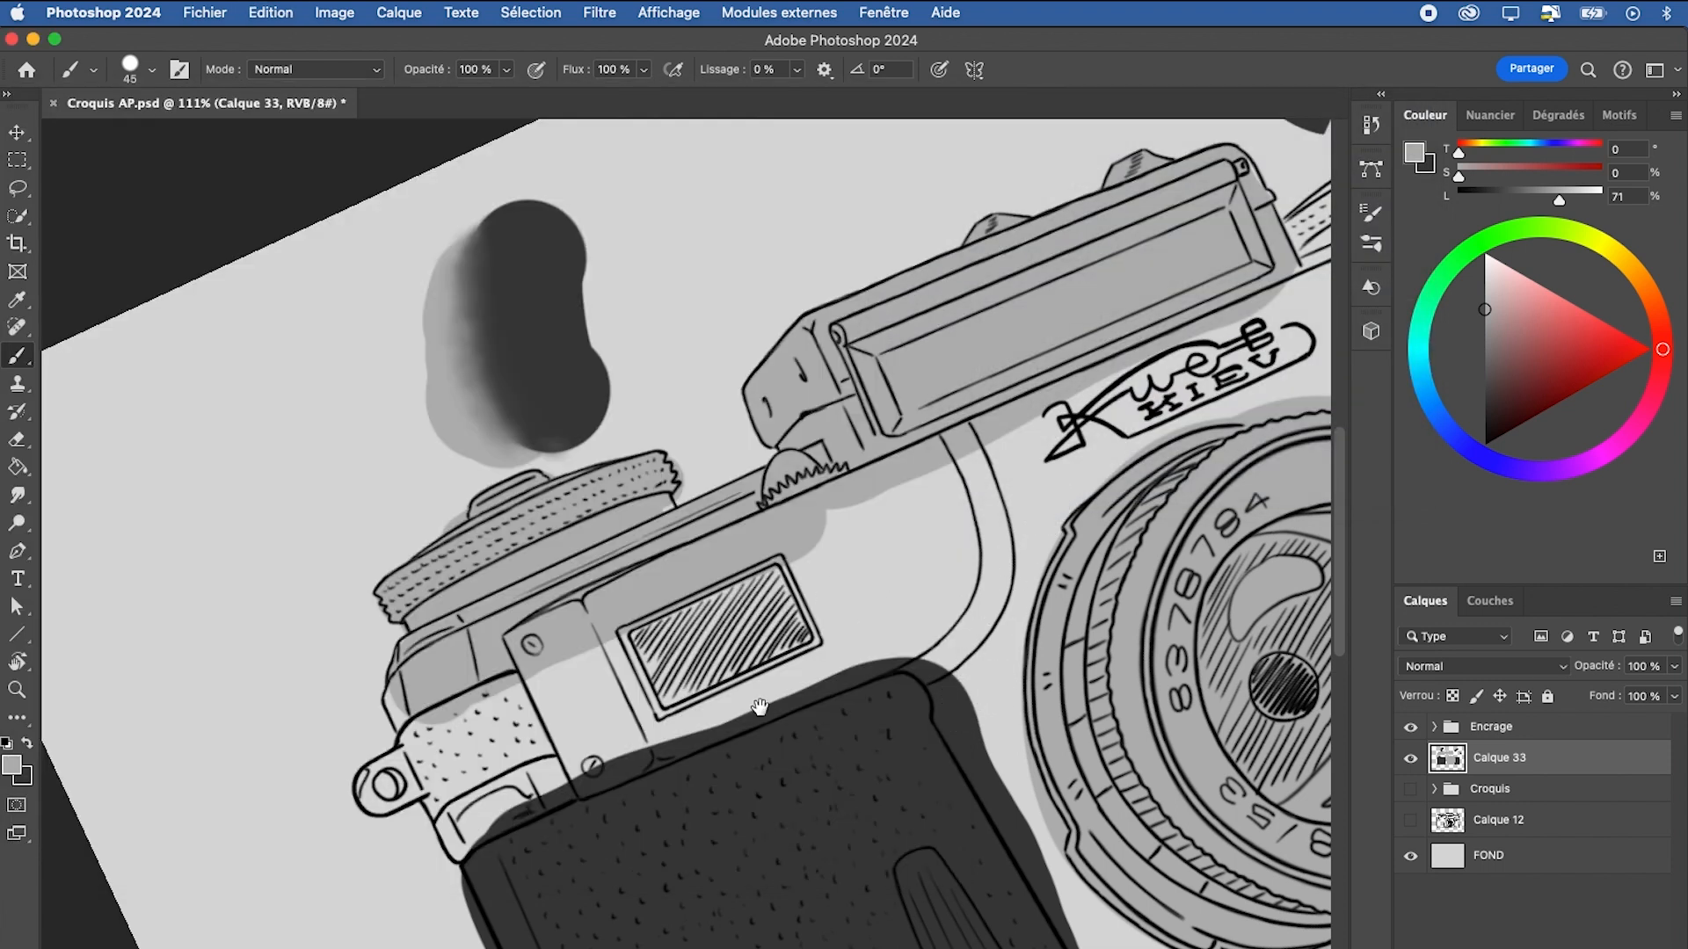
Paint the strap lug, textured side section and left front plate in light grey, using 17 px and 36 px brushes
{"action": "scroll", "coordinate": [754, 705], "scroll_direction": "down", "scroll_amount": 3}
{"action": "mouse_move", "coordinate": [393, 549]}
{"action": "left_mouse_down"}
{"action": "mouse_move", "coordinate": [387, 629]}
{"action": "mouse_move", "coordinate": [352, 653]}
{"action": "mouse_move", "coordinate": [384, 650]}
{"action": "left_mouse_up"}
{"action": "key", "text": "e"}
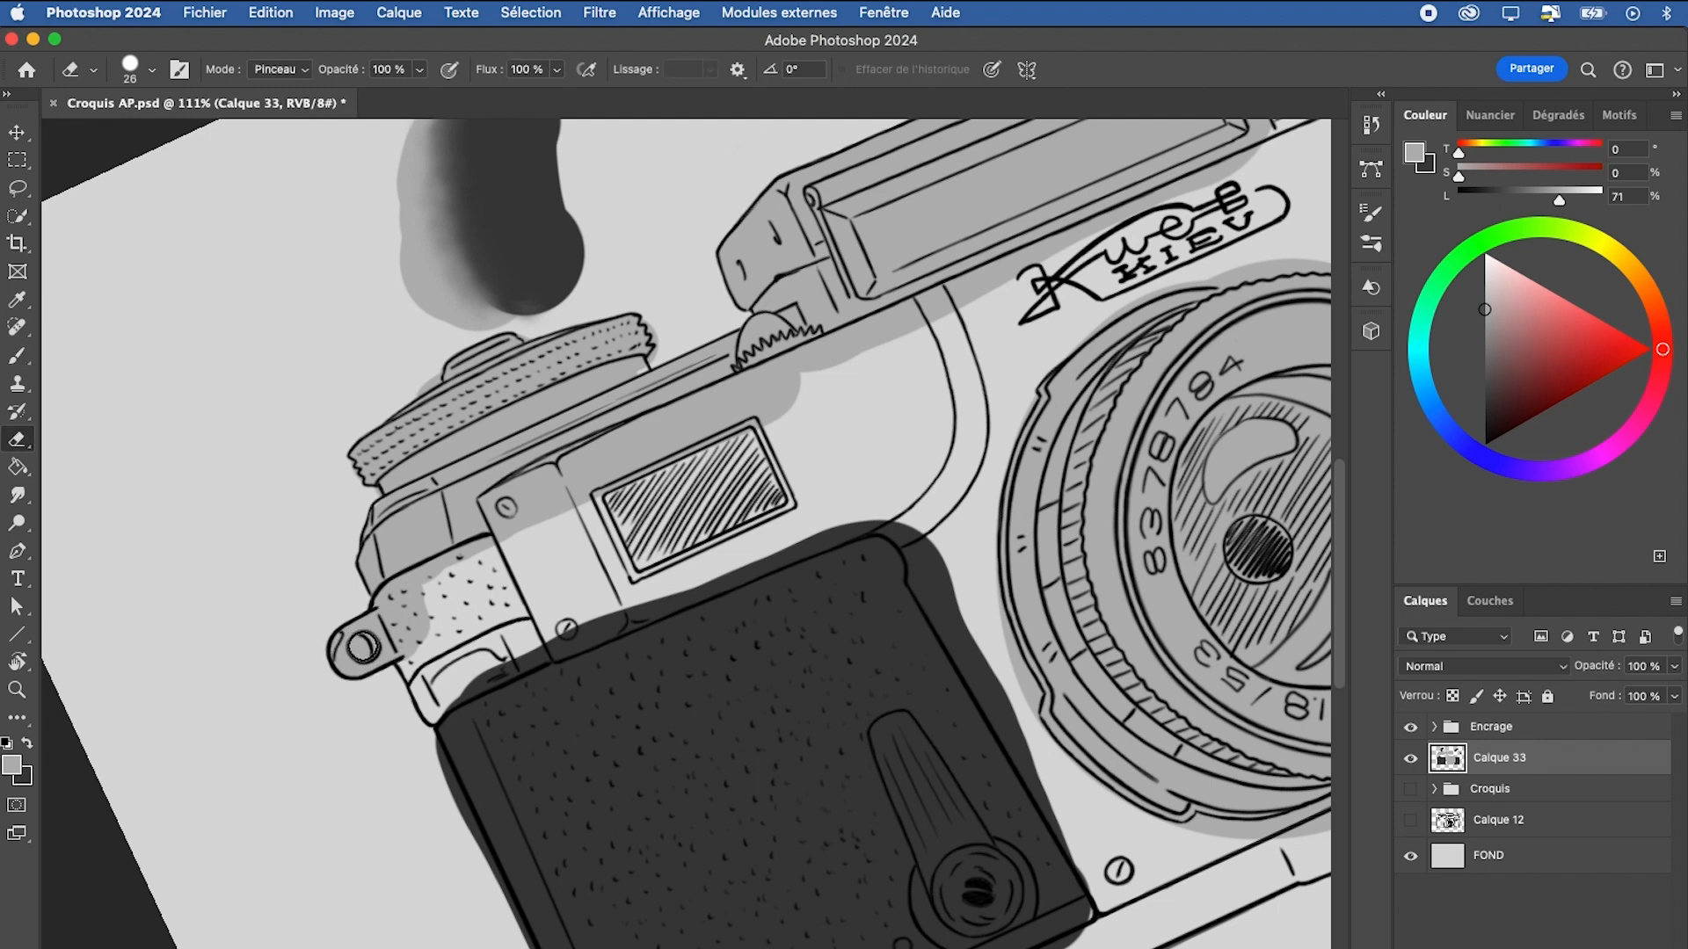
{"action": "key", "text": "b"}
{"action": "left_click_drag", "start_coordinate": [406, 627], "coordinate": [380, 635]}
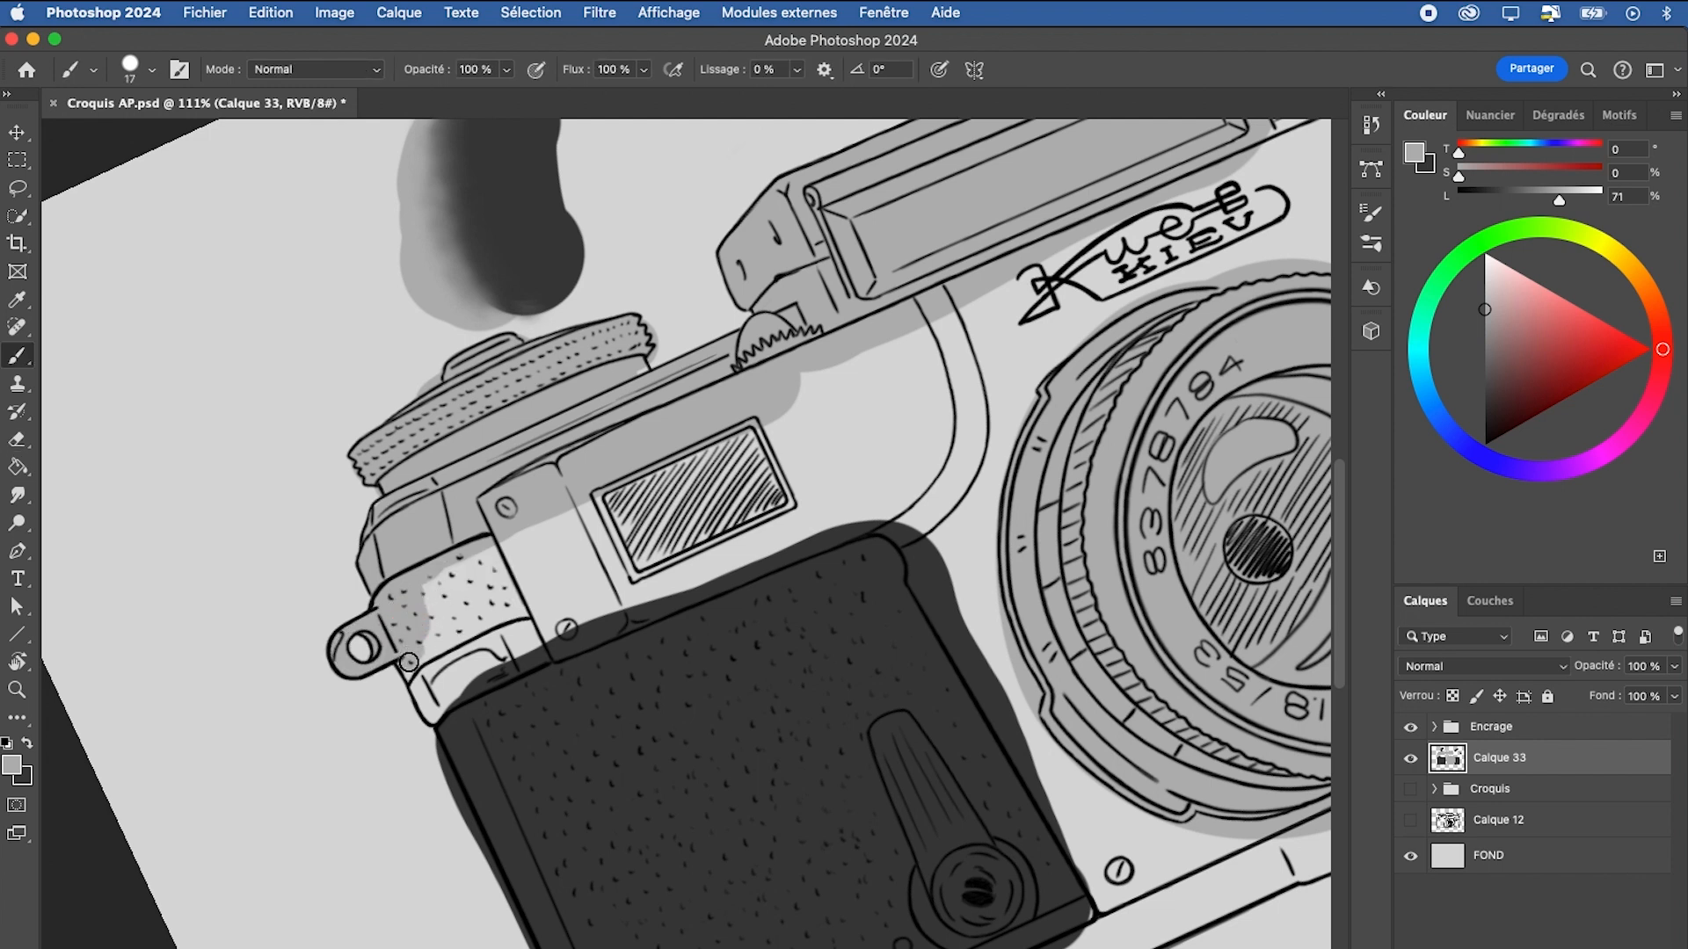
{"action": "mouse_move", "coordinate": [432, 712]}
{"action": "left_mouse_down"}
{"action": "mouse_move", "coordinate": [523, 660]}
{"action": "mouse_move", "coordinate": [549, 617]}
{"action": "mouse_move", "coordinate": [527, 640]}
{"action": "mouse_move", "coordinate": [644, 607]}
{"action": "left_mouse_up"}
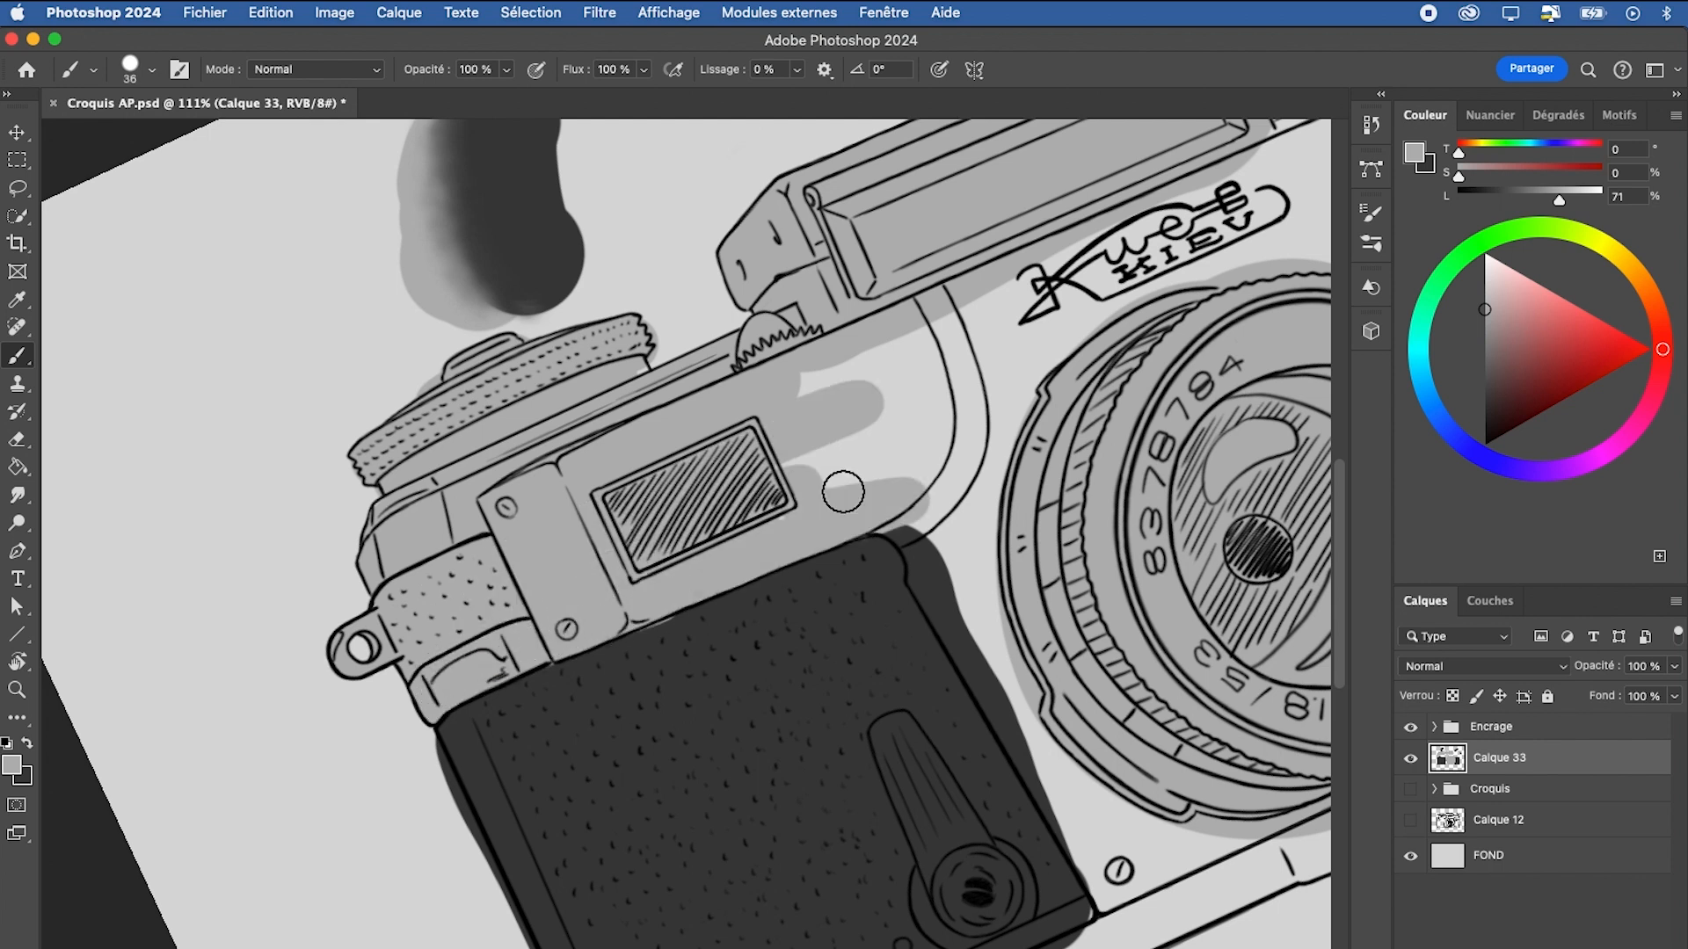
{"action": "mouse_move", "coordinate": [843, 493]}
{"action": "left_mouse_down"}
{"action": "mouse_move", "coordinate": [875, 362]}
{"action": "mouse_move", "coordinate": [849, 446]}
{"action": "left_mouse_up"}
Sample the dark grey and the light grey from the drawing, and extend the light grey shading towards the KIEV logo
{"action": "left_click", "coordinate": [684, 644], "text": "alt"}
{"action": "scroll", "coordinate": [668, 637], "scroll_direction": "right", "scroll_amount": 6}
{"action": "scroll", "coordinate": [668, 637], "scroll_direction": "up", "scroll_amount": 2}
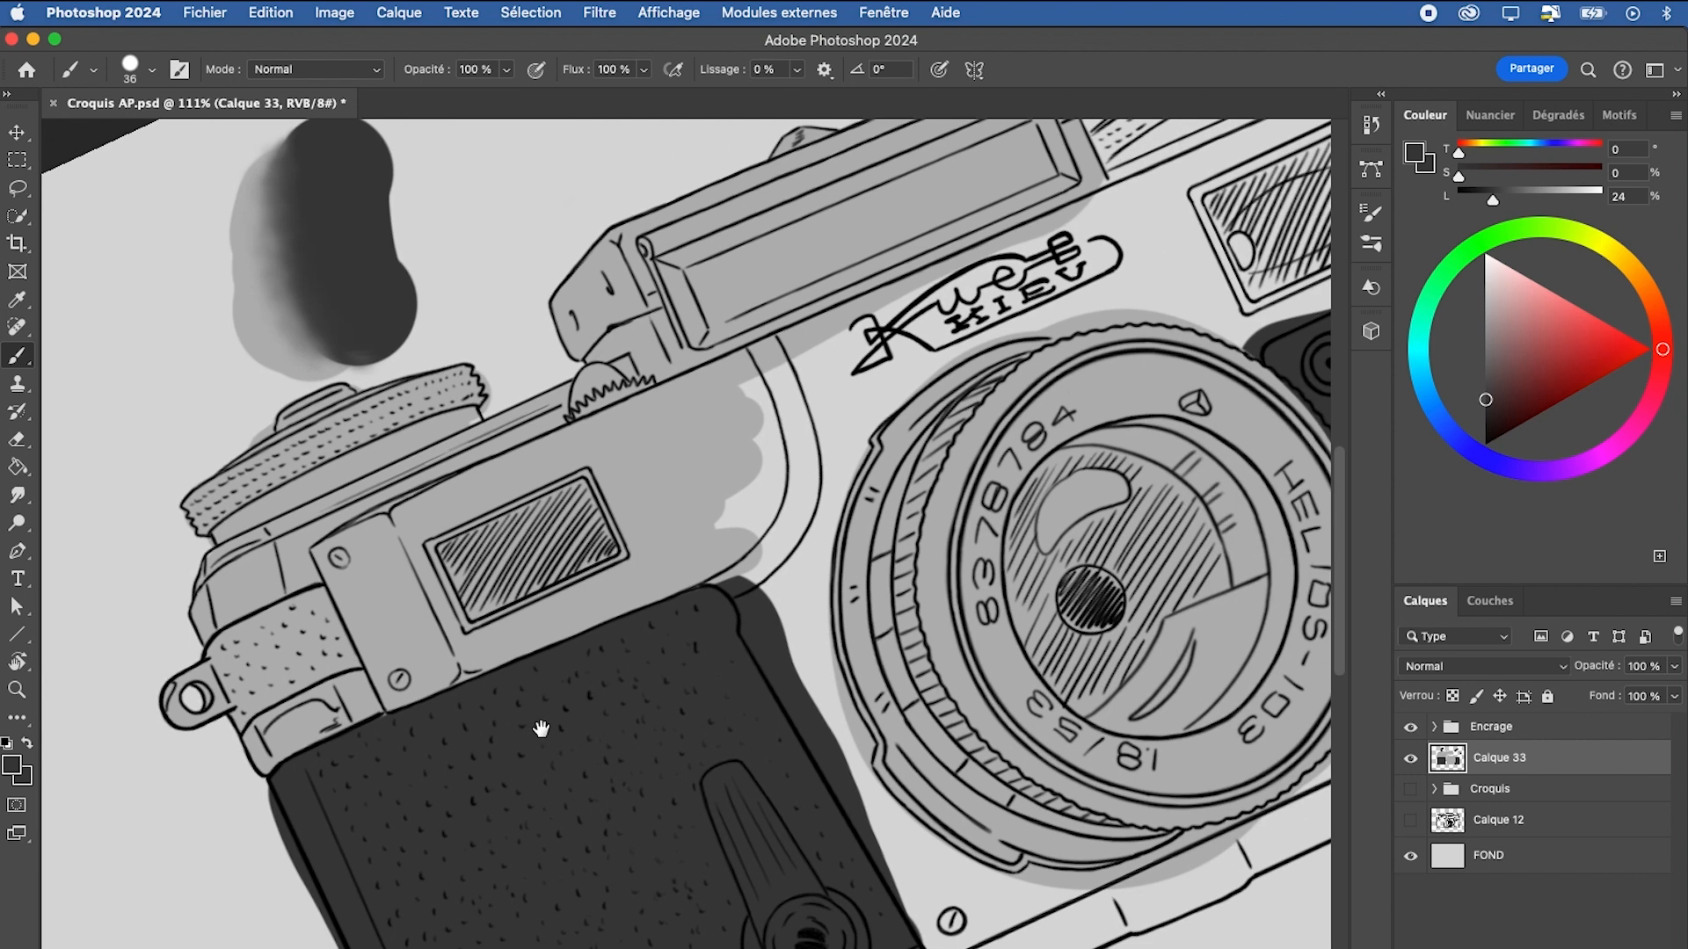
{"action": "left_click", "coordinate": [584, 446], "text": "alt"}
{"action": "mouse_move", "coordinate": [685, 404]}
{"action": "left_mouse_down"}
{"action": "mouse_move", "coordinate": [619, 432]}
{"action": "mouse_move", "coordinate": [702, 413]}
{"action": "mouse_move", "coordinate": [686, 475]}
{"action": "left_mouse_up"}
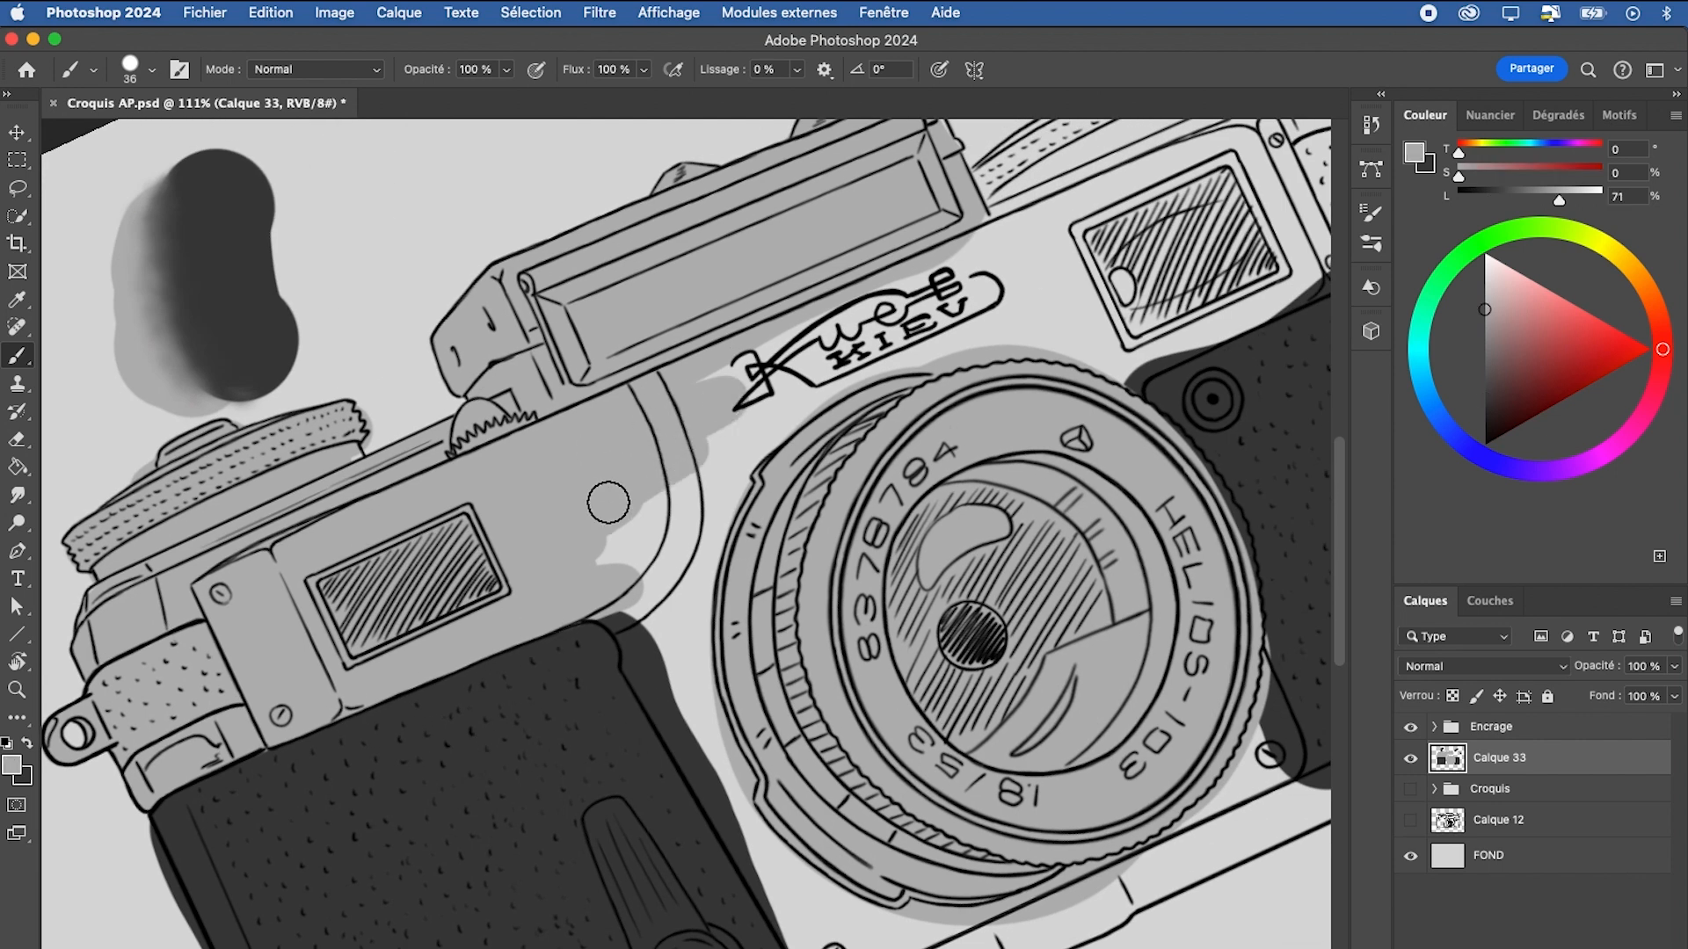
{"action": "left_click_drag", "start_coordinate": [686, 475], "coordinate": [616, 545]}
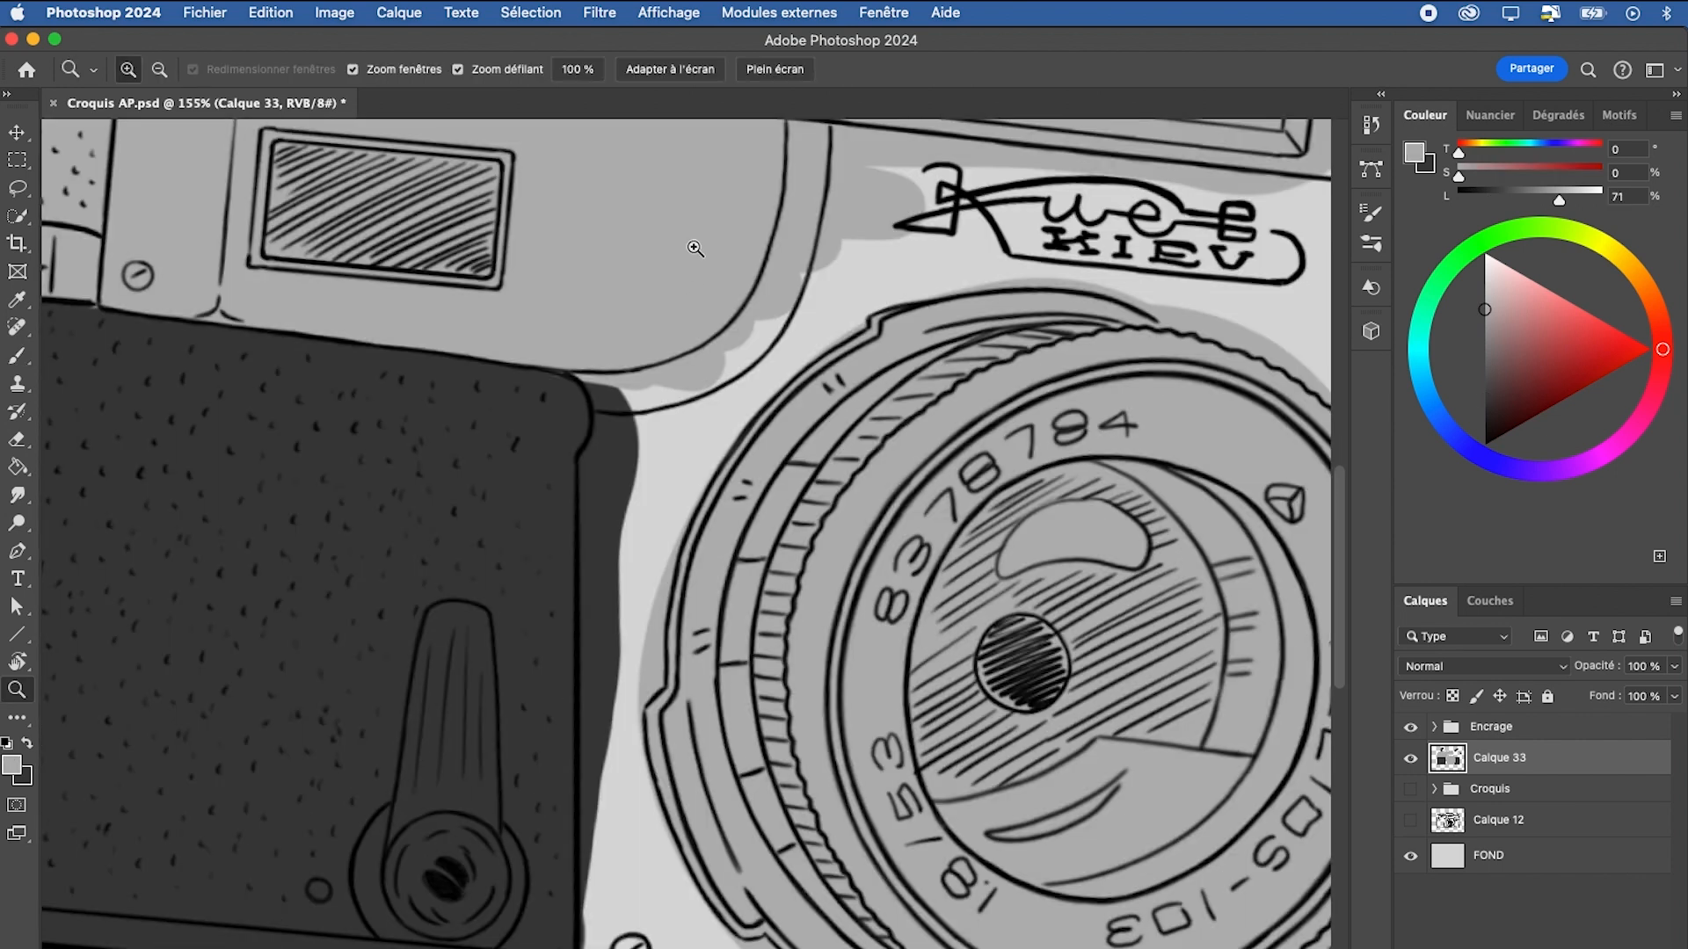
Shade the front panel left of the lens in light grey, and erase overflow and the smudged test blob above the left dial
{"action": "key", "text": "b"}
{"action": "mouse_move", "coordinate": [641, 365]}
{"action": "left_mouse_down"}
{"action": "mouse_move", "coordinate": [603, 366]}
{"action": "mouse_move", "coordinate": [620, 633]}
{"action": "left_mouse_up"}
{"action": "left_click_drag", "start_coordinate": [768, 504], "coordinate": [781, 354]}
{"action": "mouse_move", "coordinate": [625, 498]}
{"action": "left_mouse_down"}
{"action": "mouse_move", "coordinate": [625, 585]}
{"action": "mouse_move", "coordinate": [621, 487]}
{"action": "mouse_move", "coordinate": [622, 806]}
{"action": "left_mouse_up"}
{"action": "left_click_drag", "start_coordinate": [885, 477], "coordinate": [690, 681]}
{"action": "left_click_drag", "start_coordinate": [501, 417], "coordinate": [497, 527]}
{"action": "left_click_drag", "start_coordinate": [497, 526], "coordinate": [482, 670]}
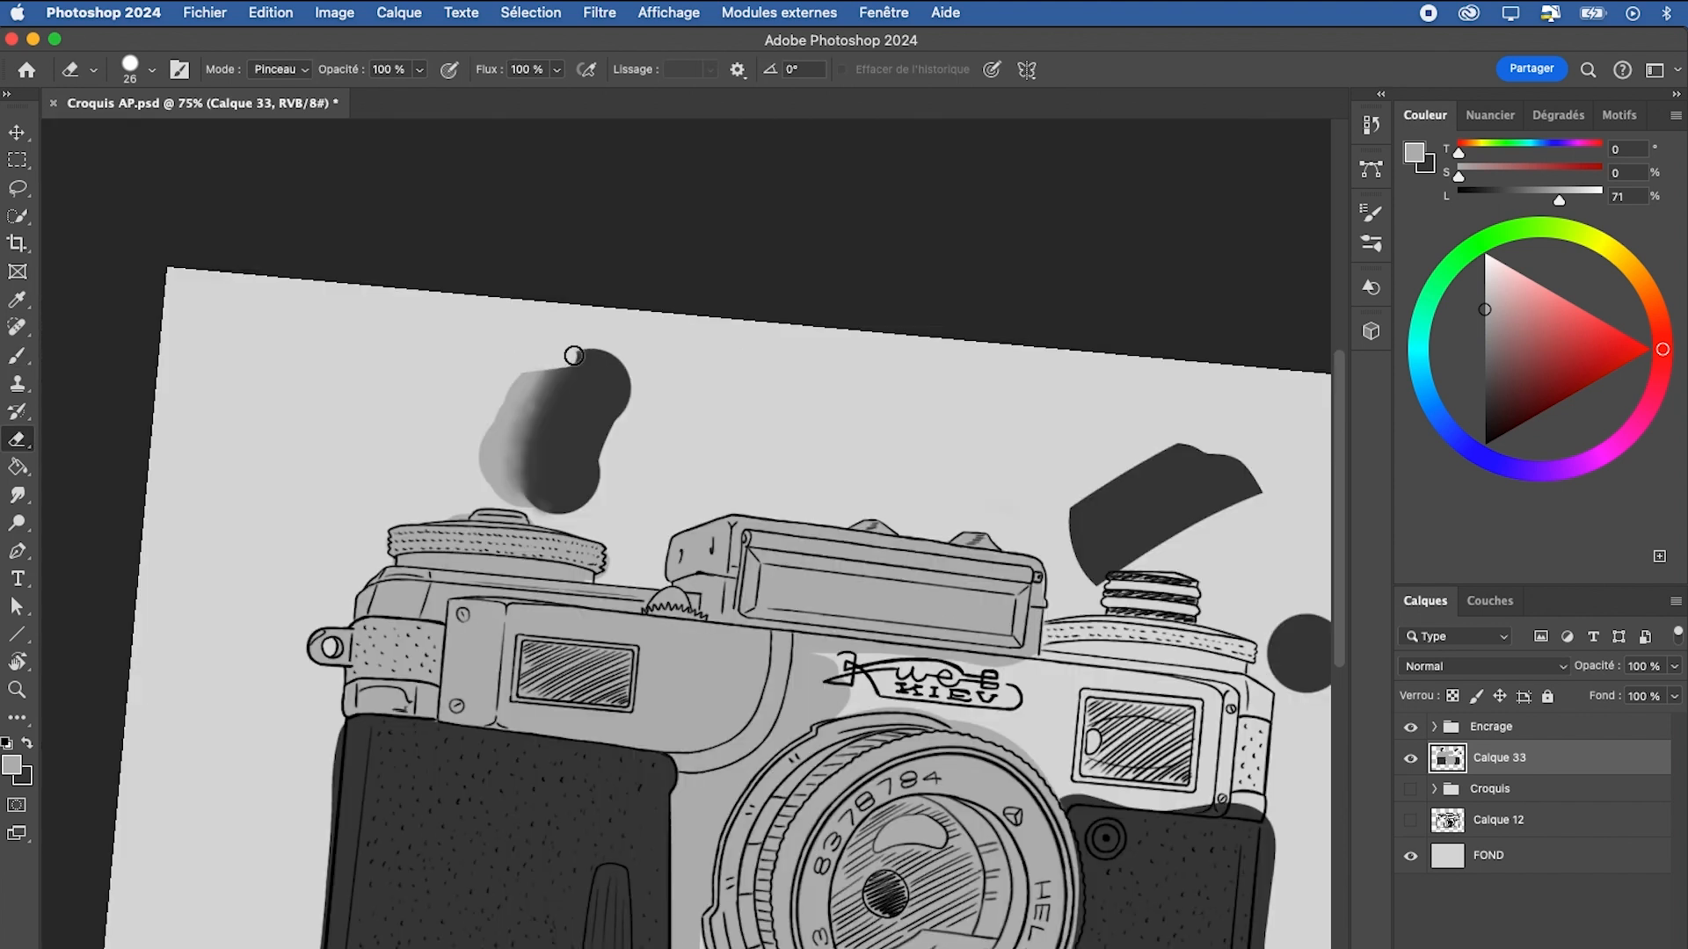
{"action": "mouse_move", "coordinate": [572, 354]}
{"action": "left_mouse_down"}
{"action": "mouse_move", "coordinate": [526, 376]}
{"action": "mouse_move", "coordinate": [541, 391]}
{"action": "mouse_move", "coordinate": [513, 391]}
{"action": "mouse_move", "coordinate": [605, 406]}
{"action": "mouse_move", "coordinate": [614, 454]}
{"action": "mouse_move", "coordinate": [533, 472]}
{"action": "left_mouse_up"}
{"action": "mouse_move", "coordinate": [1025, 788]}
{"action": "left_mouse_down"}
{"action": "mouse_move", "coordinate": [760, 603]}
{"action": "mouse_move", "coordinate": [748, 572]}
{"action": "left_mouse_up"}
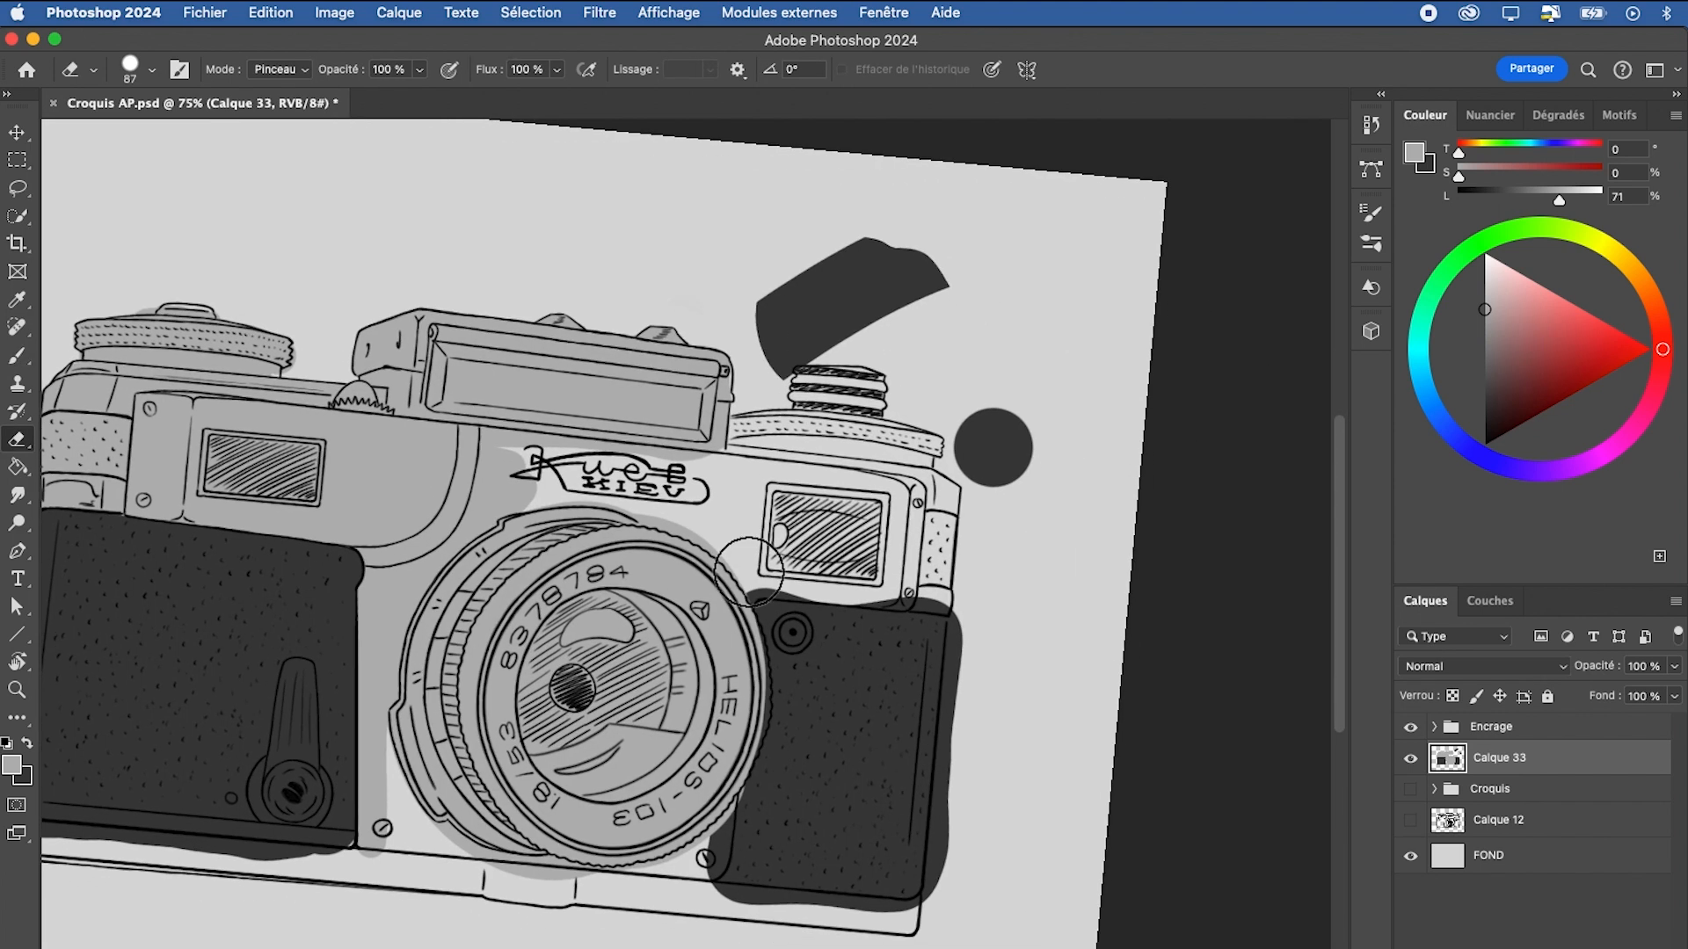
Reset the canvas rotation and erase the two dark test shapes near the right dial with the 87 px Eraser
{"action": "key", "text": "r"}
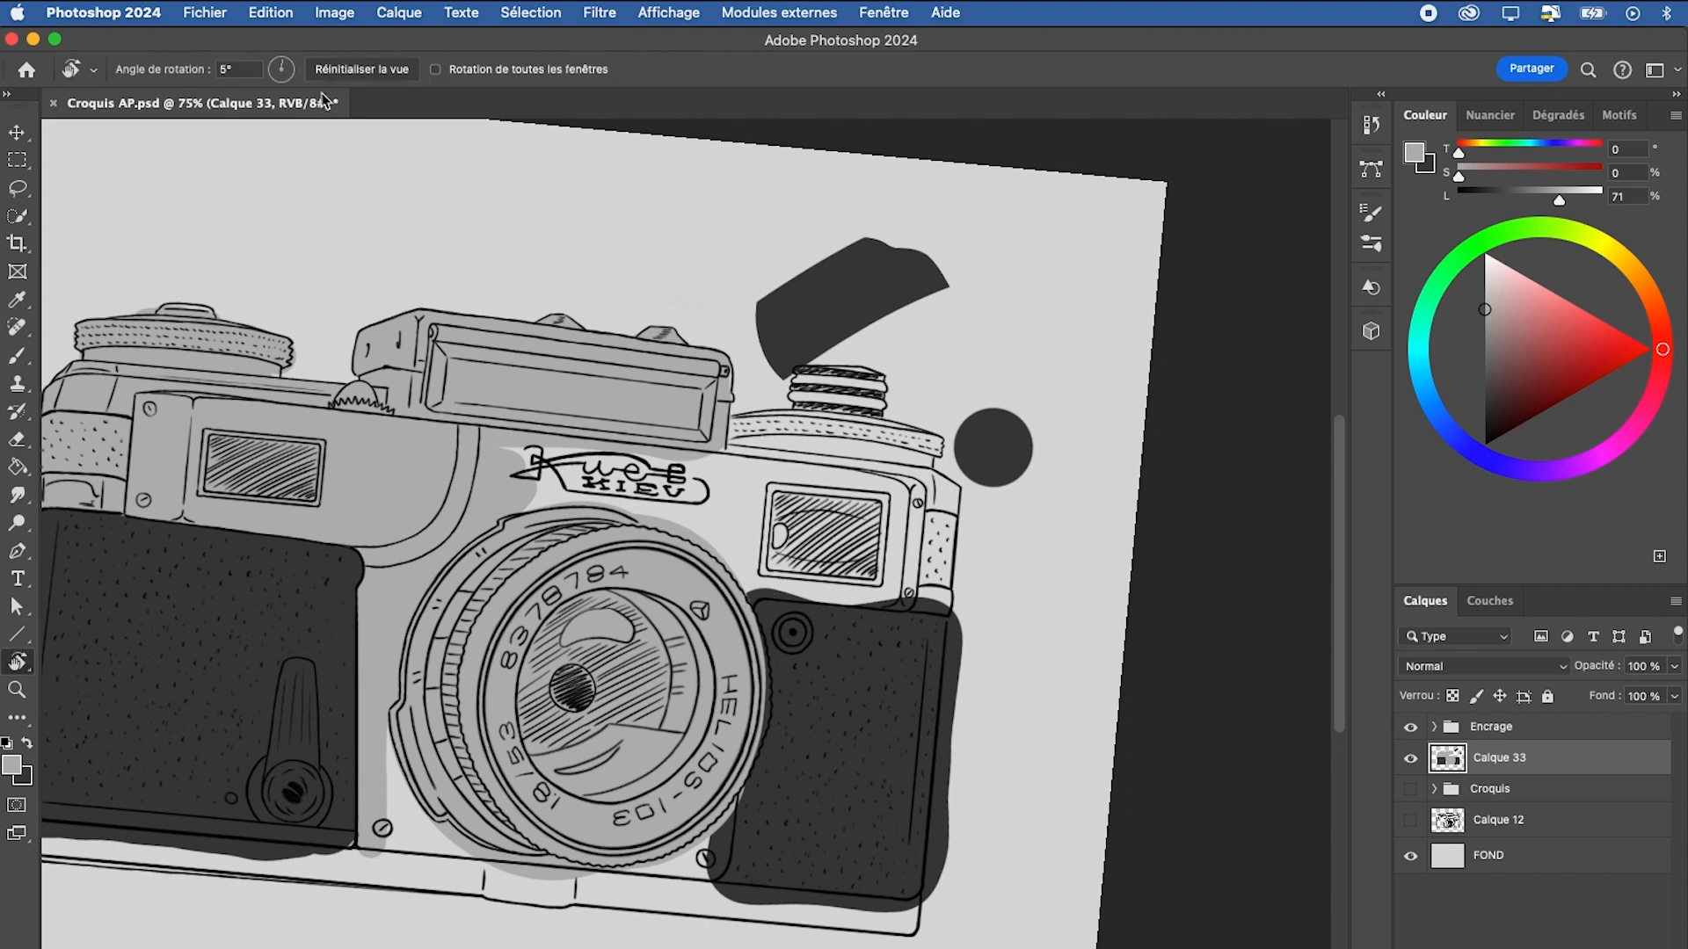
{"action": "left_click", "coordinate": [370, 67]}
{"action": "left_click_drag", "start_coordinate": [968, 622], "coordinate": [868, 600]}
{"action": "left_click_drag", "start_coordinate": [869, 600], "coordinate": [981, 568]}
{"action": "mouse_move", "coordinate": [1011, 277]}
{"action": "left_mouse_down"}
{"action": "mouse_move", "coordinate": [987, 272]}
{"action": "mouse_move", "coordinate": [931, 319]}
{"action": "mouse_move", "coordinate": [937, 374]}
{"action": "left_mouse_up"}
{"action": "left_click_drag", "start_coordinate": [1133, 413], "coordinate": [1111, 414]}
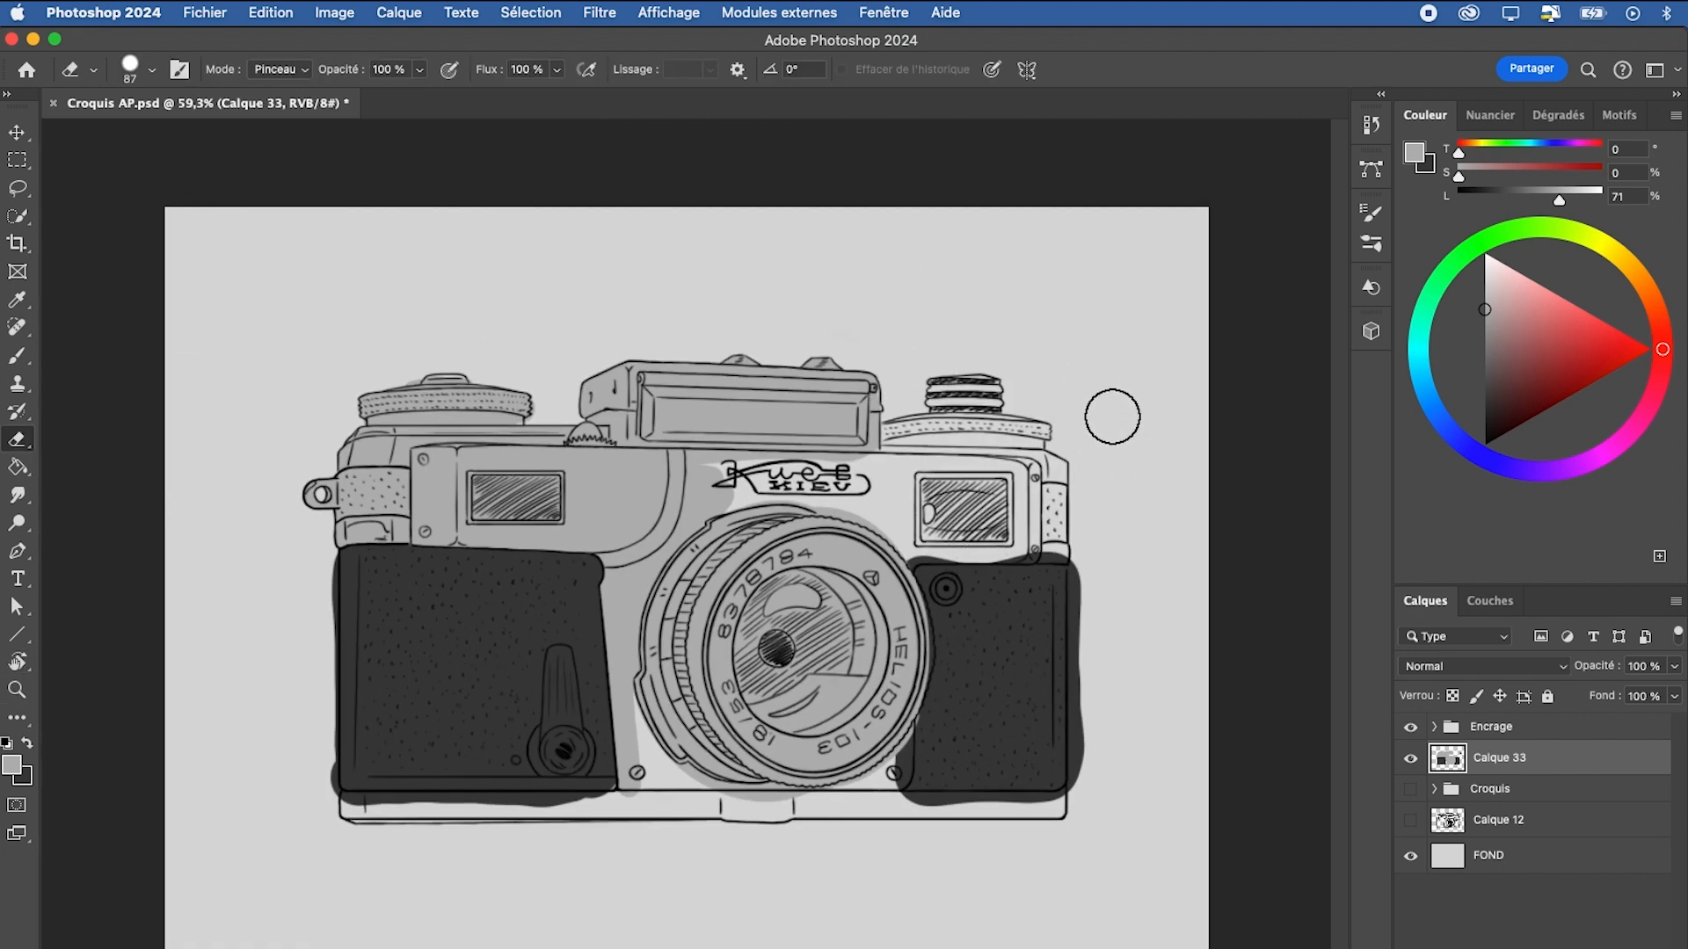
Erase the dark overflow along the outer edge of the right grip
{"action": "key", "text": "super+space"}
{"action": "left_click_drag", "start_coordinate": [1108, 652], "coordinate": [1175, 640]}
{"action": "mouse_move", "coordinate": [1107, 494]}
{"action": "left_mouse_down"}
{"action": "mouse_move", "coordinate": [1089, 486]}
{"action": "mouse_move", "coordinate": [1082, 525]}
{"action": "mouse_move", "coordinate": [1034, 570]}
{"action": "left_mouse_up"}
{"action": "key", "text": "super+space"}
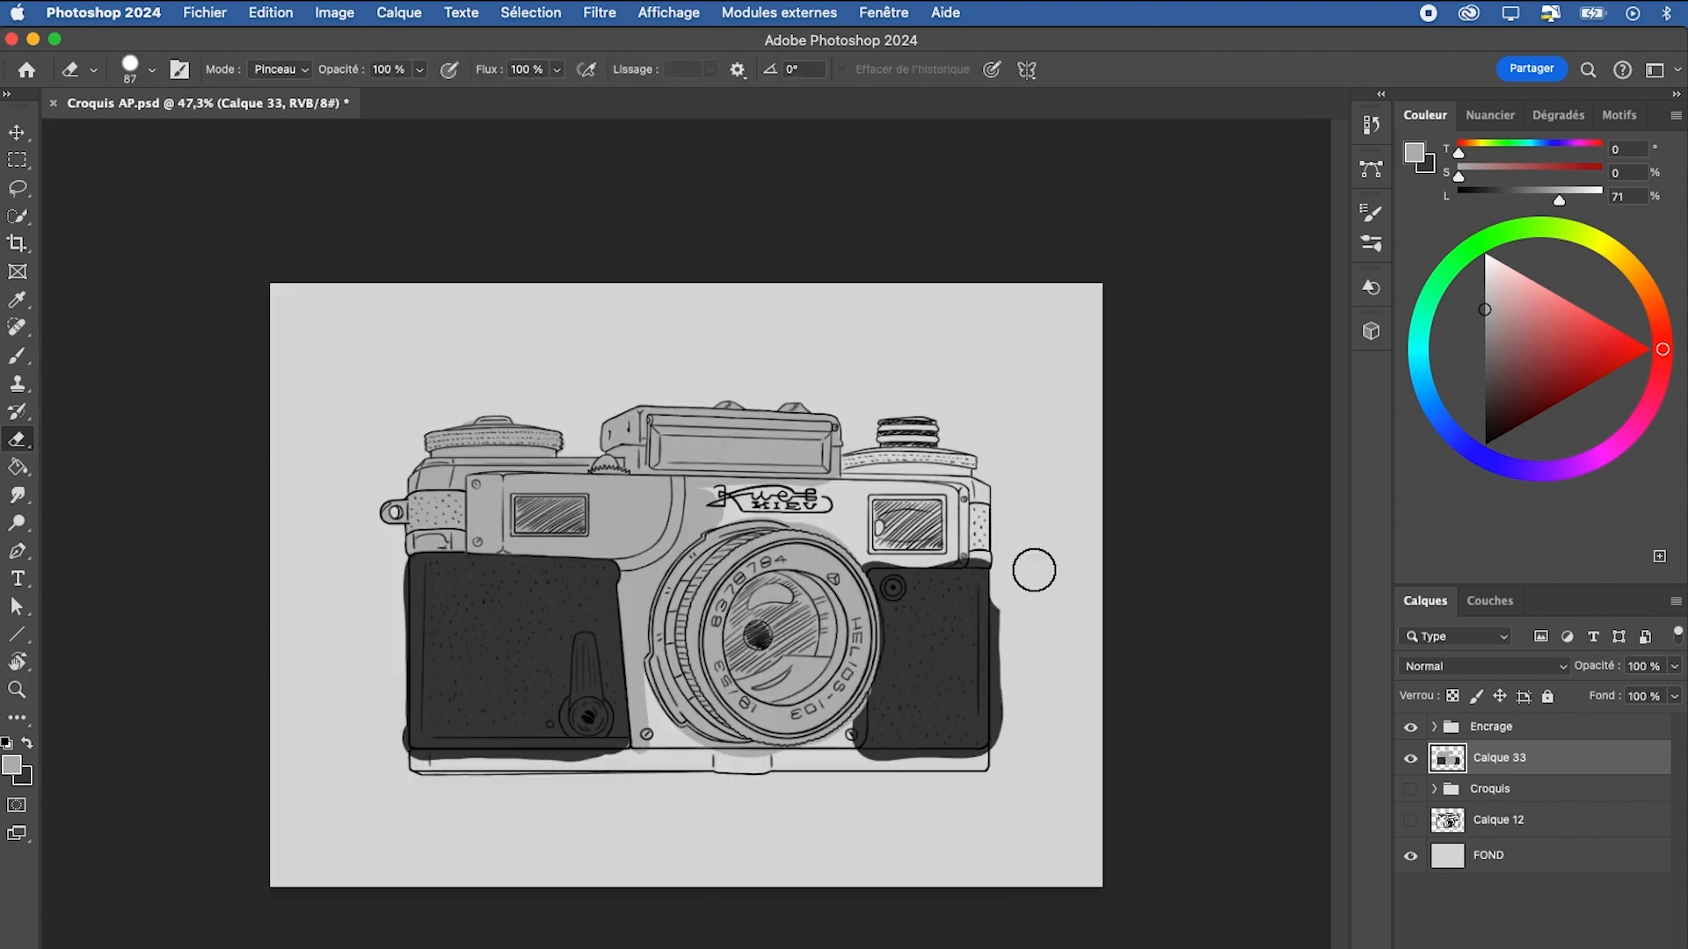
Hide Encrage and Calque 33 and show the rough sketch on Calque 12
{"action": "left_click", "coordinate": [1411, 760]}
{"action": "left_click", "coordinate": [1410, 821]}
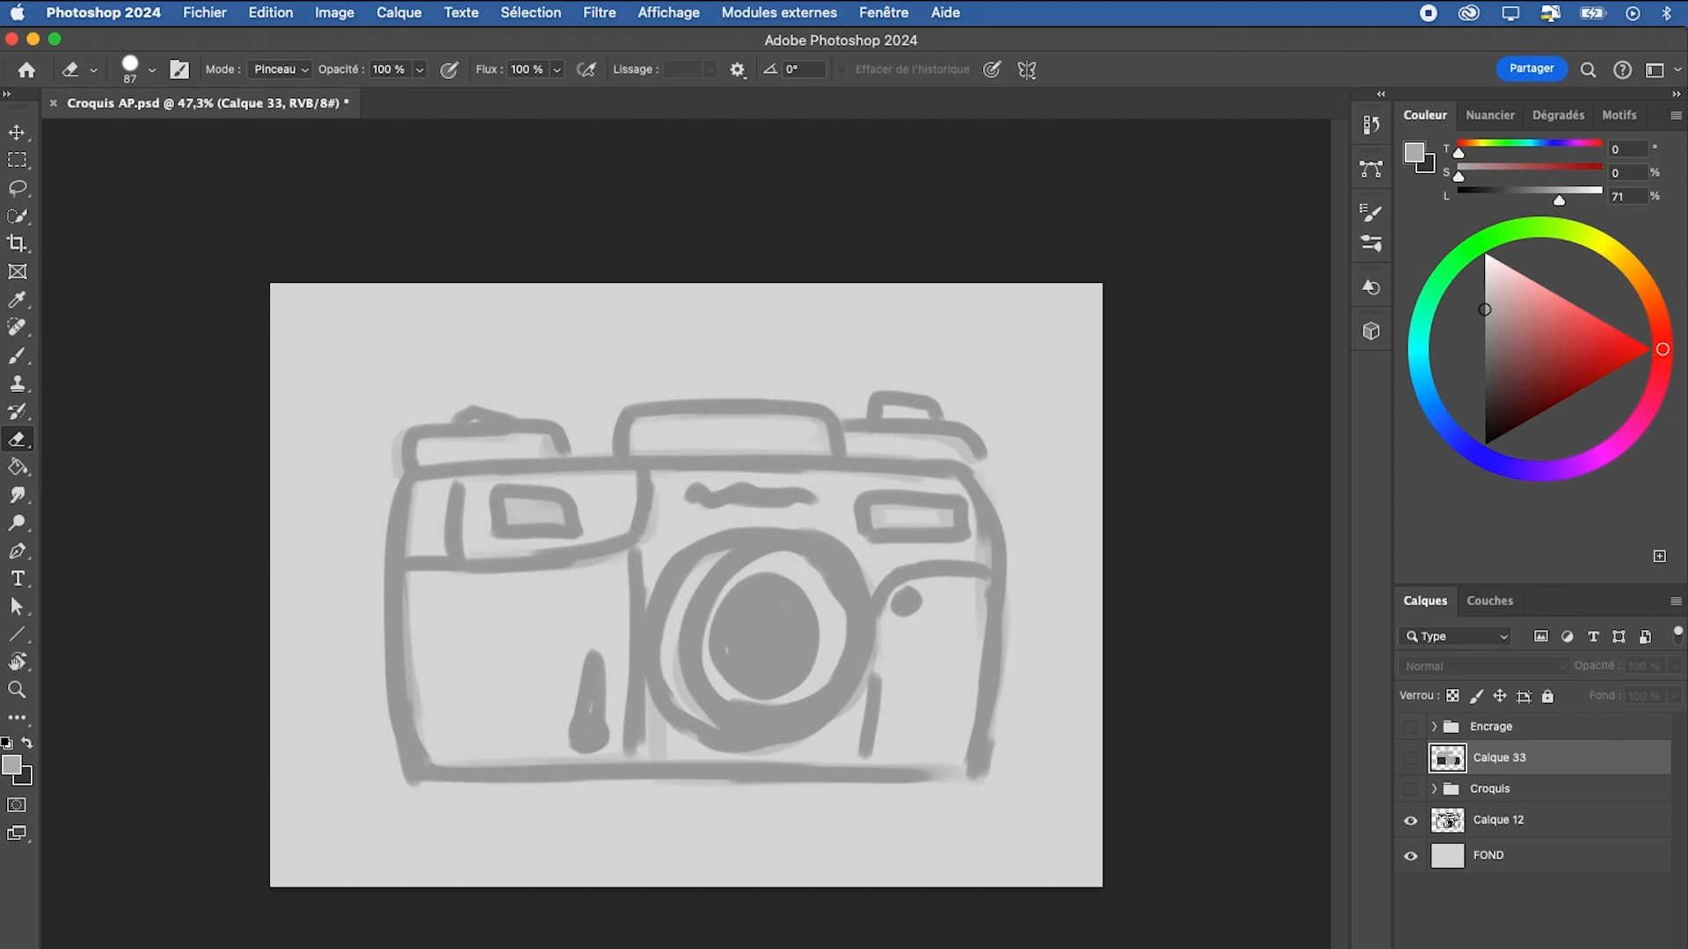
Show the Croquis group instead of Calque 12, and delete the Calque 12 layer
{"action": "left_click", "coordinate": [1410, 795]}
{"action": "left_click", "coordinate": [1411, 820]}
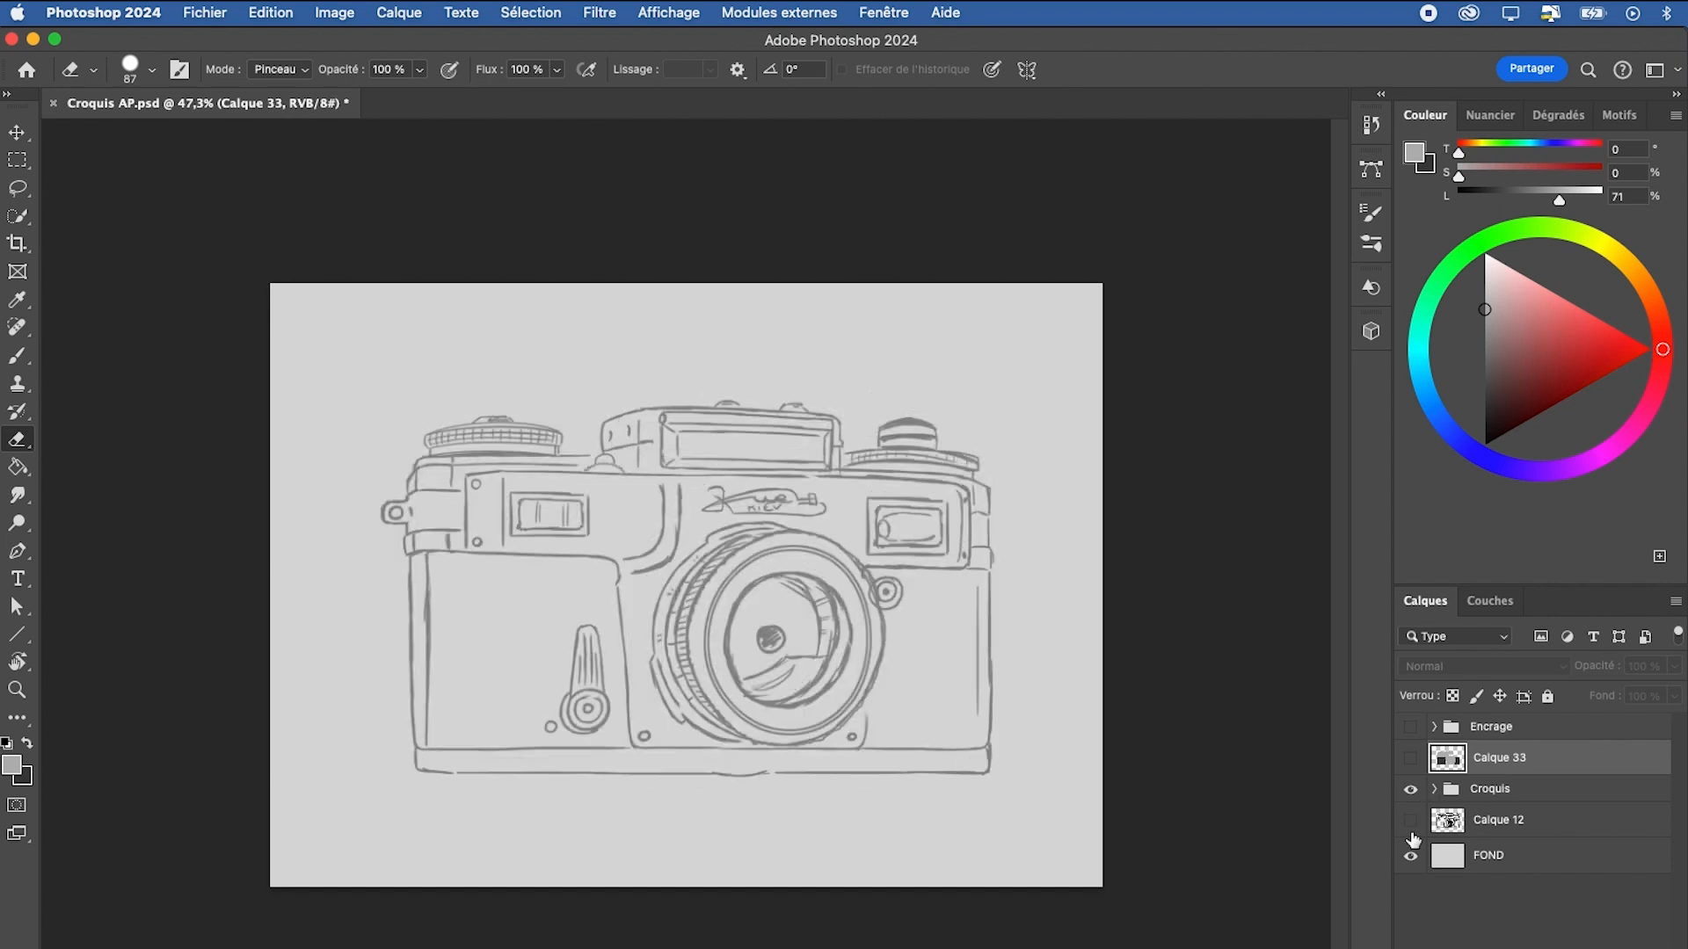
{"action": "left_click", "coordinate": [1516, 831]}
{"action": "key", "text": "Delete"}
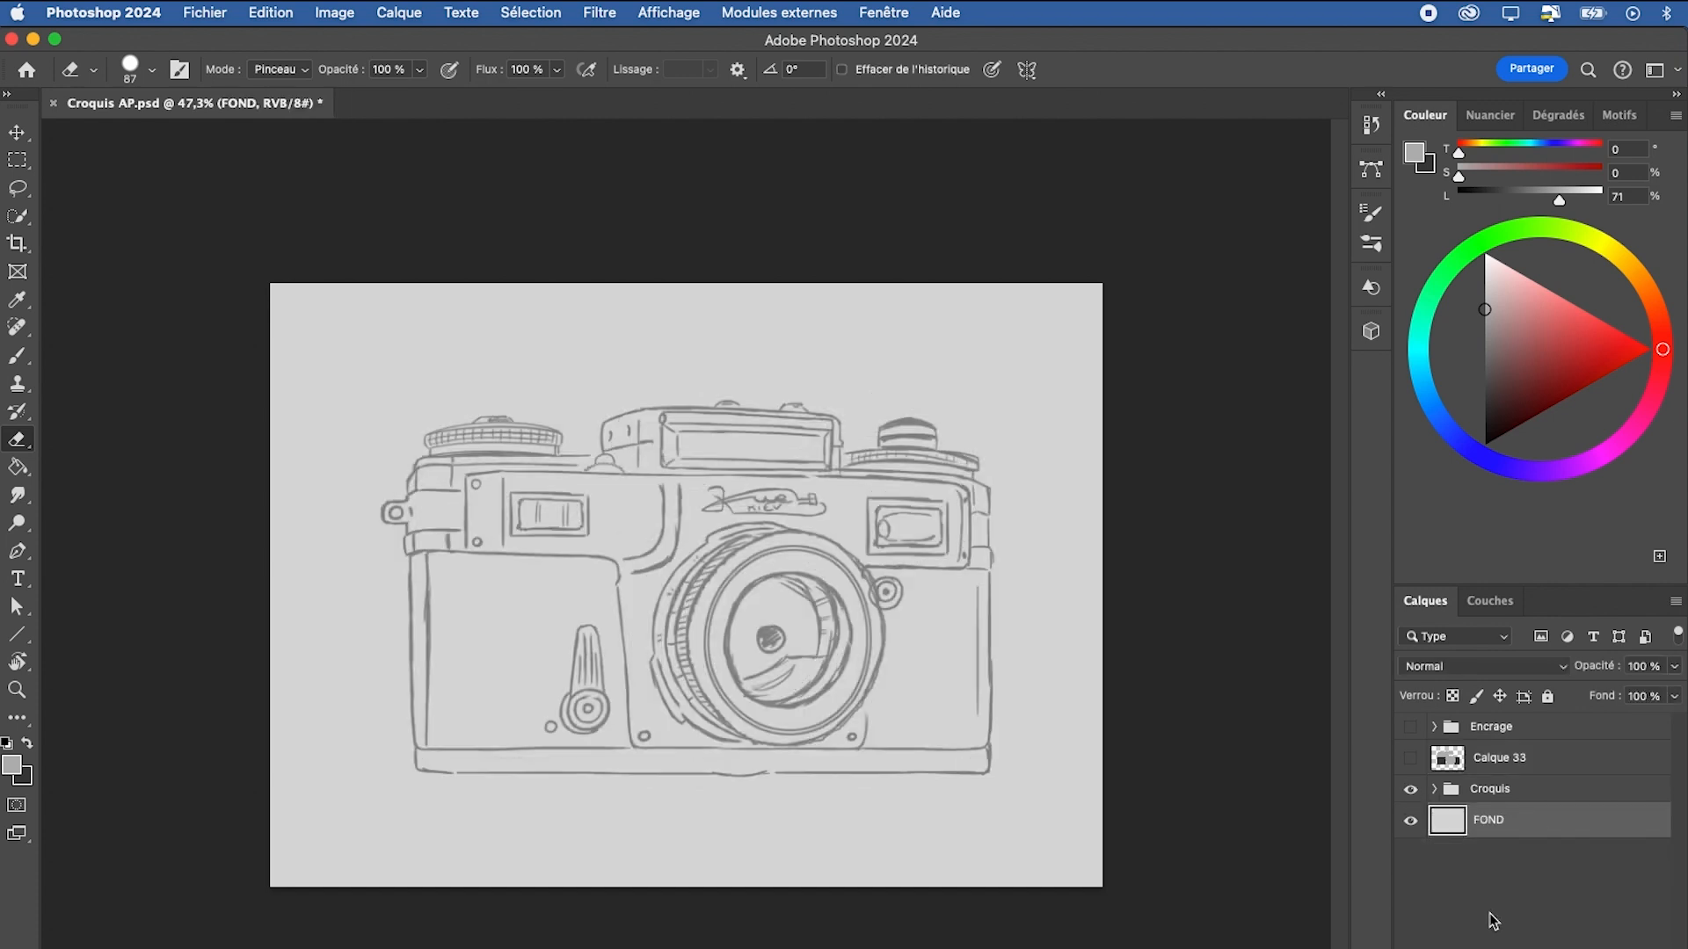
Show the Encrage group in place of Croquis, and select the hidden Croquis group
{"action": "key", "text": "super+space"}
{"action": "left_click_drag", "start_coordinate": [885, 695], "coordinate": [885, 773]}
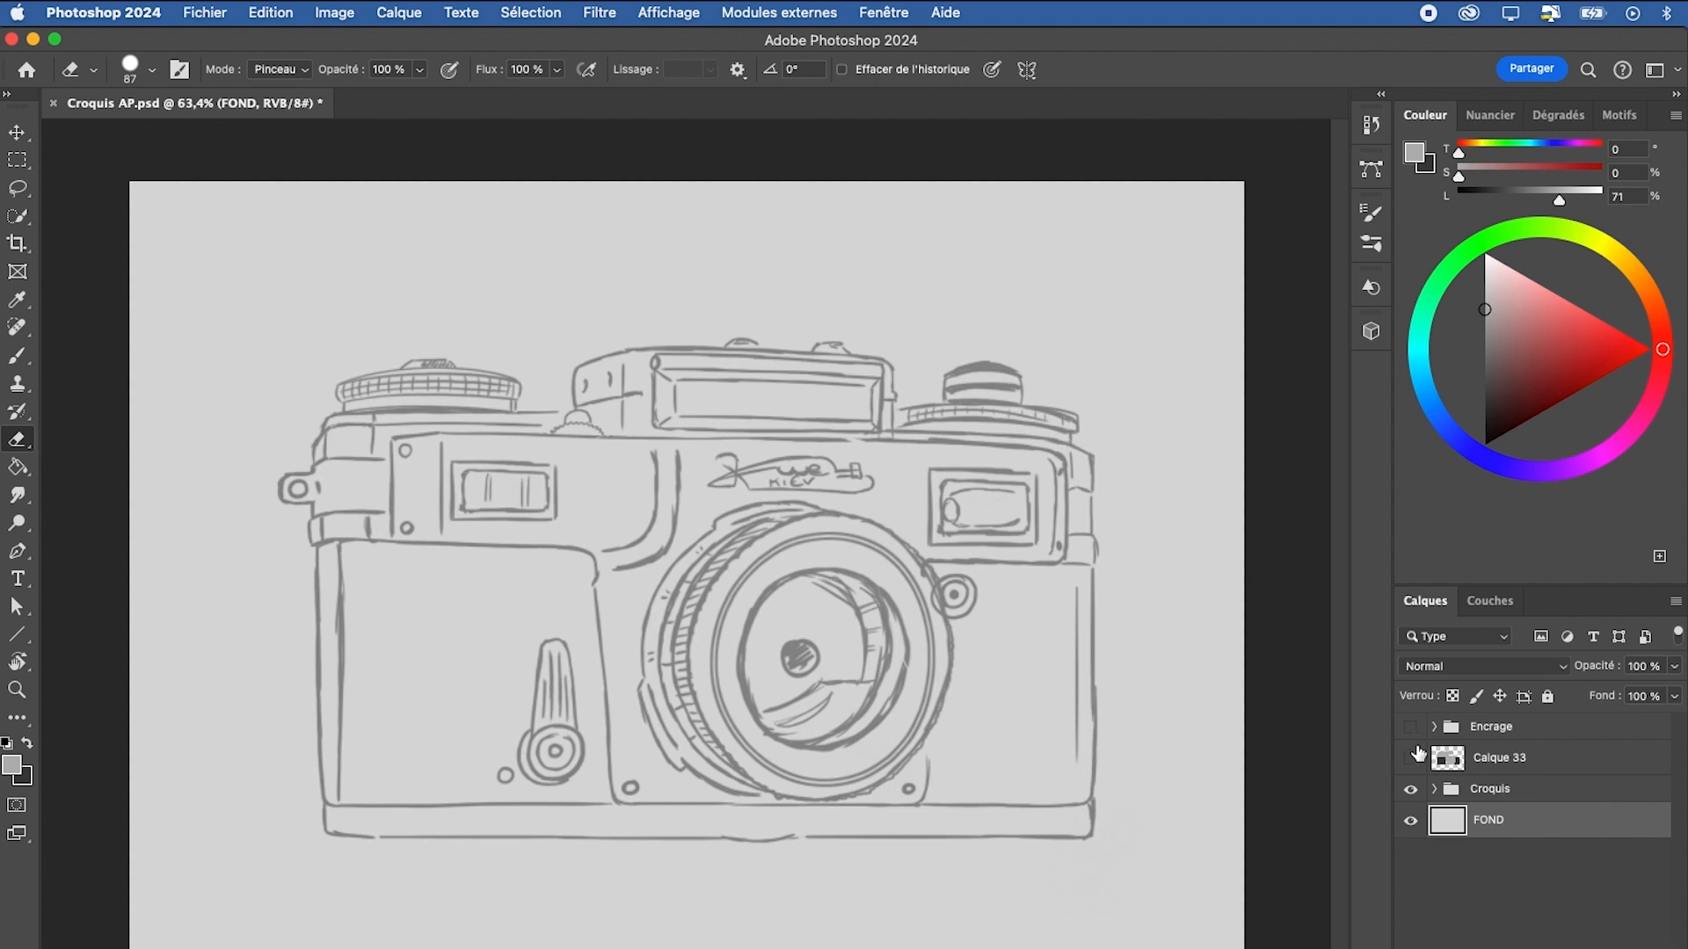
{"action": "left_click", "coordinate": [1411, 735]}
{"action": "left_click", "coordinate": [1411, 791]}
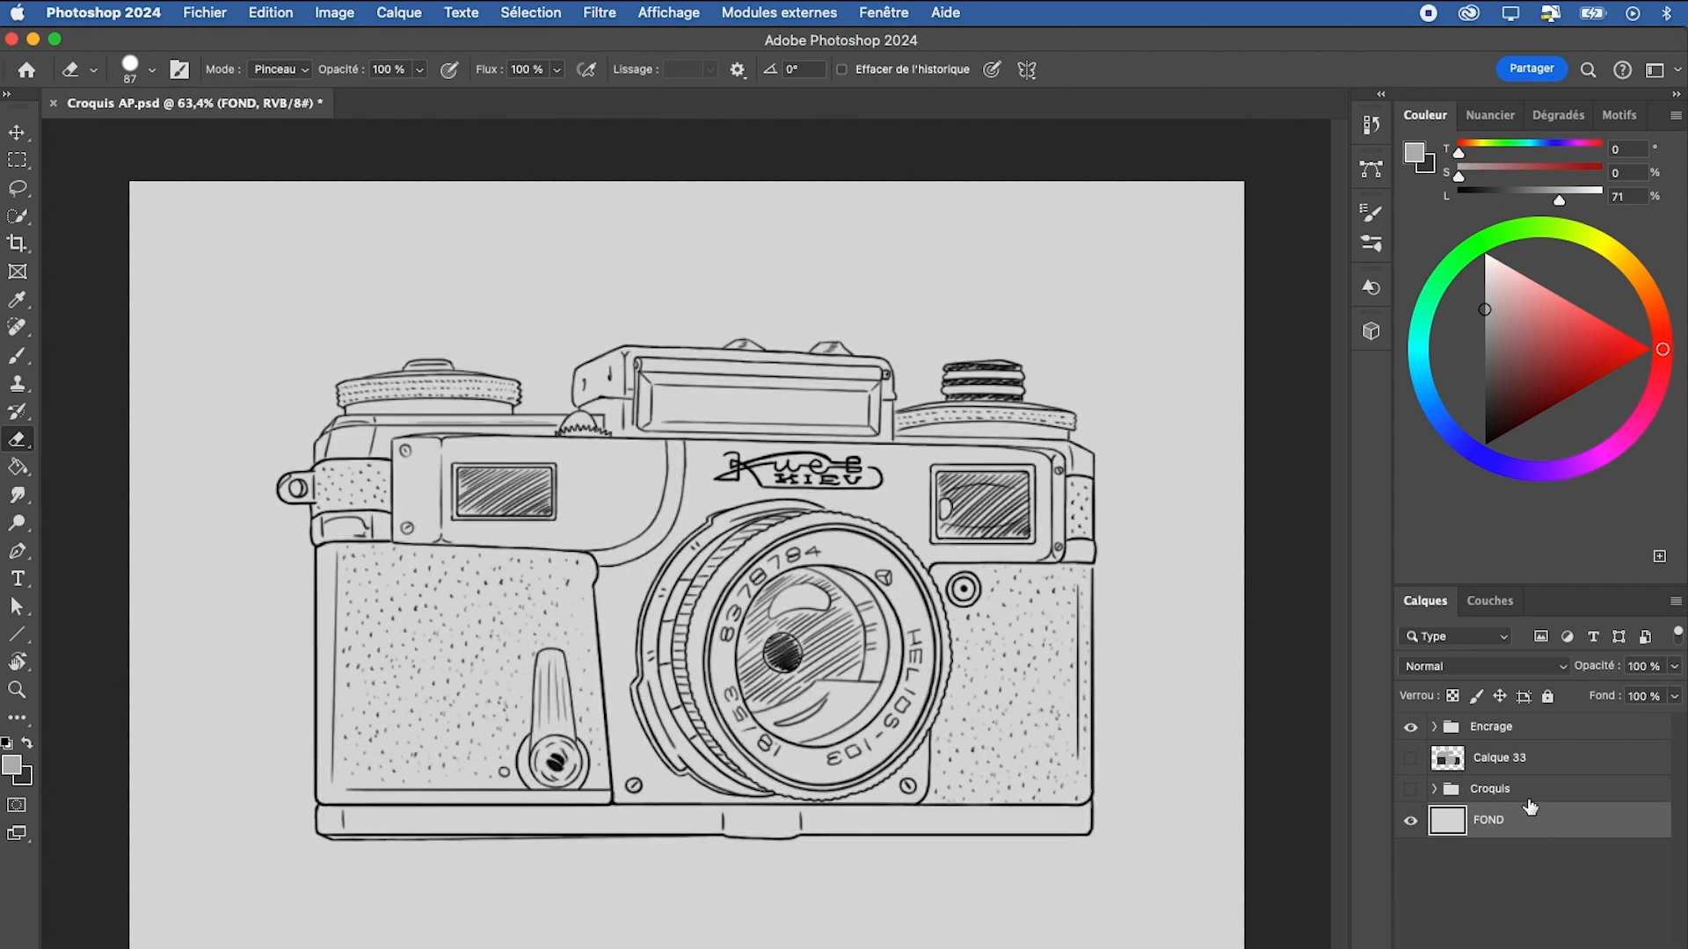
{"action": "left_click", "coordinate": [1441, 791]}
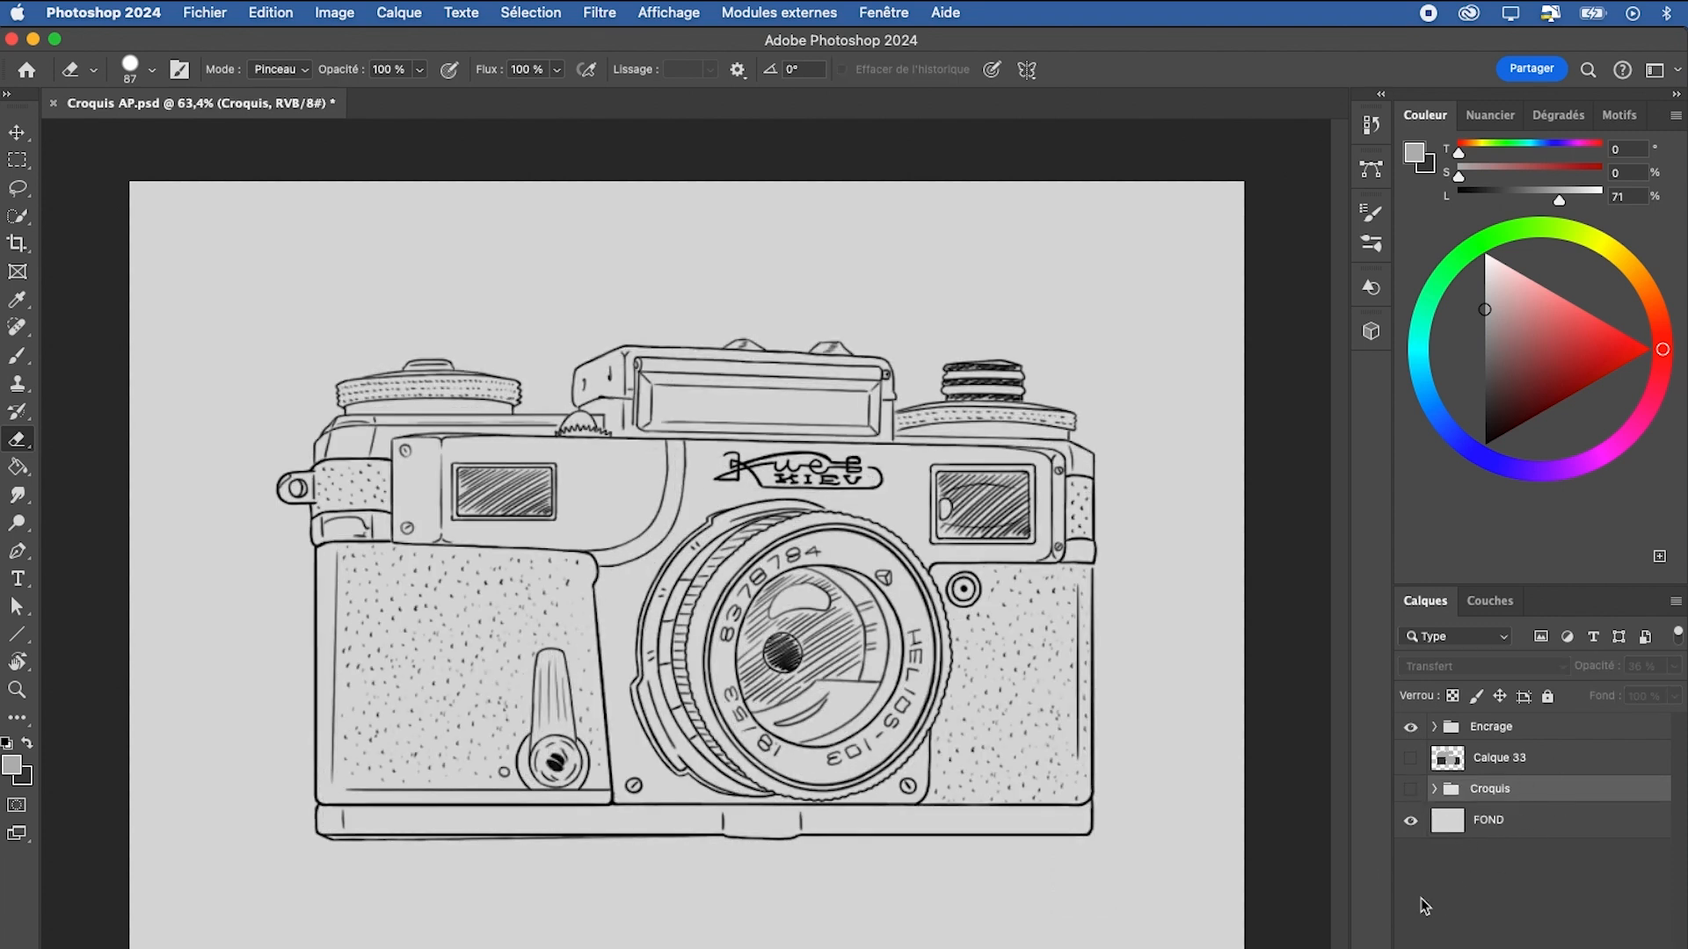